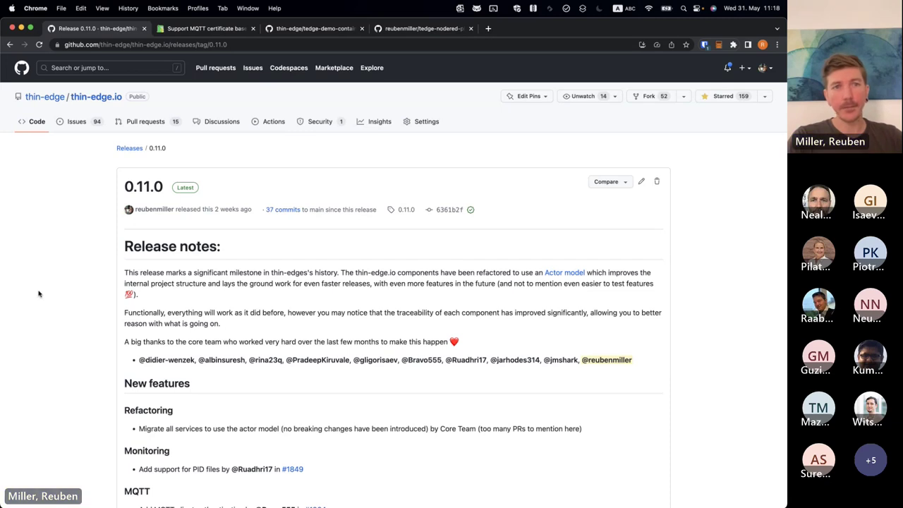
- Open the Introduction page of the thin-edge.io 0.11.0 release demo docs
click(202, 28)
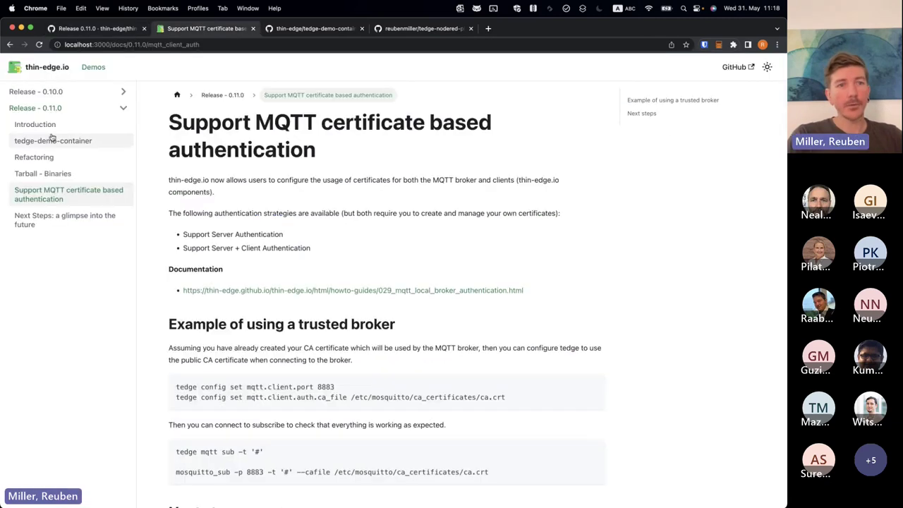
click(42, 125)
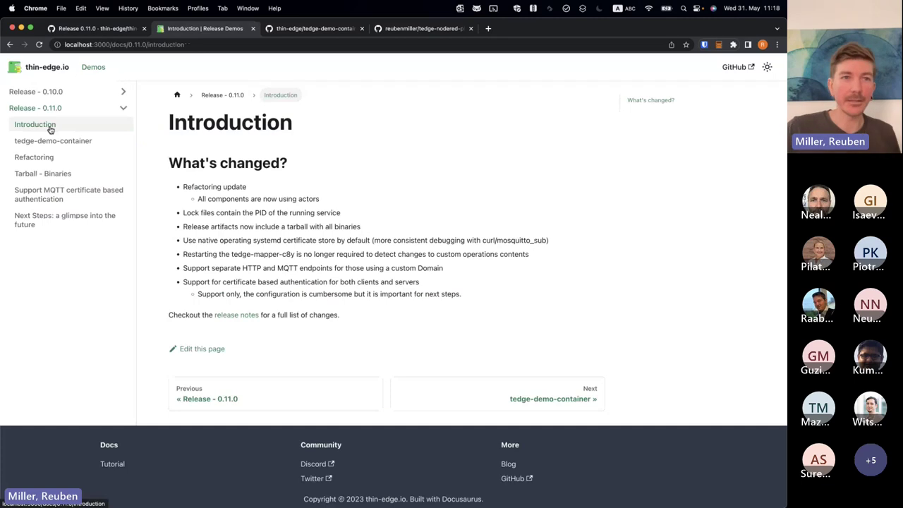
- Scroll the GitHub 0.11.0 release notes down to Contributors and Assets, then return to the demo Introduction
key(super+1)
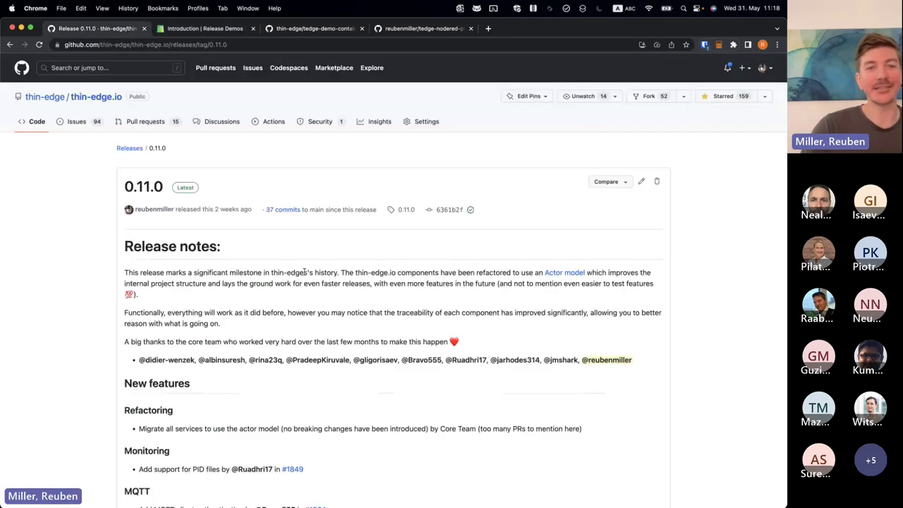
scroll(304, 273, down, 1)
scroll(305, 274, down, 8)
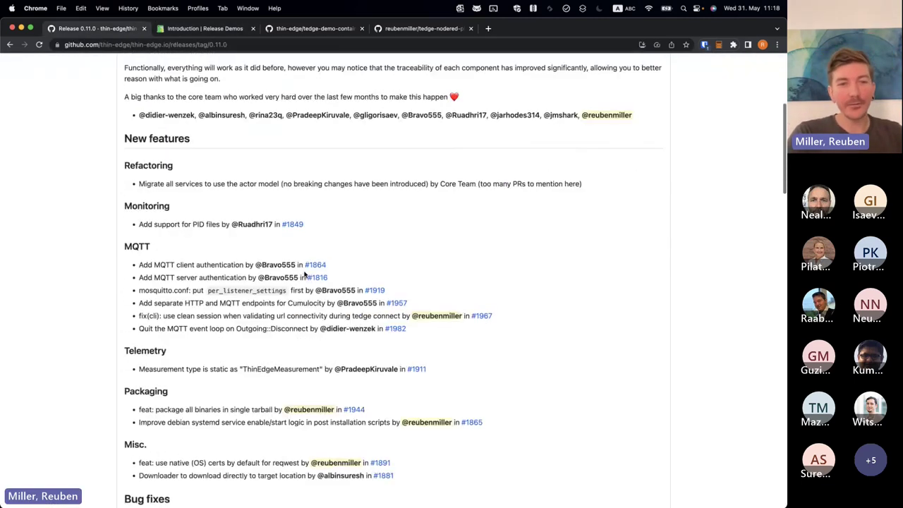
scroll(305, 273, down, 11)
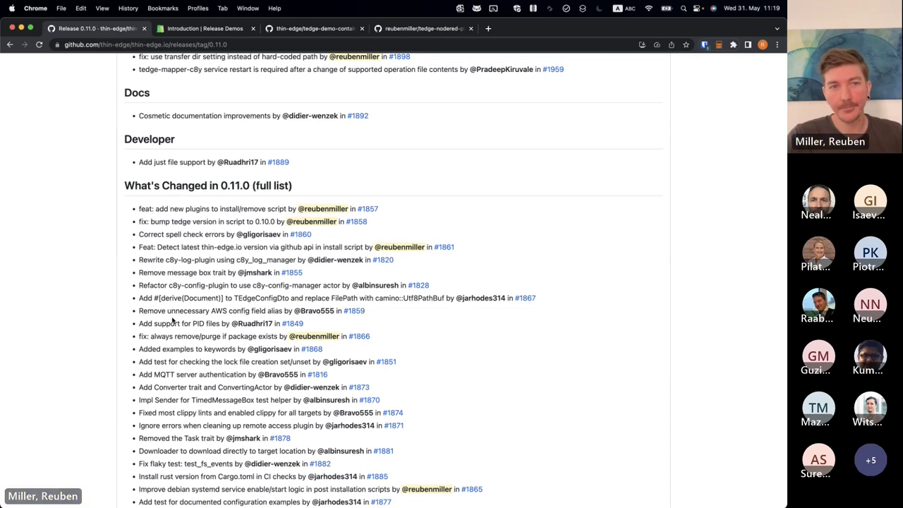
scroll(172, 320, down, 5)
scroll(172, 320, down, 10)
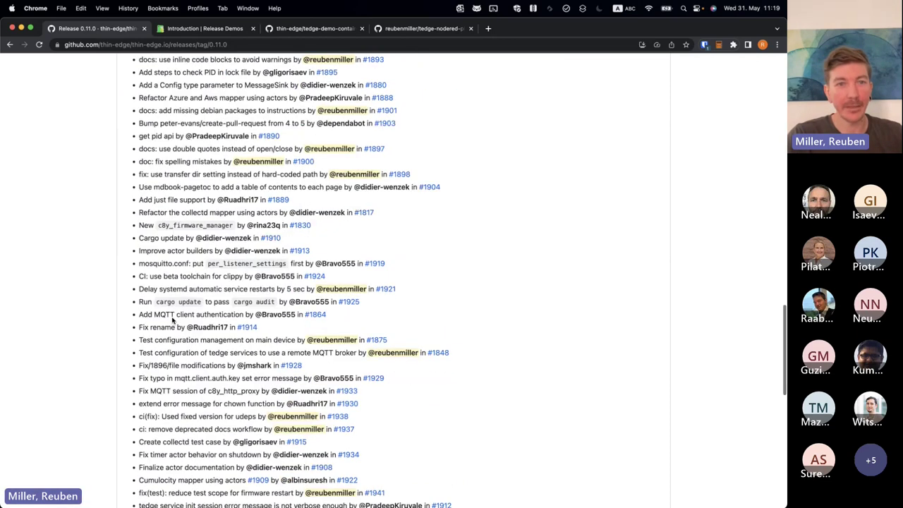
scroll(172, 319, down, 12)
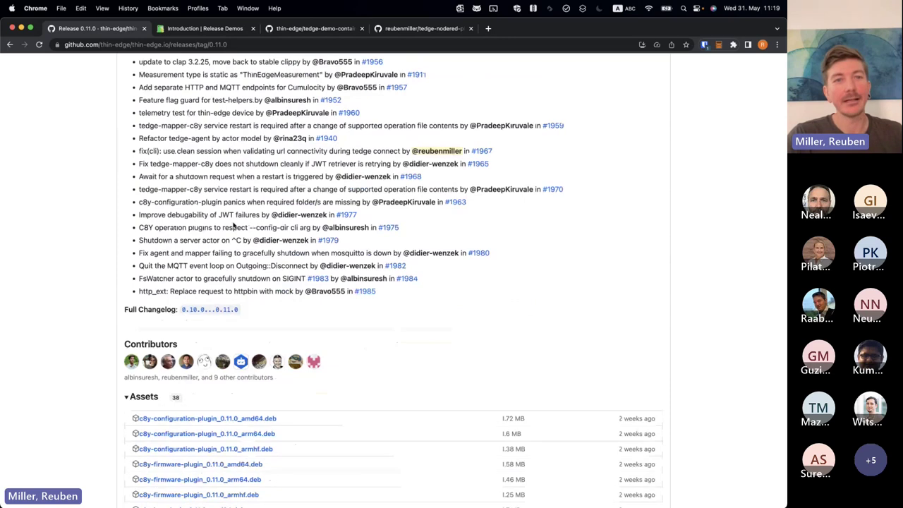
scroll(234, 224, up, 20)
key(ctrl+Tab)
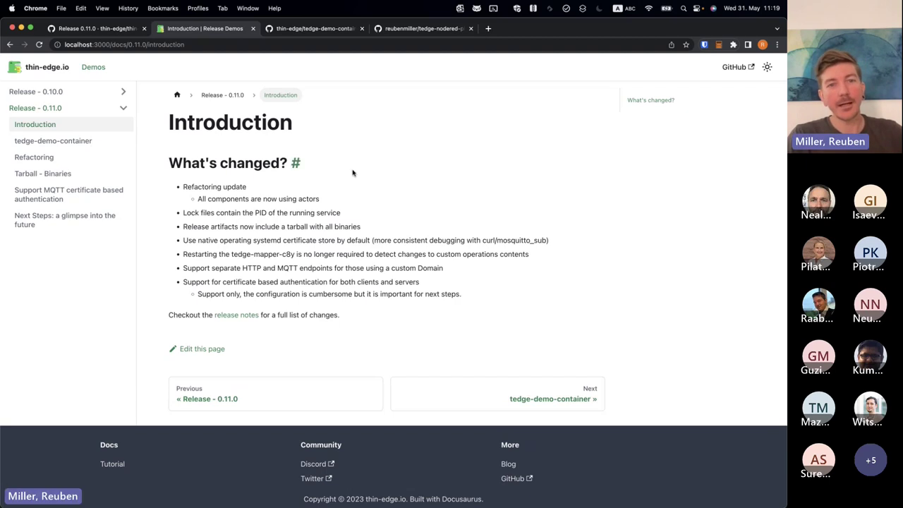
drag(321, 201, 182, 186)
click(268, 182)
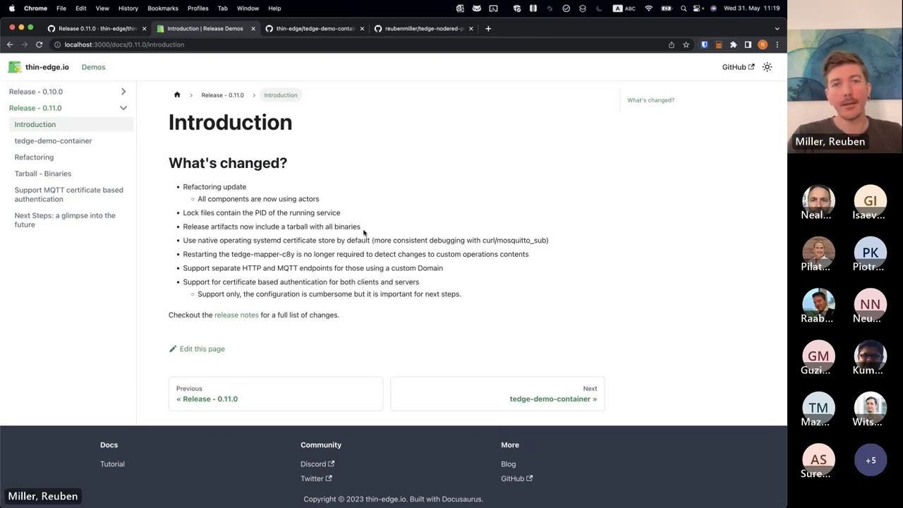
drag(357, 216, 270, 216)
drag(185, 224, 187, 213)
click(492, 215)
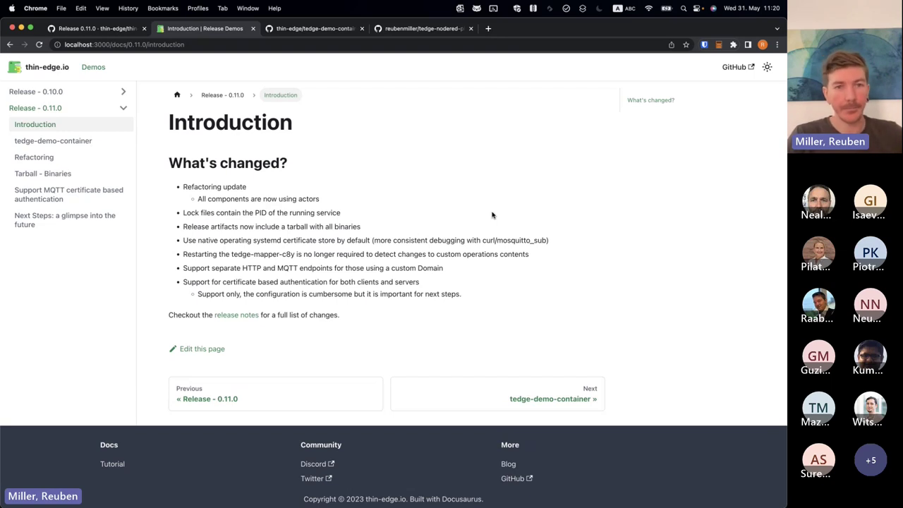
drag(197, 240, 329, 244)
click(371, 242)
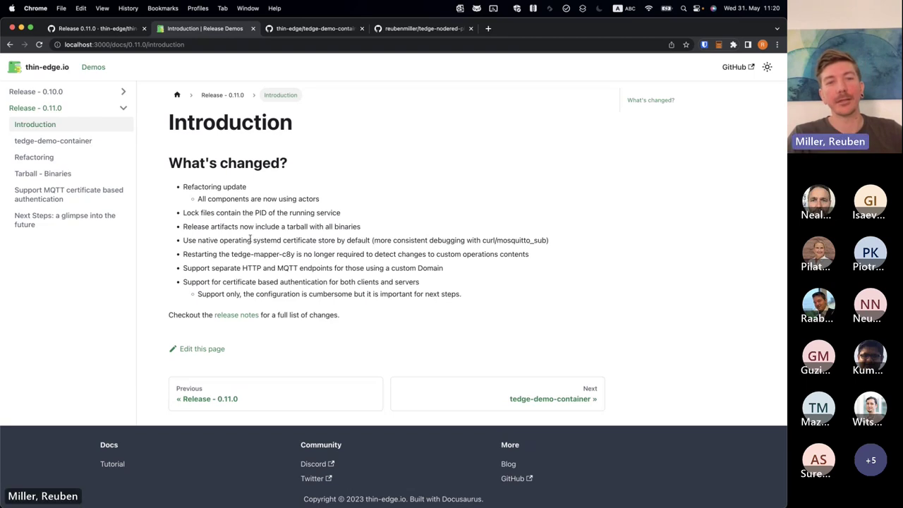
drag(246, 242, 273, 242)
click(356, 251)
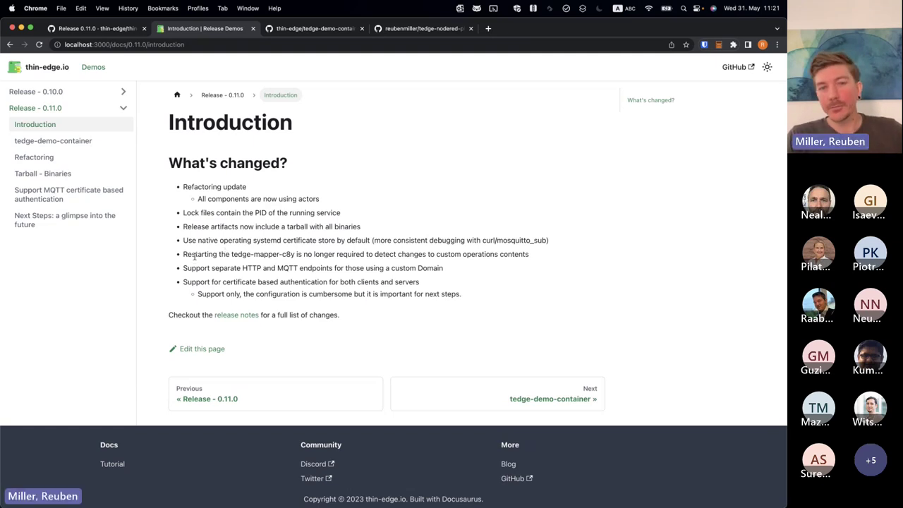
drag(213, 254, 299, 255)
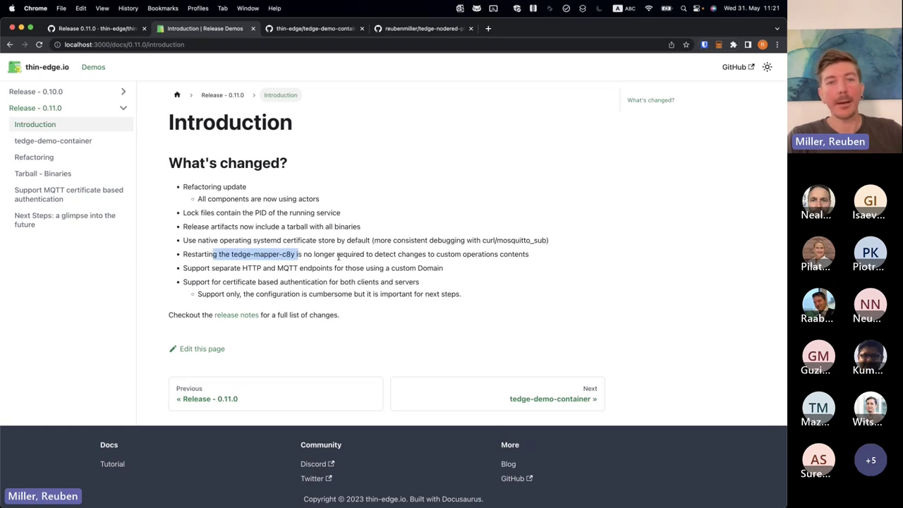
click(339, 257)
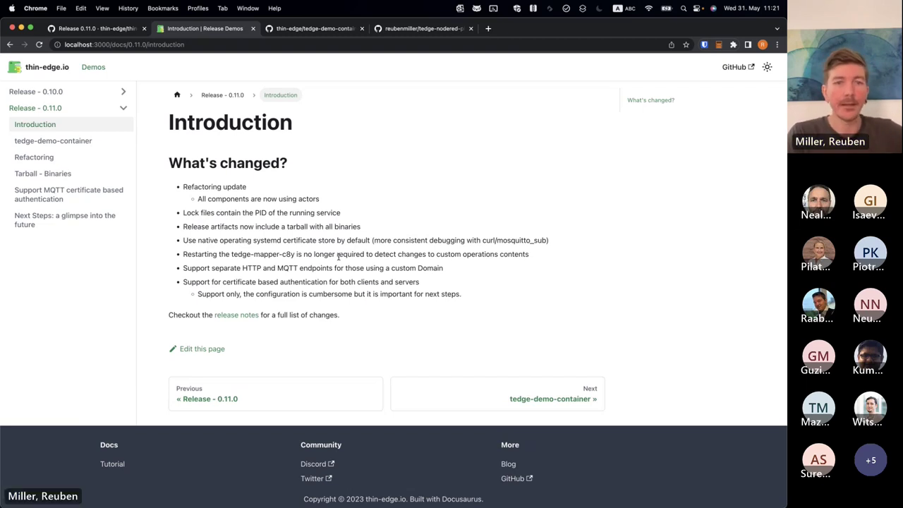
drag(242, 268, 443, 268)
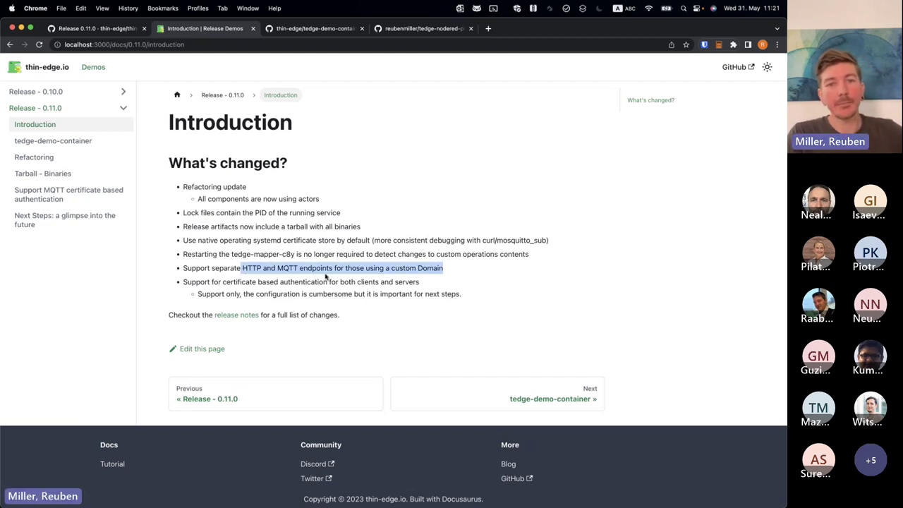
click(371, 275)
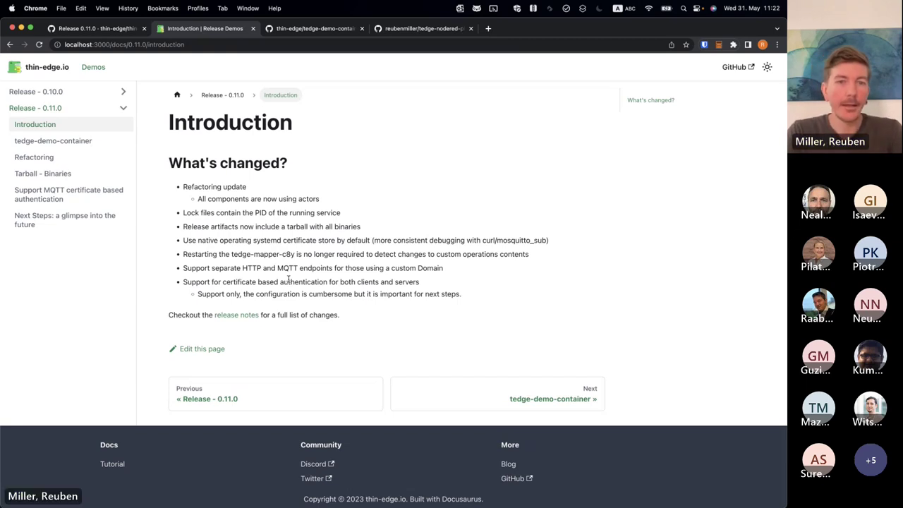
drag(211, 282, 183, 282)
click(426, 281)
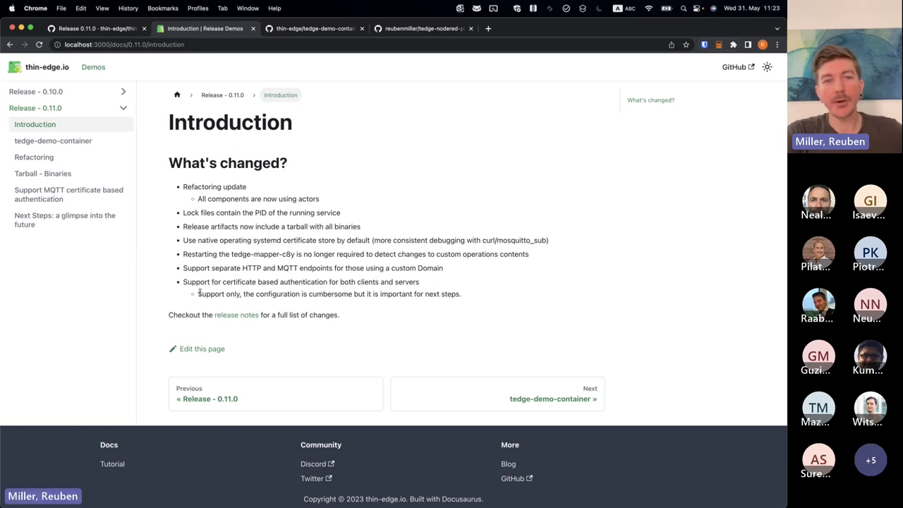
- Highlight 'Support only', then go to the 0.11.0 tedge-demo-container demo page
drag(199, 294, 241, 294)
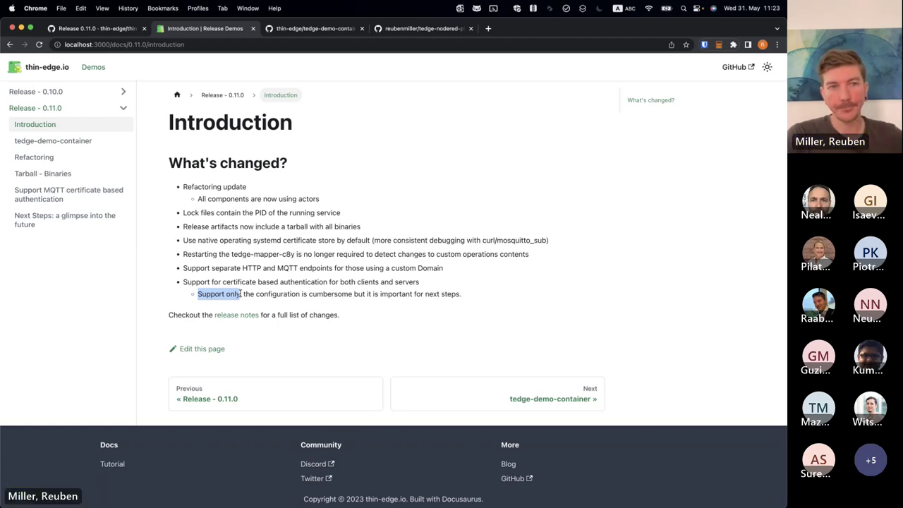
click(80, 142)
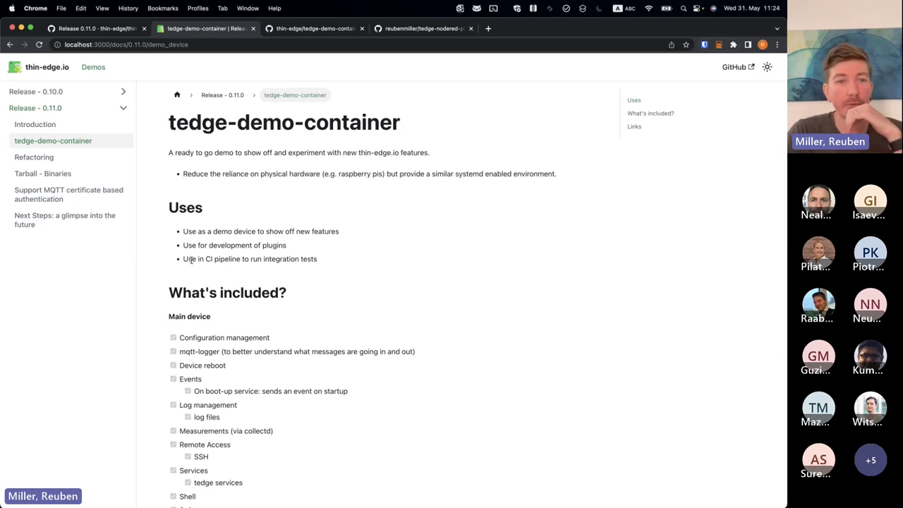
- Walk the tedge-demo-container page from its CI pipeline use through What's included? to Links
drag(191, 259, 298, 259)
click(374, 247)
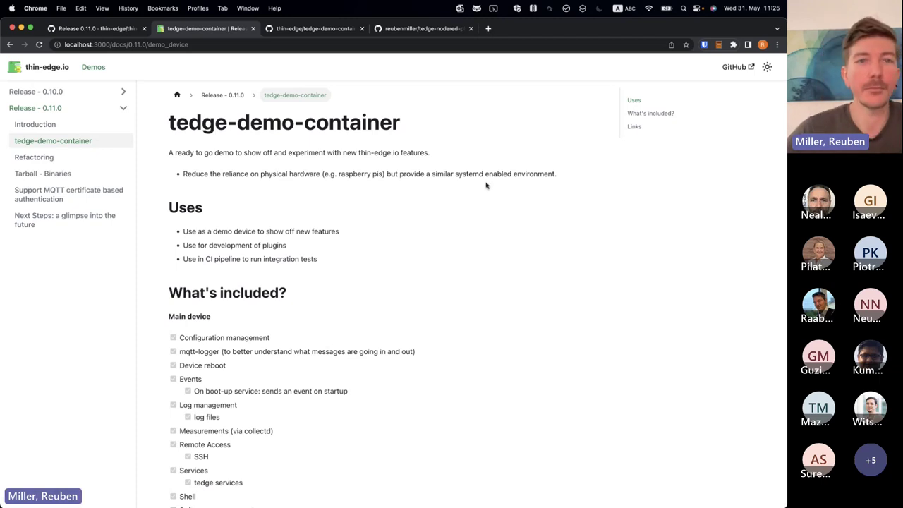
scroll(484, 184, down, 3)
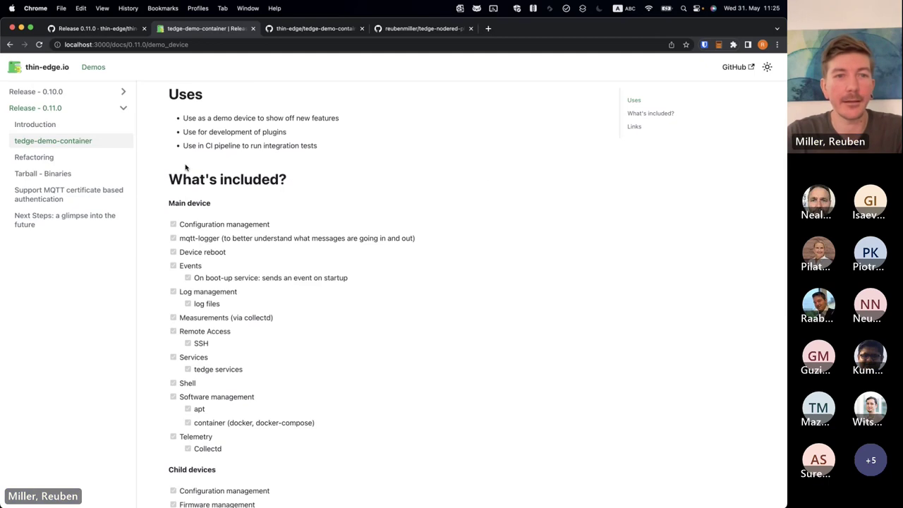
drag(167, 177, 276, 195)
scroll(348, 283, down, 3)
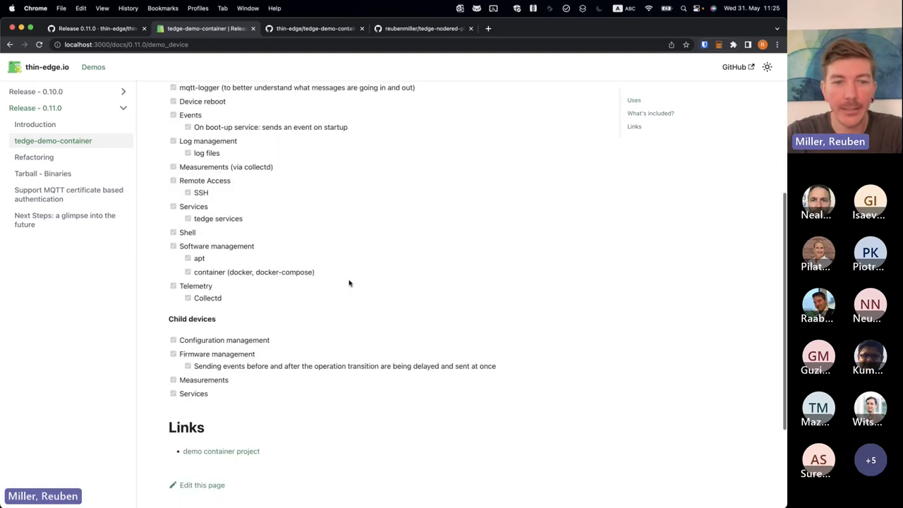
scroll(357, 336, up, 1)
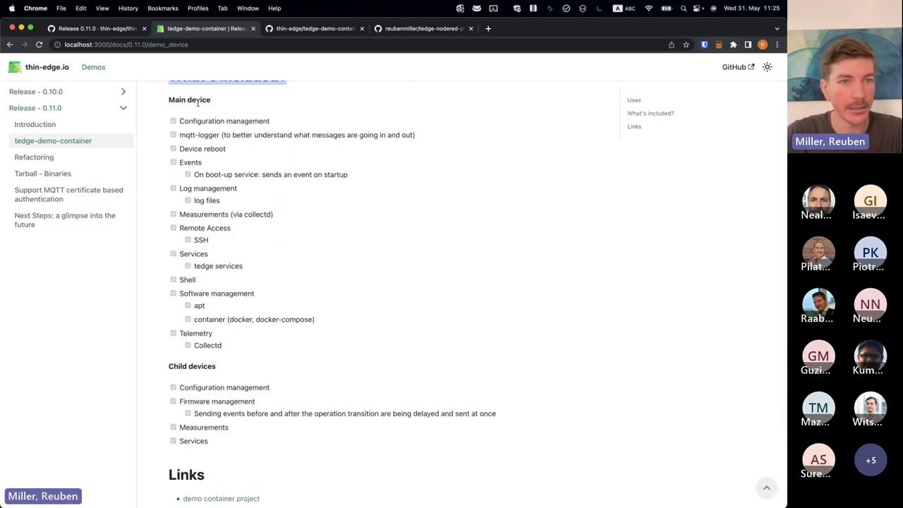
click(246, 498)
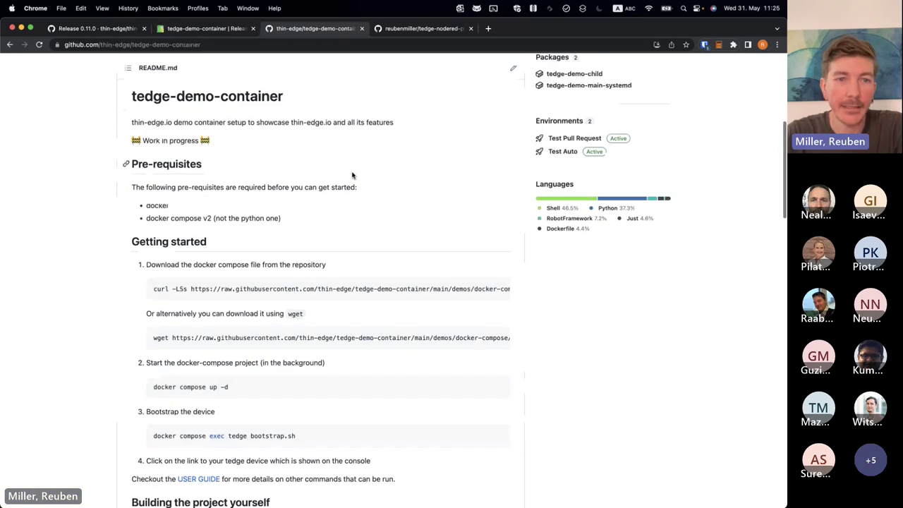
scroll(353, 175, down, 2)
scroll(345, 254, down, 12)
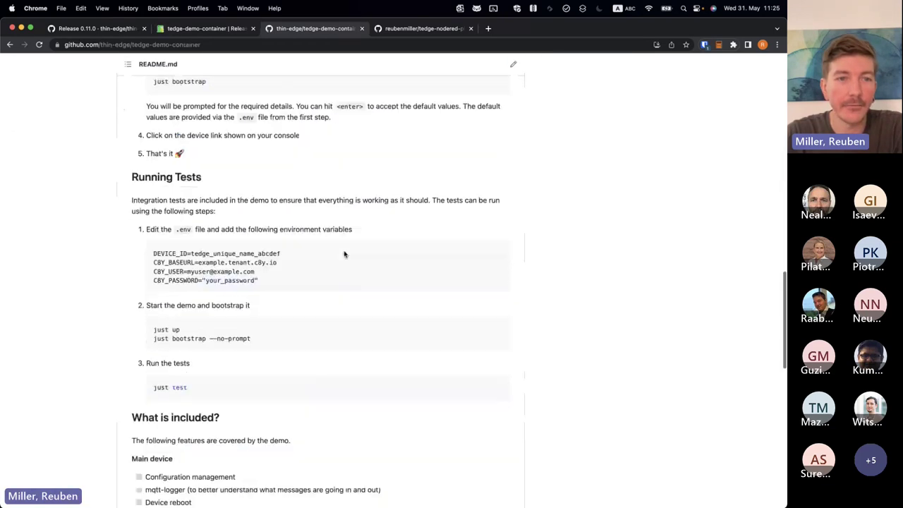
triple_click(316, 240)
scroll(316, 237, down, 3)
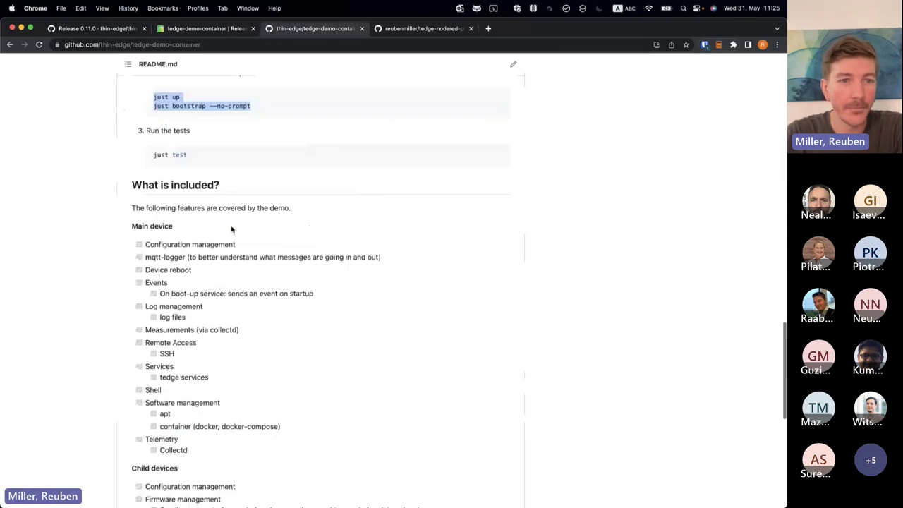
drag(163, 244, 206, 245)
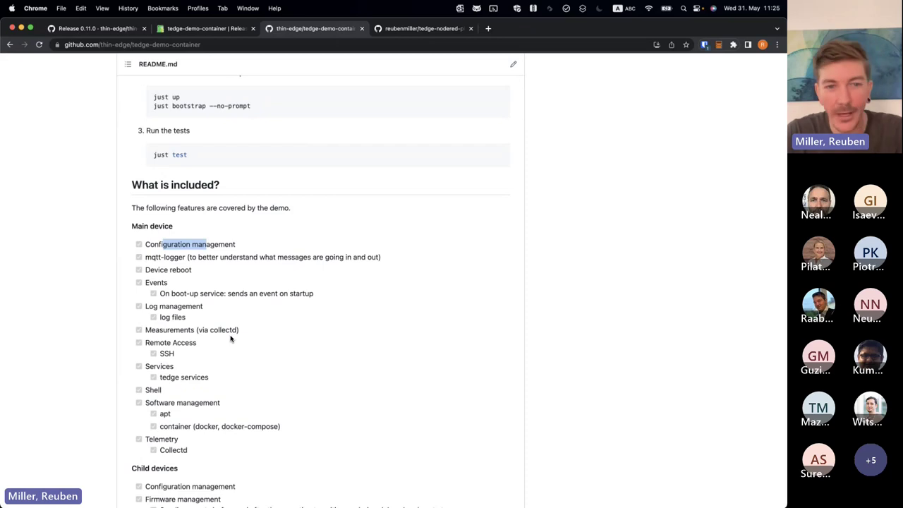
scroll(230, 339, up, 15)
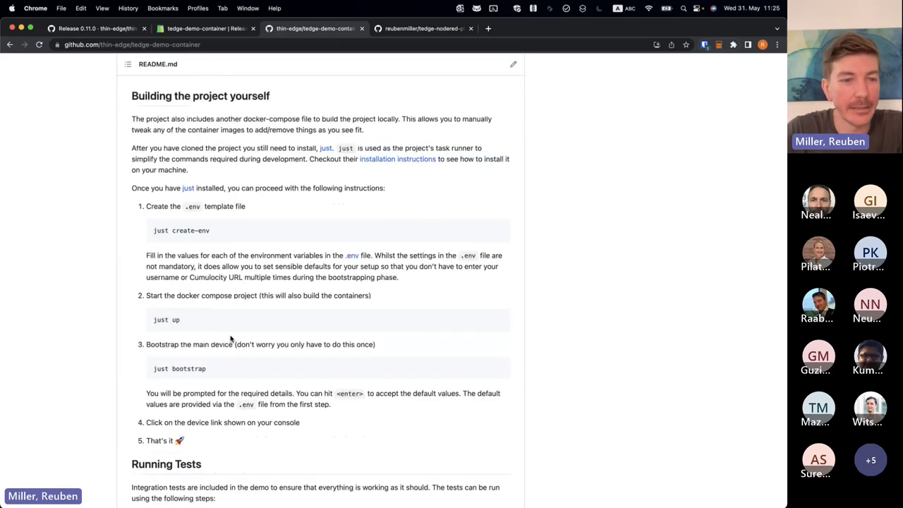
scroll(230, 337, up, 5)
- Hide VS Code's search sidebar and tile the Chrome README into the left half of the screen
scroll(230, 339, up, 3)
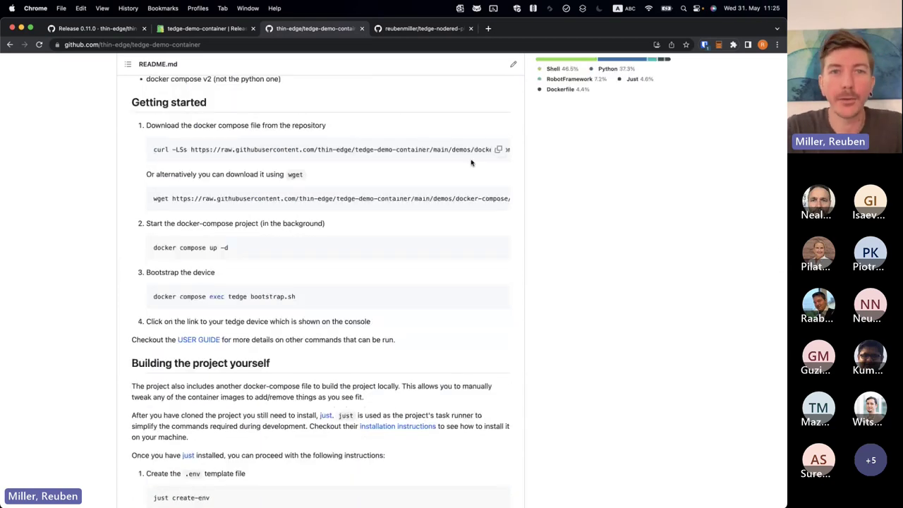
key(cmd+Tab)
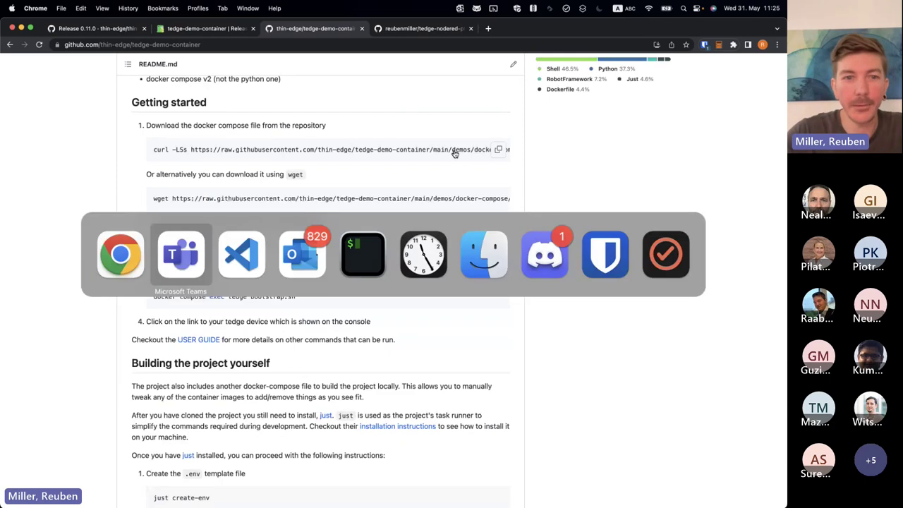
key(cmd+Tab)
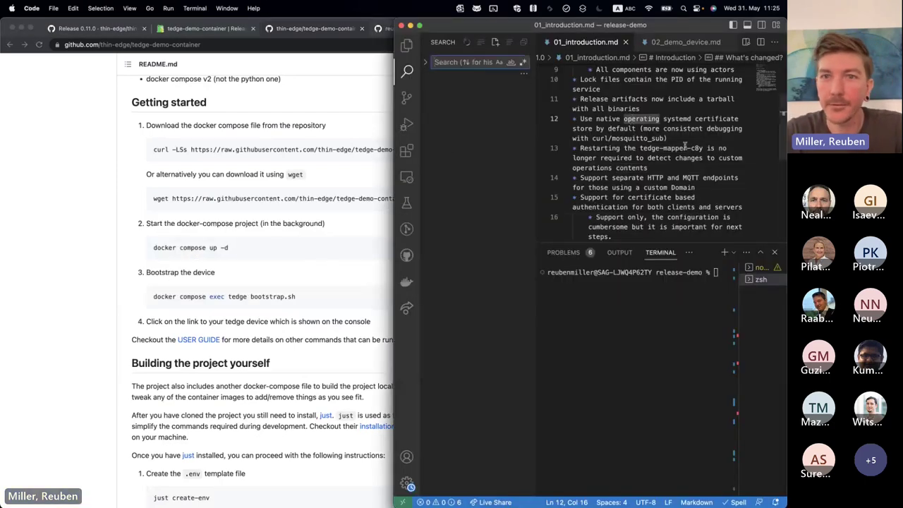
click(645, 138)
key(super+b)
click(630, 156)
click(318, 34)
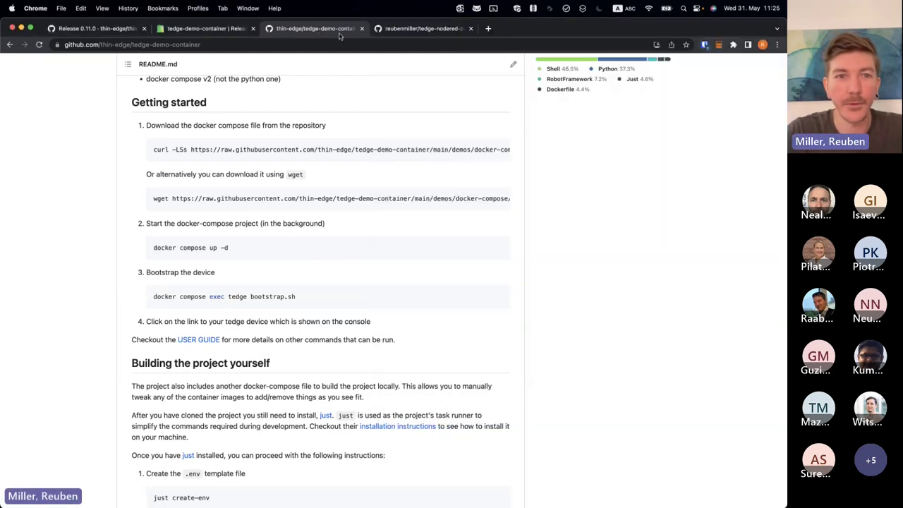
key(ctrl+alt+Left)
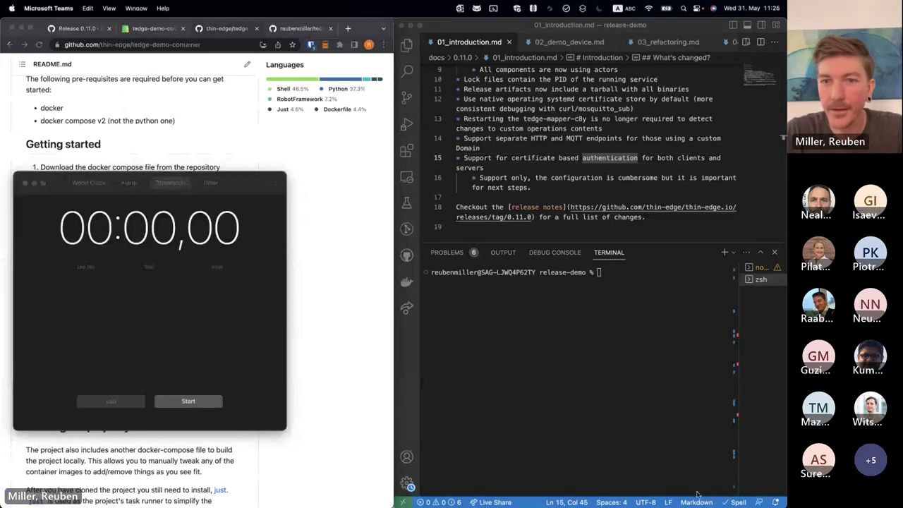
- Copy the README's curl download command and start the Clock stopwatch
key(super+Tab)
click(275, 129)
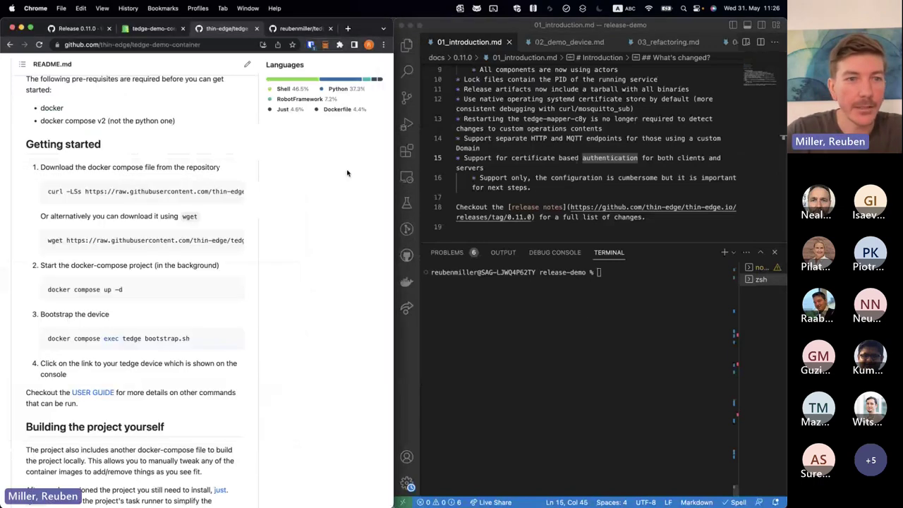
click(232, 191)
scroll(164, 191, right, 5)
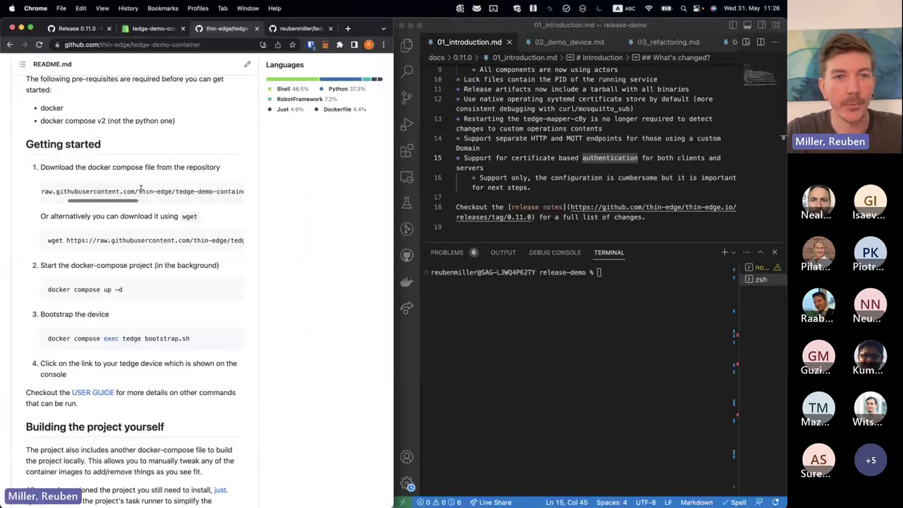
key(super+Tab)
key(super+Tab)
key(super+Tab)
key(super+Tab)
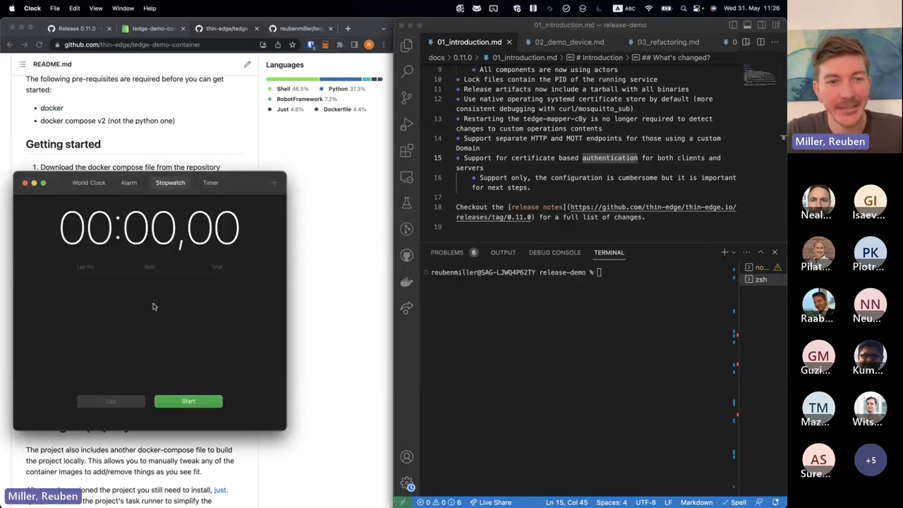
click(189, 401)
click(653, 306)
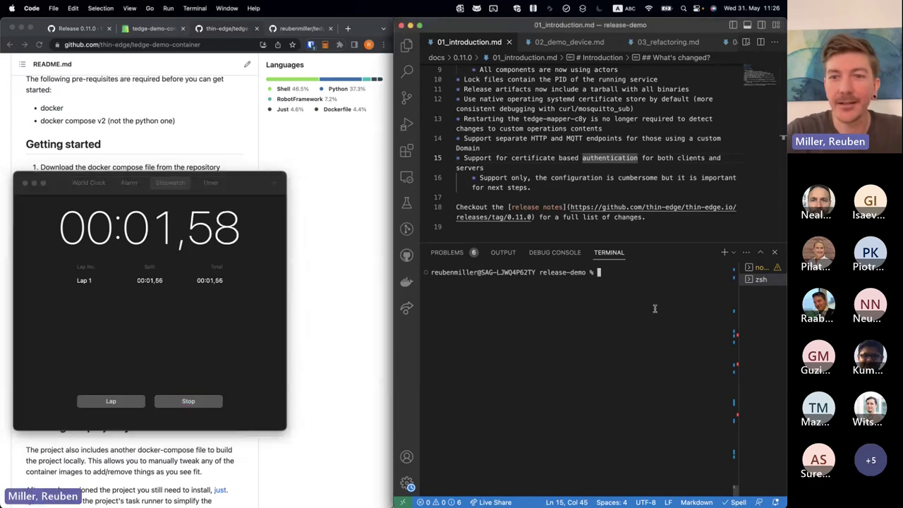
- Create and enter a live-demo folder, then download docker-compose.yaml with the copied curl command
text(j)
key(BackSpace)
text(mkdir )
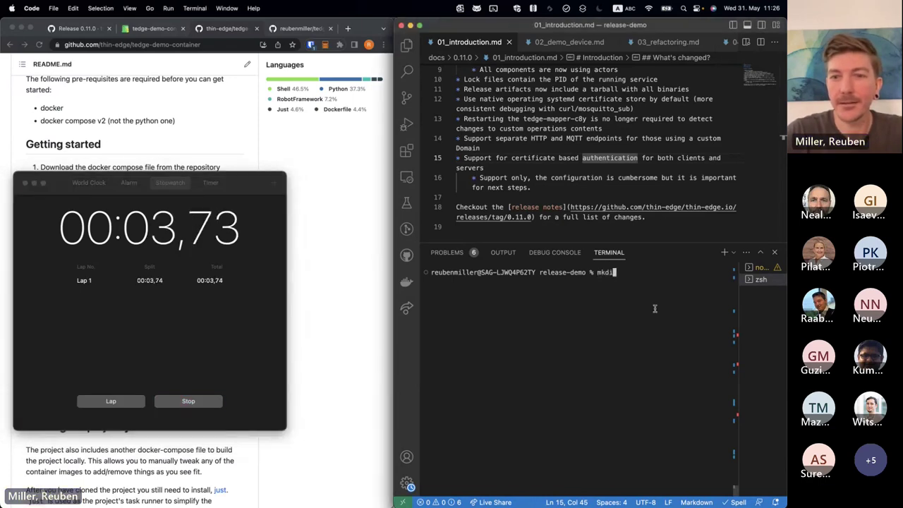
text(live-demo)
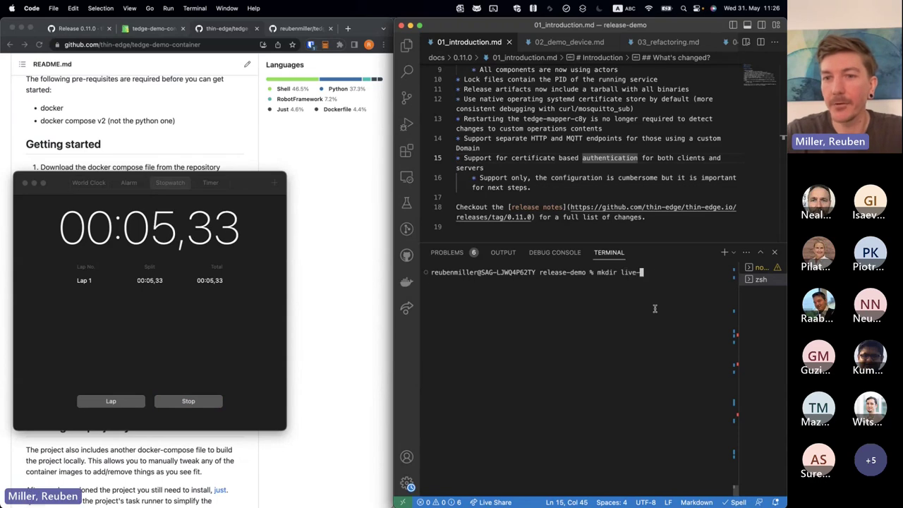
key(Return)
text(cd live-demo)
key(Return)
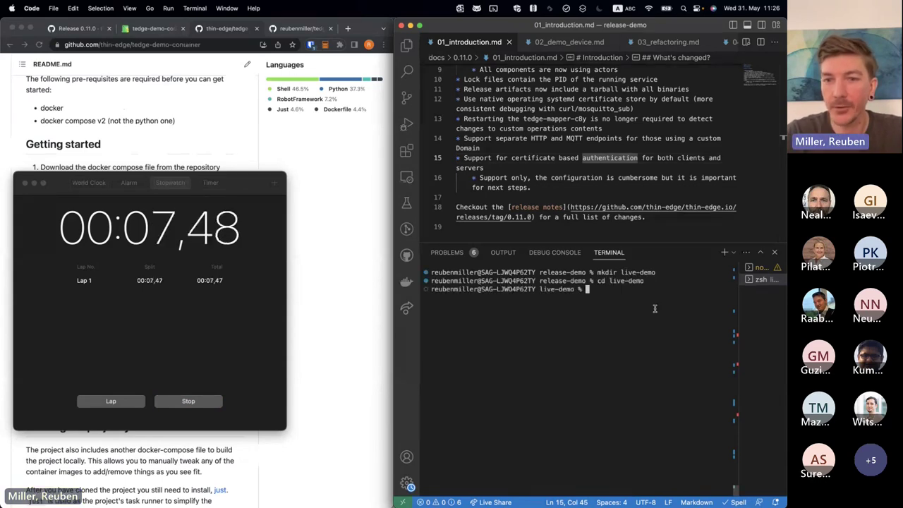
key(super+v)
key(Return)
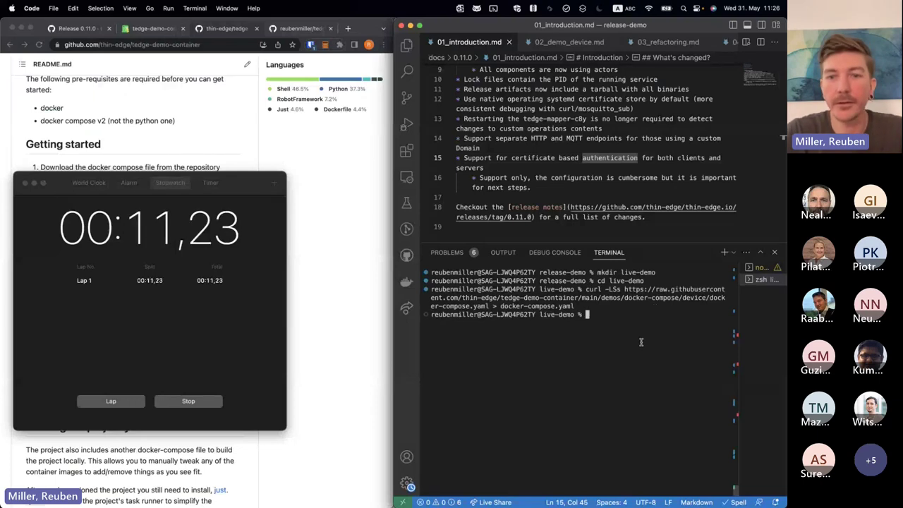
- Open the downloaded docker-compose.yaml in the editor
key(super+p)
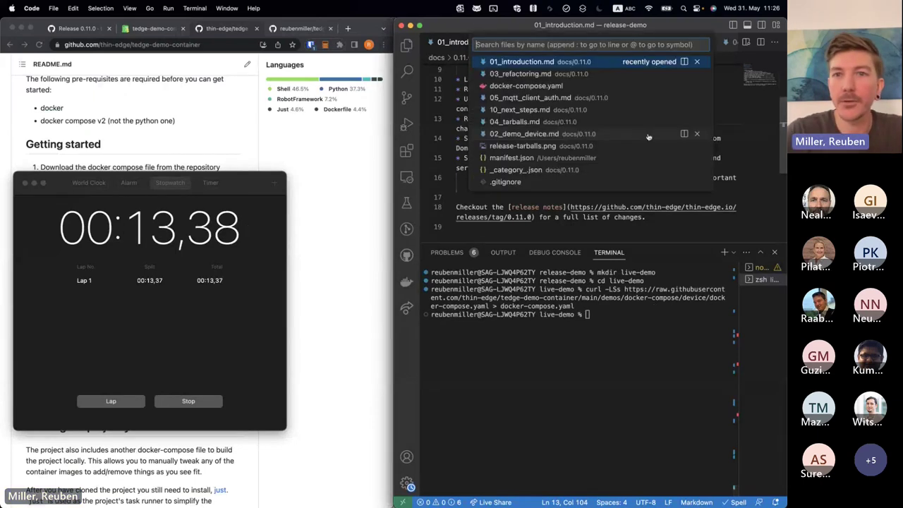
text(docker)
click(616, 64)
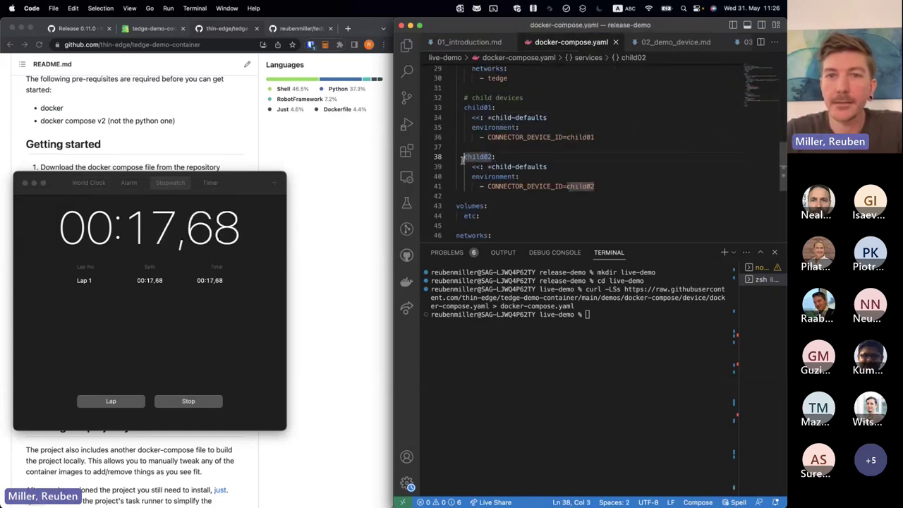
- Duplicate the child02 service block as child03 and save docker-compose.yaml
drag(463, 186, 462, 159)
key(shift+alt+Down)
key(Escape)
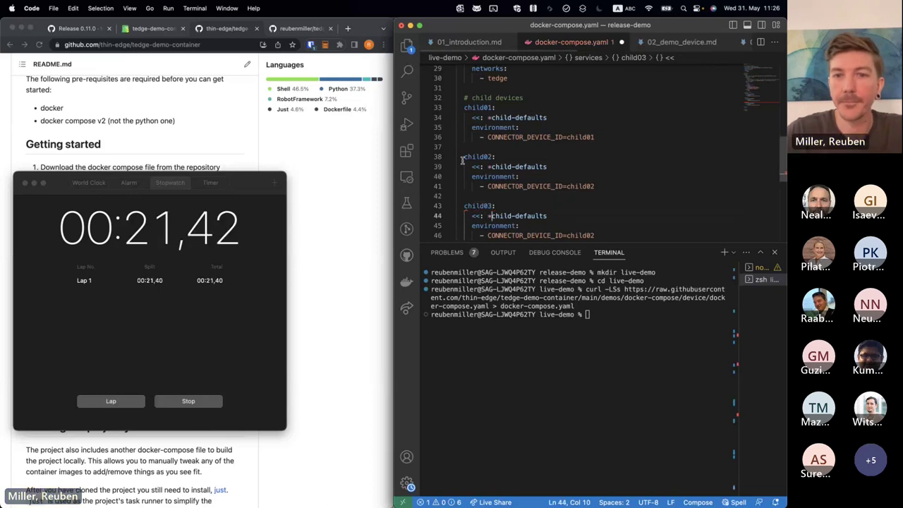
key(Down)
key(End)
key(Left)
key(BackSpace)
text(3)
key(Down)
key(Down)
key(Down)
key(End)
key(BackSpace)
text(3)
key(super+s)
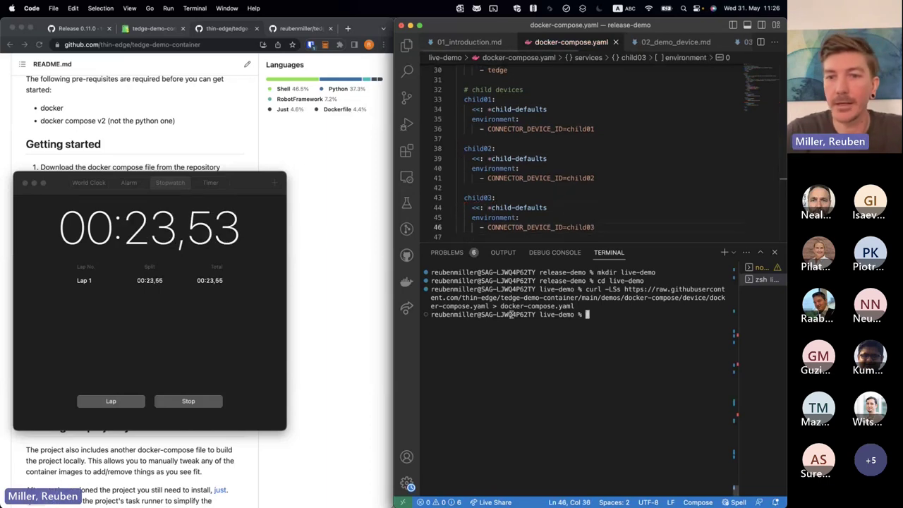
click(511, 314)
- Start the demo containers with 'docker compose up -d', clear the terminal, and show the Cumulocity session
text(docker compose up -d)
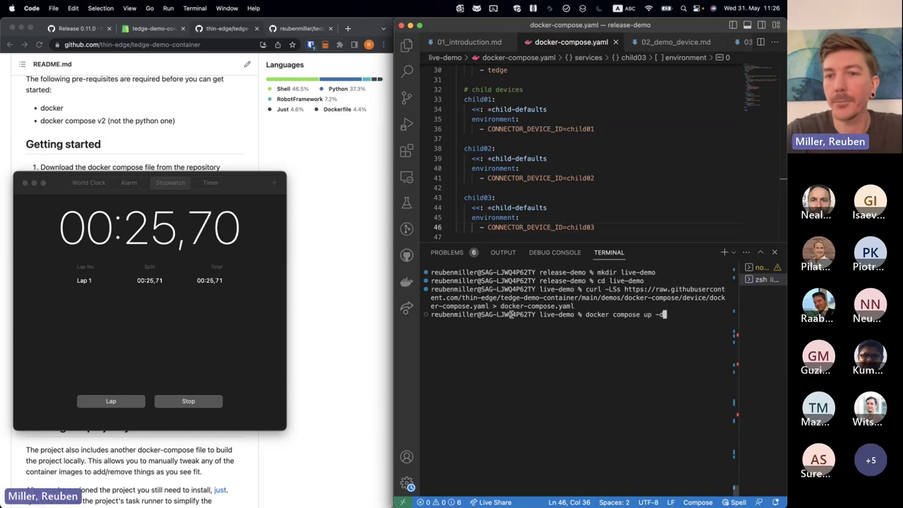
key(Return)
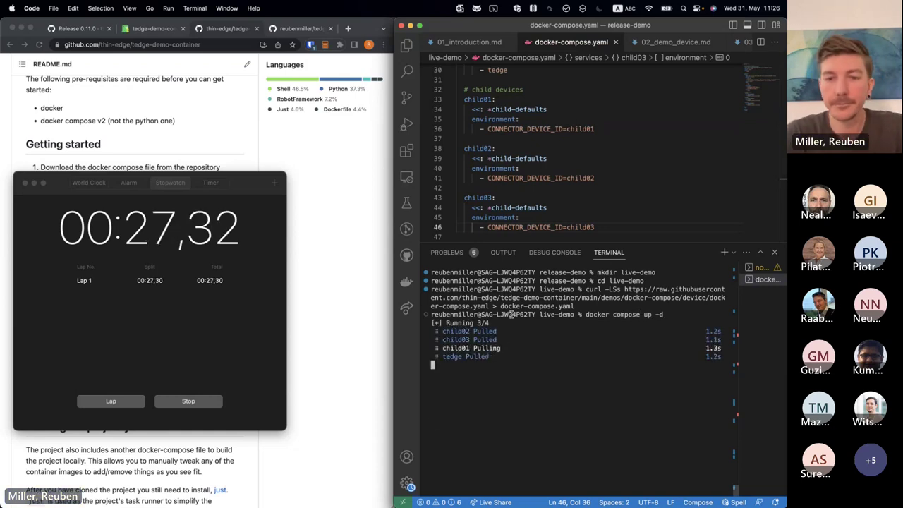
text(c)
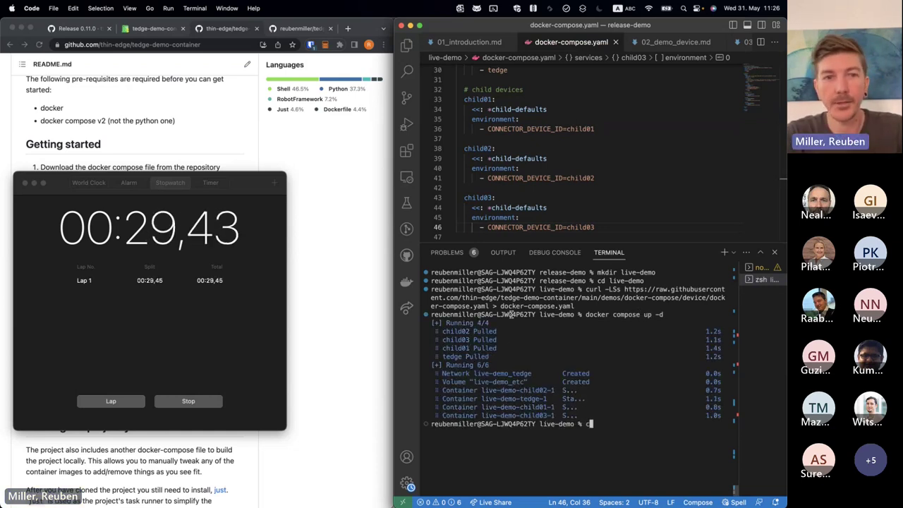
text(lear)
key(Return)
text(session)
key(Return)
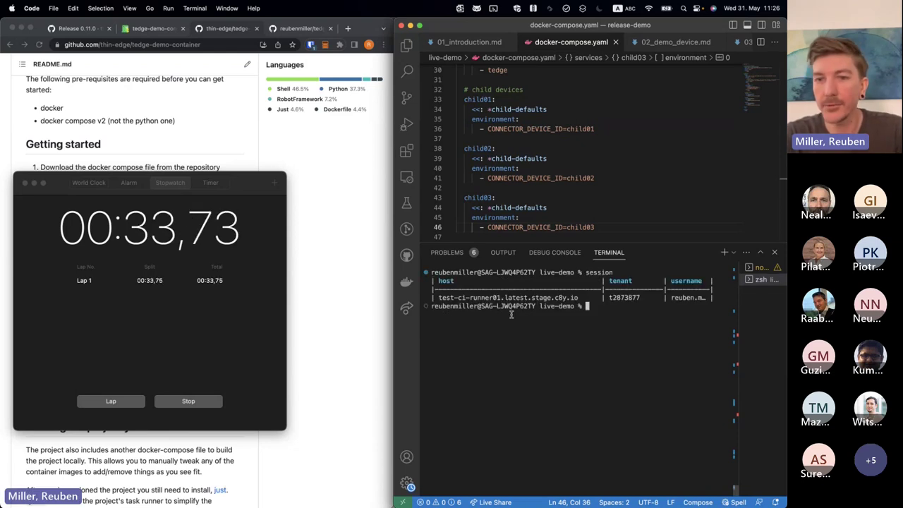
- Rerun the tedge bootstrap, registering tedge_c2d0a8898f96 with the default Cumulocity URL and user
key(Up)
key(Up)
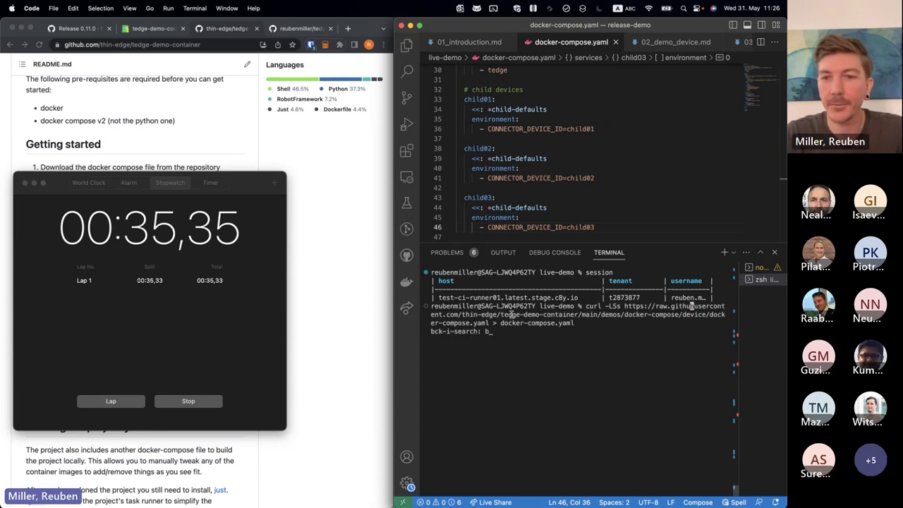
key(Return)
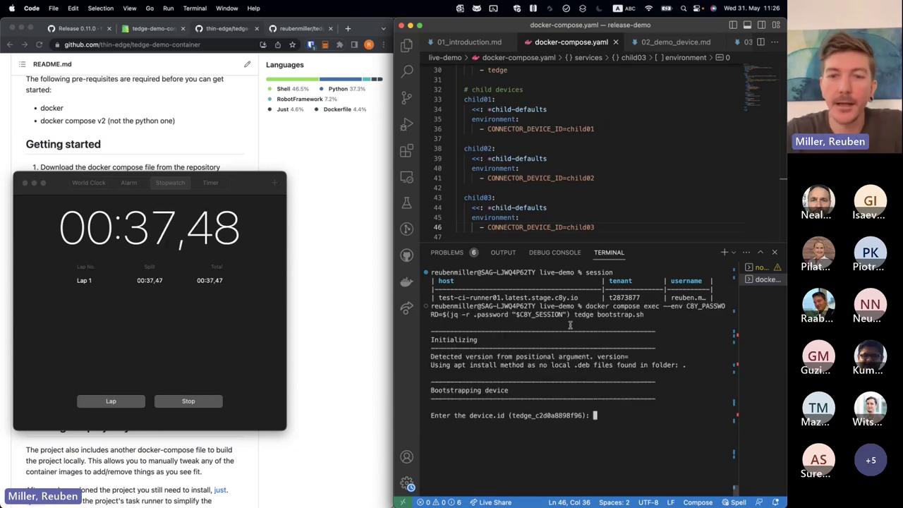
key(Return)
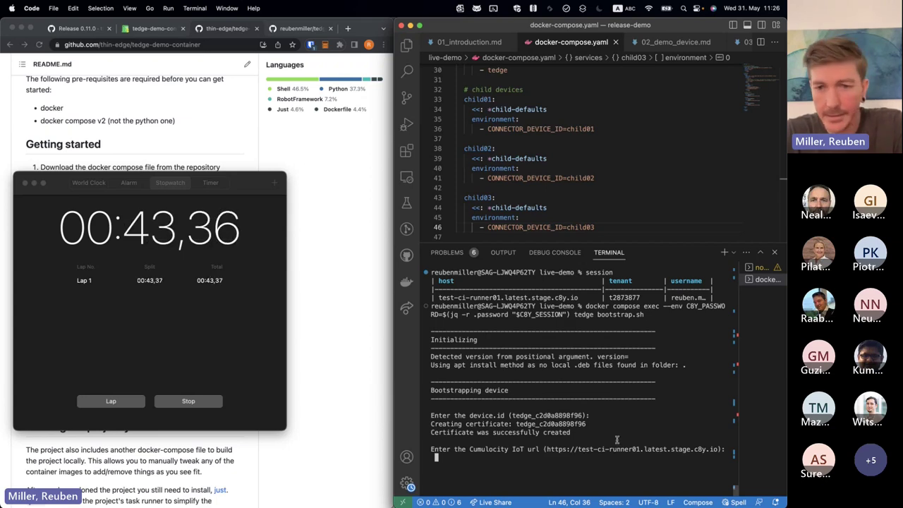
double_click(548, 416)
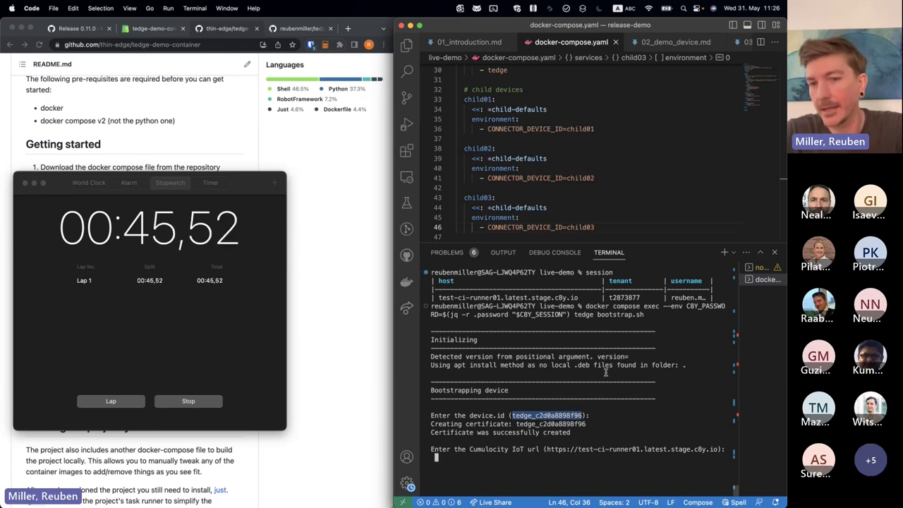
key(Return)
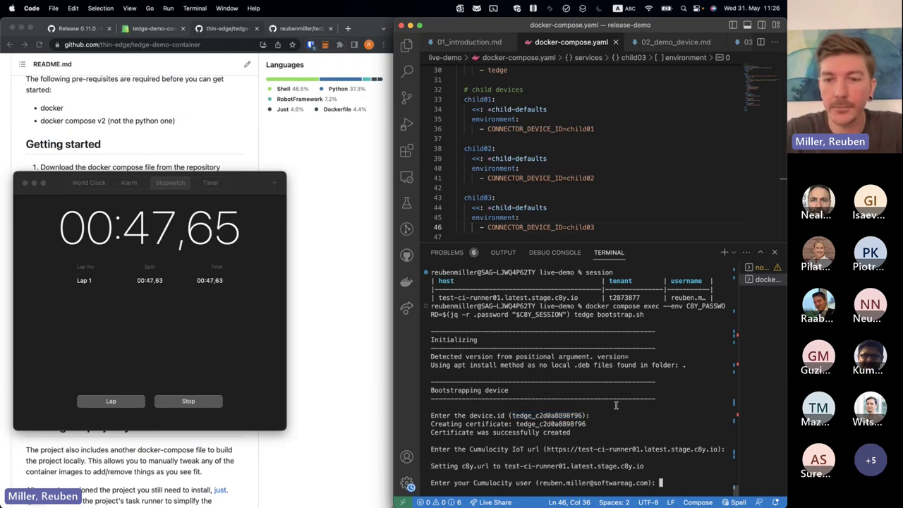
key(Return)
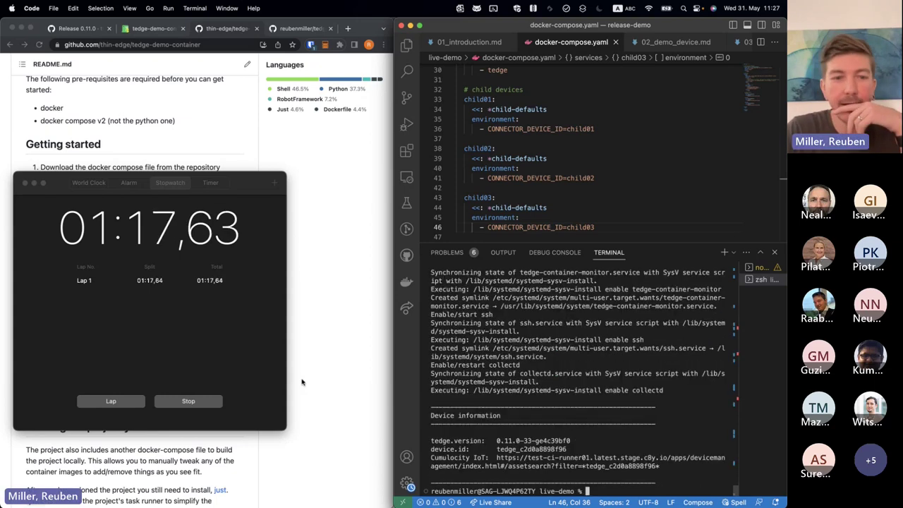
- Stop the stopwatch and follow the device's Cumulocity search link
key(super+Tab)
key(space)
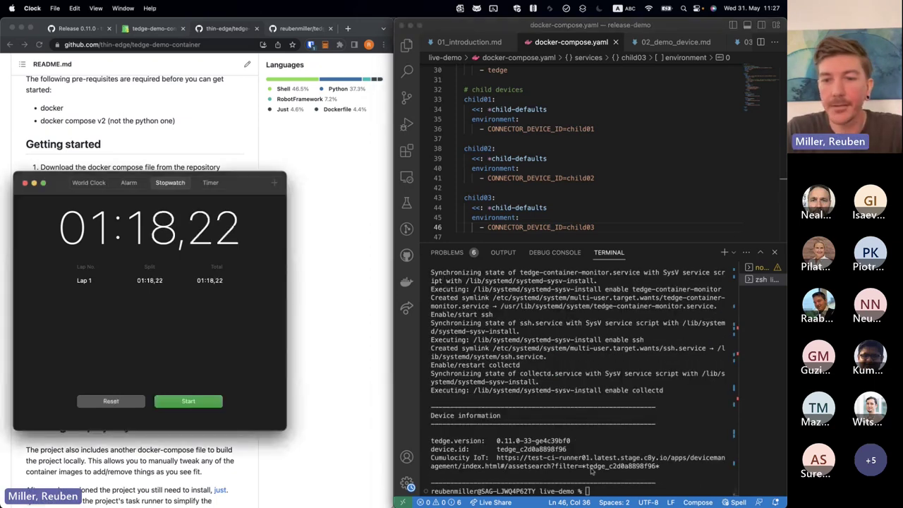
super+click(613, 459)
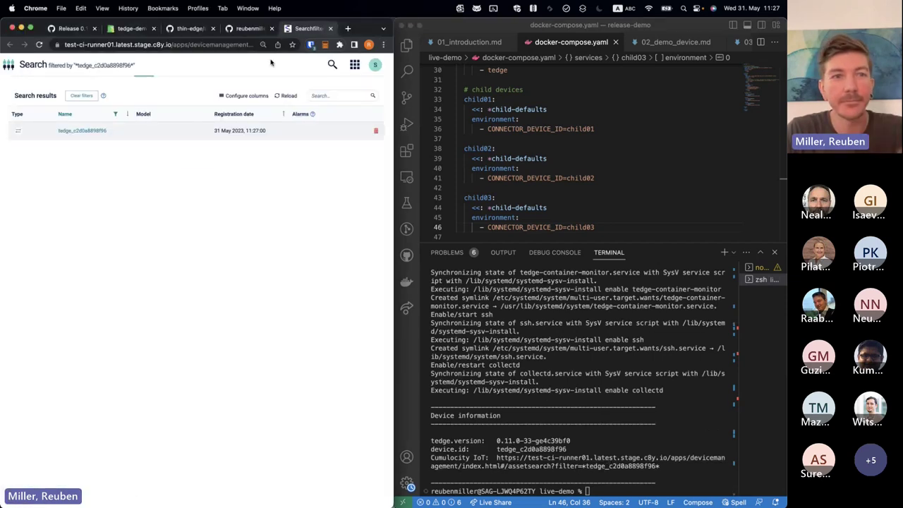
- Open tedge_c2d0a8898f96 full-screen and list its child devices child01, child02 and child03
click(96, 132)
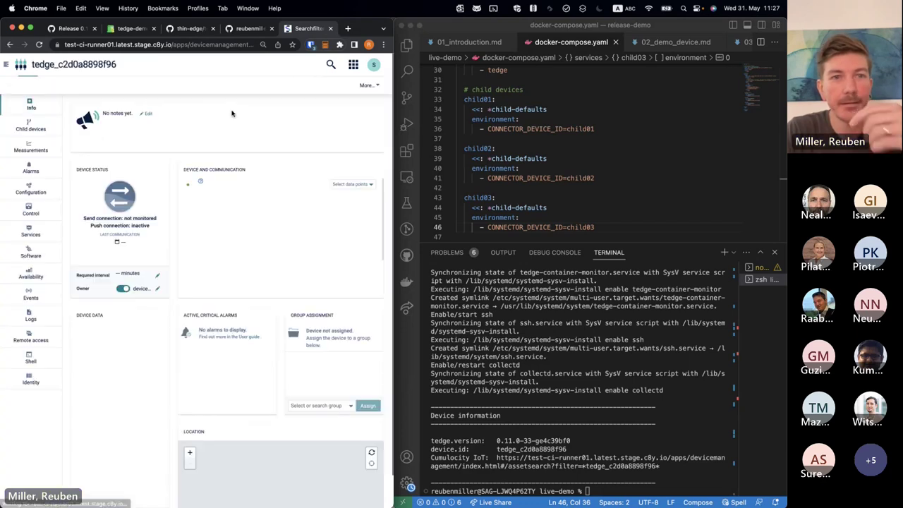
key(ctrl+alt+Return)
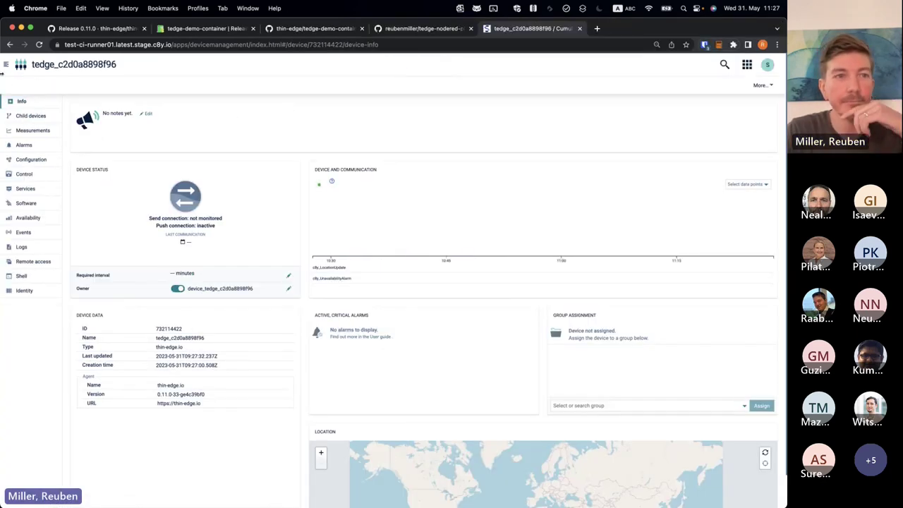
click(33, 115)
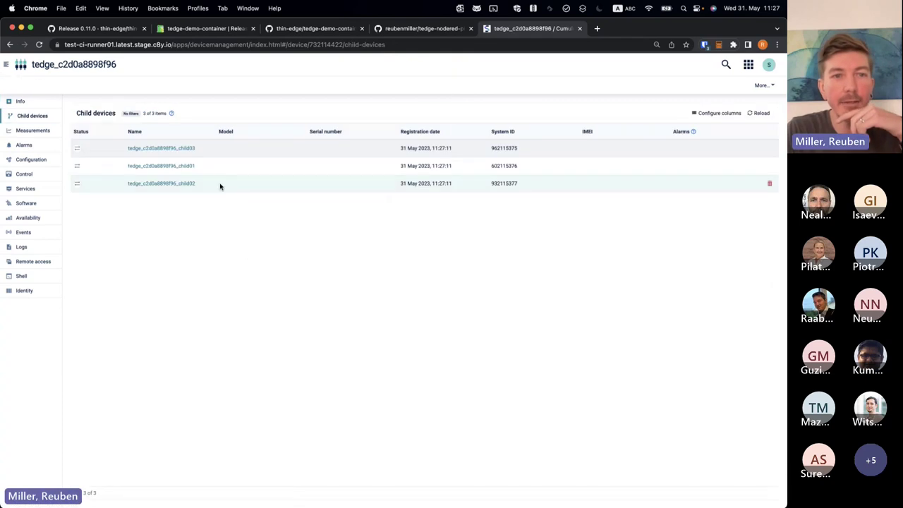
drag(199, 147, 198, 184)
click(206, 238)
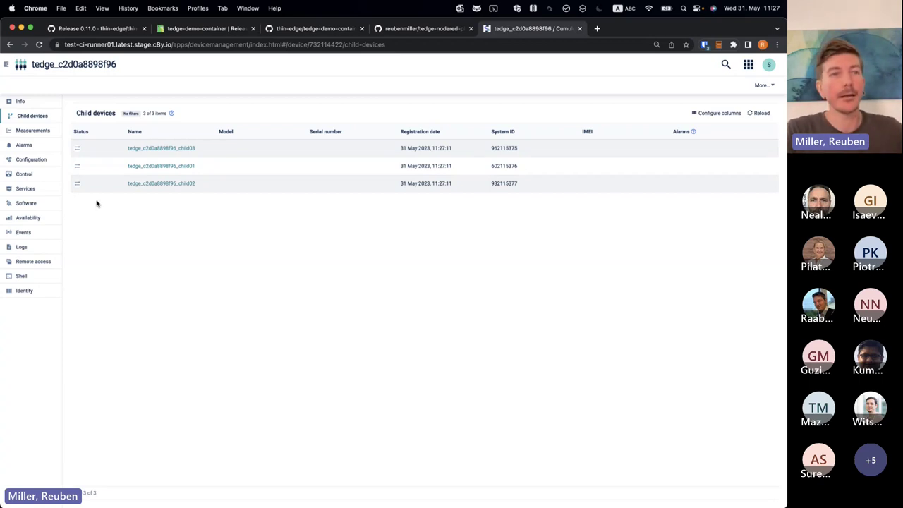
- Show the device's Services, pointing out the live-demo container-group entry, then its Software list
click(26, 189)
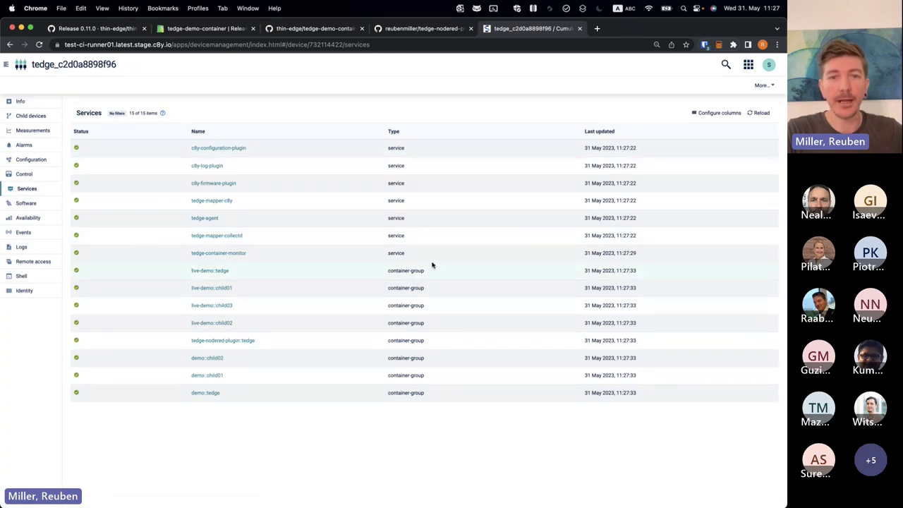
drag(432, 270, 383, 284)
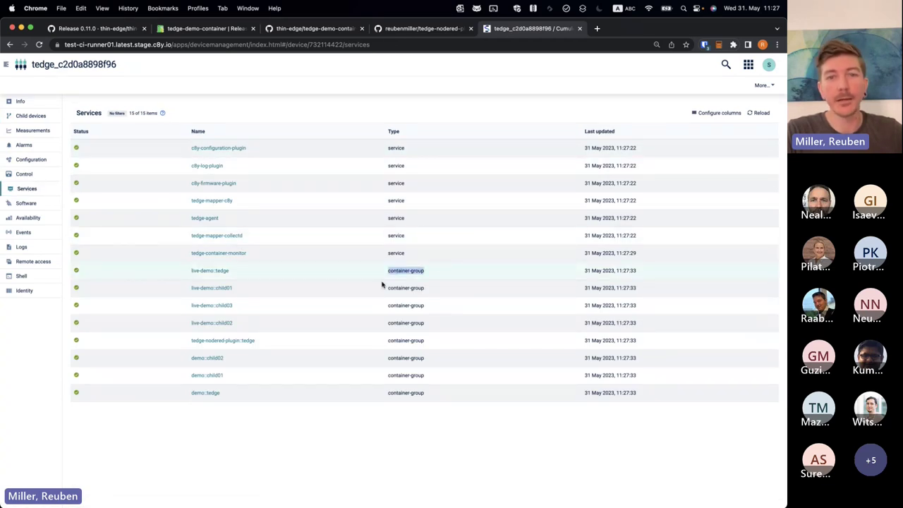
click(353, 453)
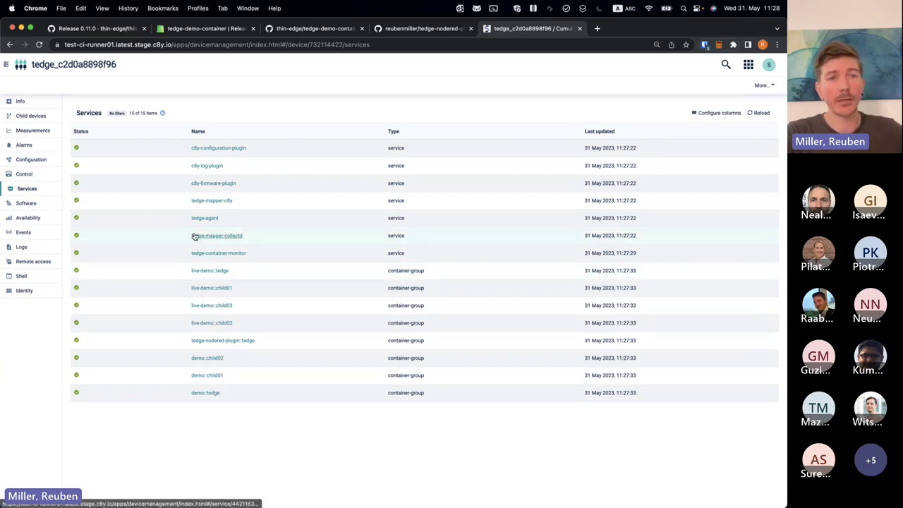
click(40, 204)
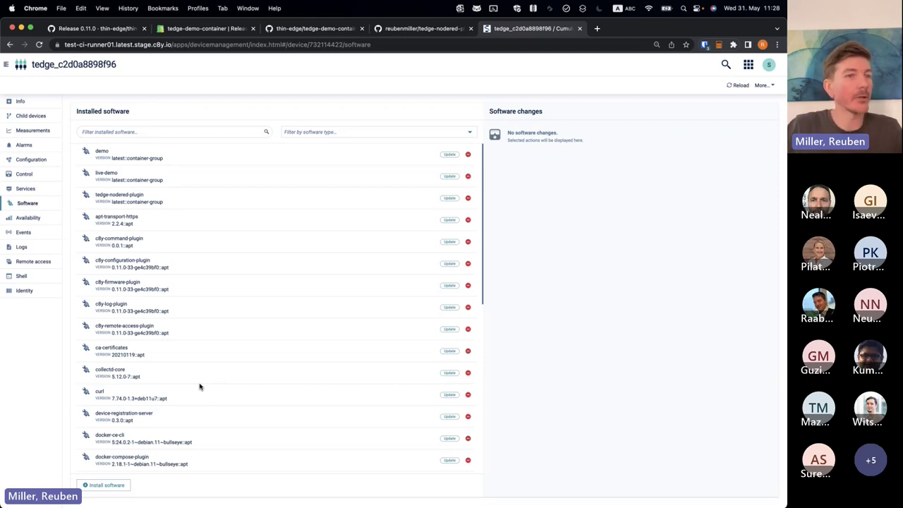
- Run 'cat /etc/os*' from the device's Shell page under Logs
click(30, 246)
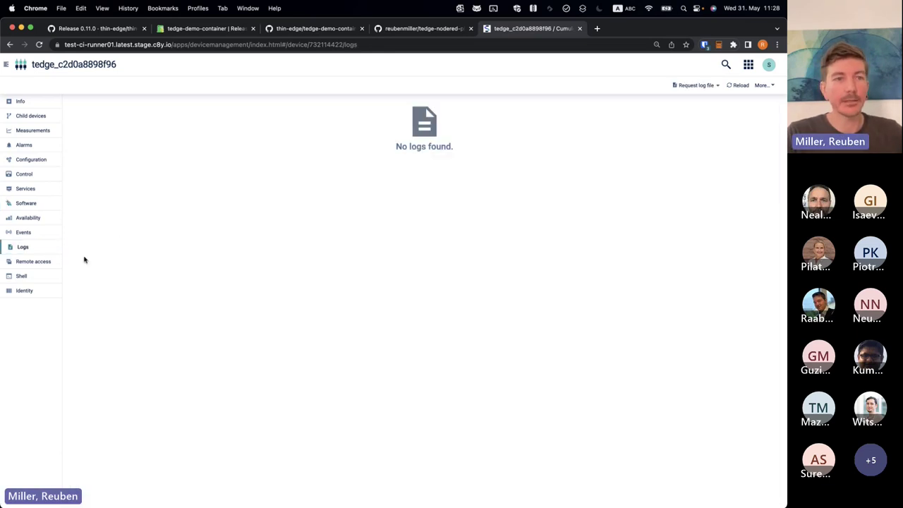
click(30, 275)
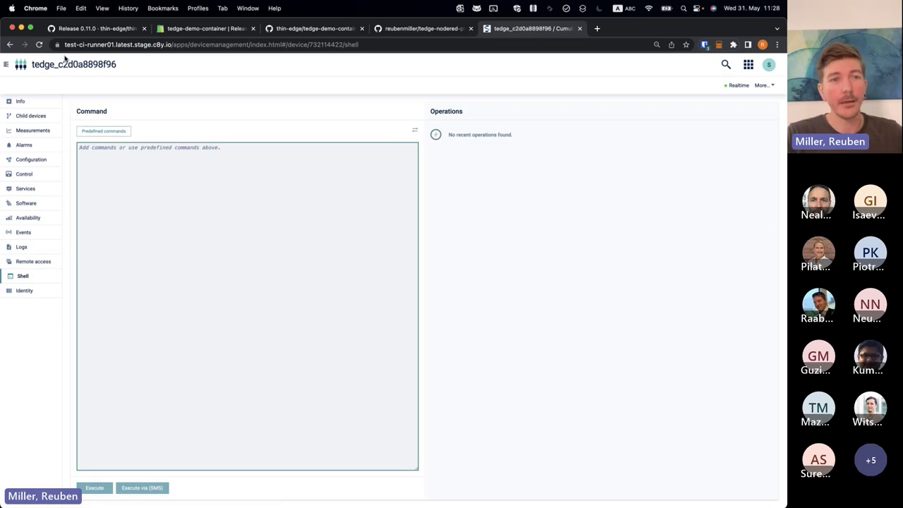
text(cat /etc/)
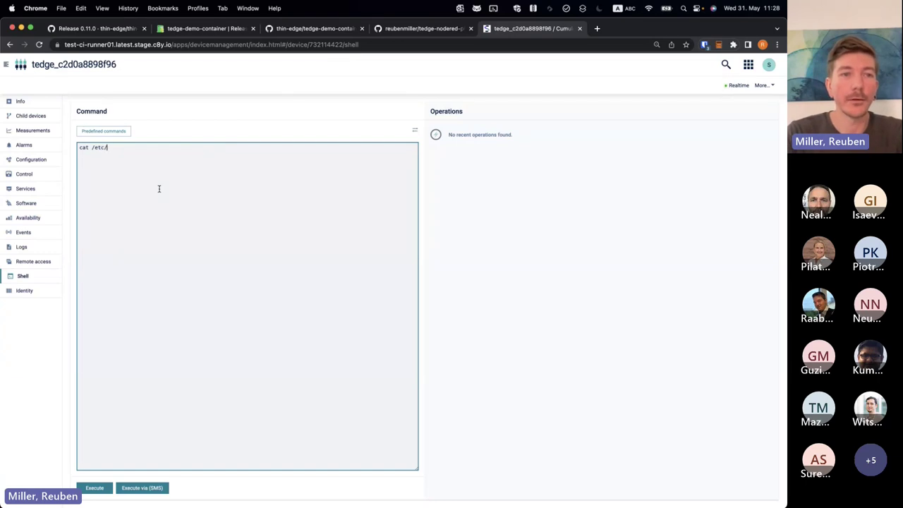
text(os*)
click(106, 486)
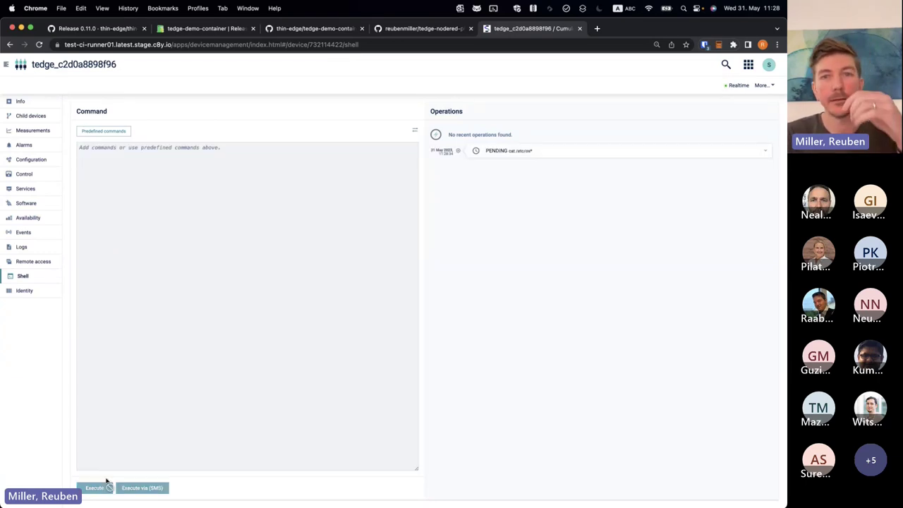
- Expand the successful operation to read the Debian GNU/Linux 11 (bullseye) output
click(578, 155)
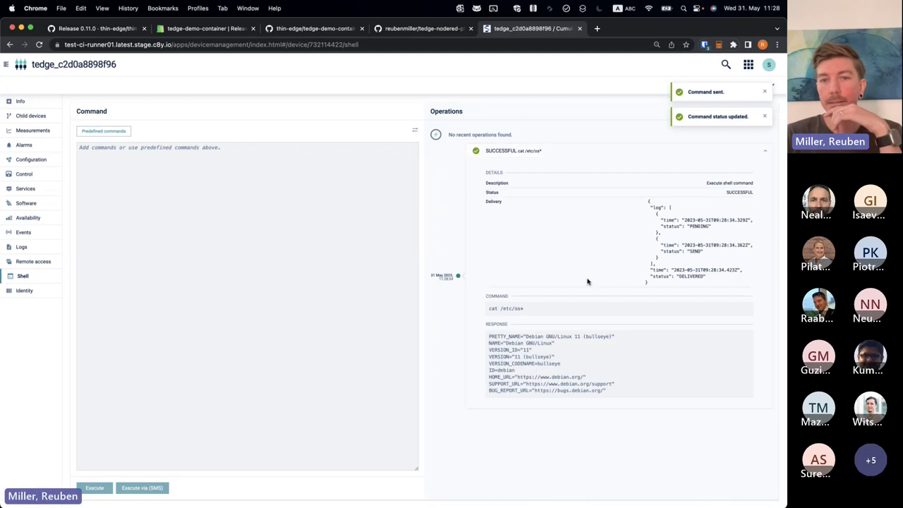
double_click(614, 338)
click(614, 353)
click(571, 154)
click(254, 283)
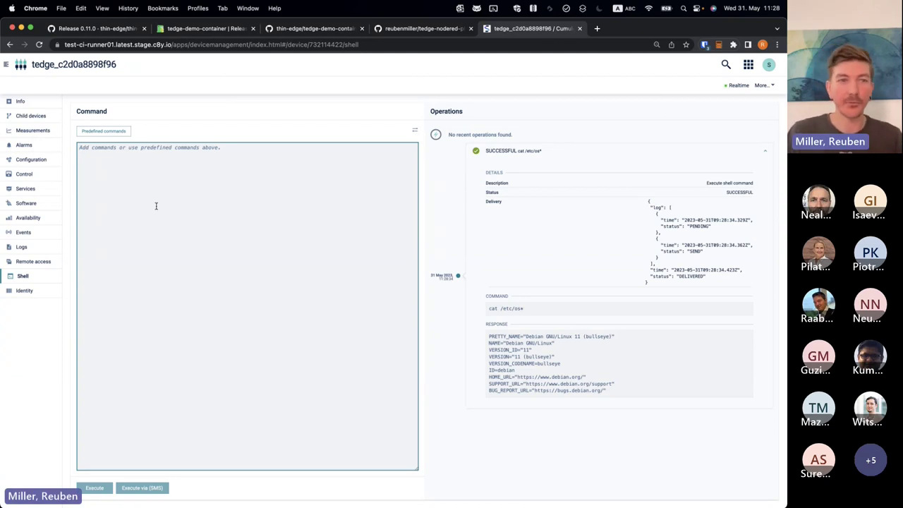
- Add and save an SSH remote access endpoint named 'webssh' with the device login username
click(42, 263)
click(416, 170)
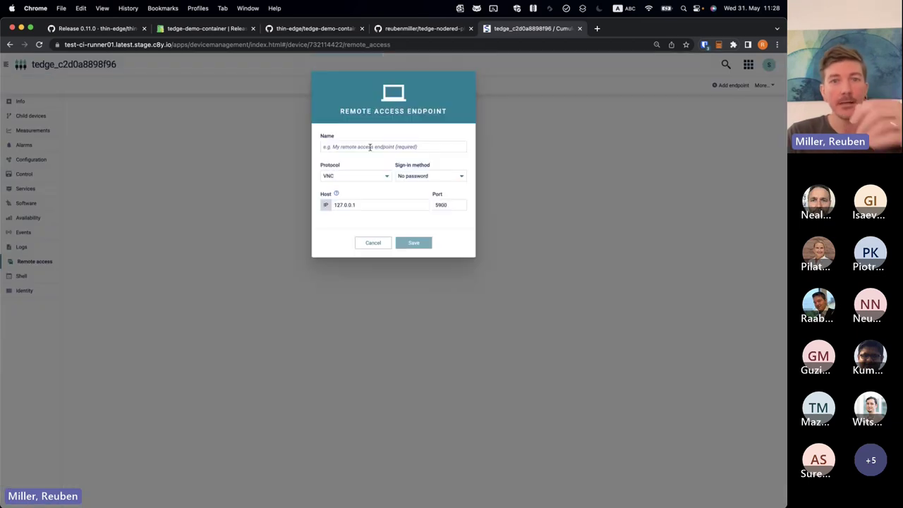
click(356, 176)
click(348, 193)
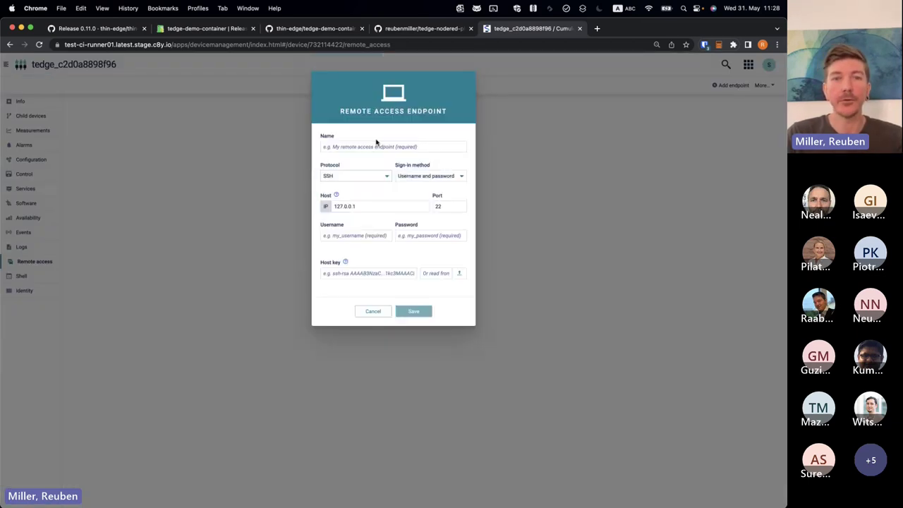
click(375, 146)
text(webssh)
click(350, 237)
text(iotadmin)
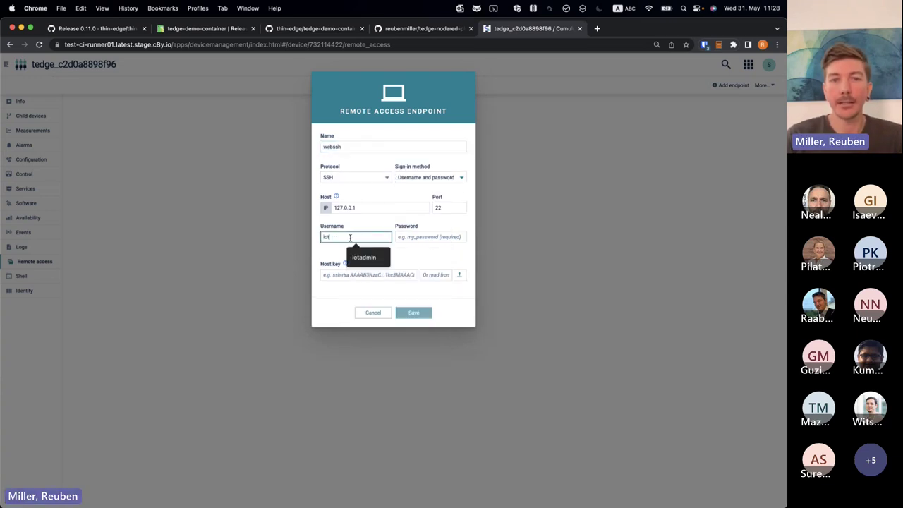
key(Tab)
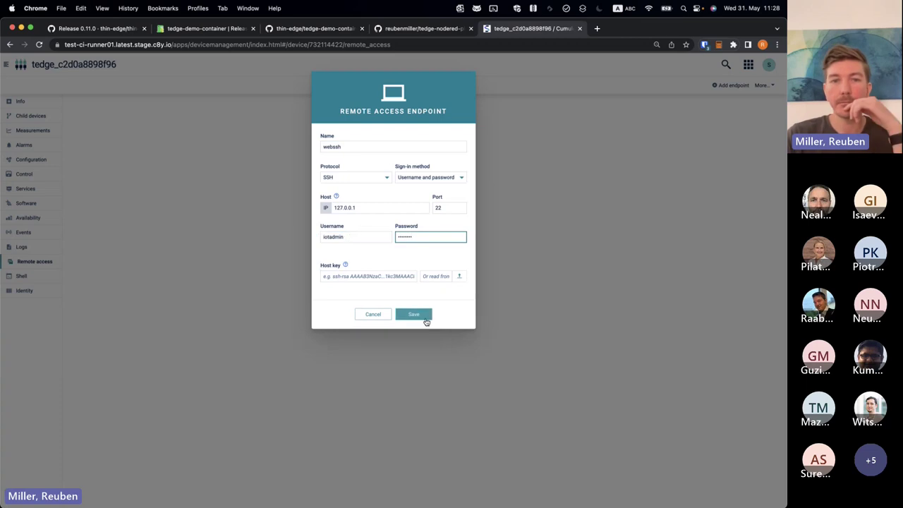
click(421, 316)
- Over webssh, run ls -l and cat /etc/os*, exit, then show the child devices list
click(664, 134)
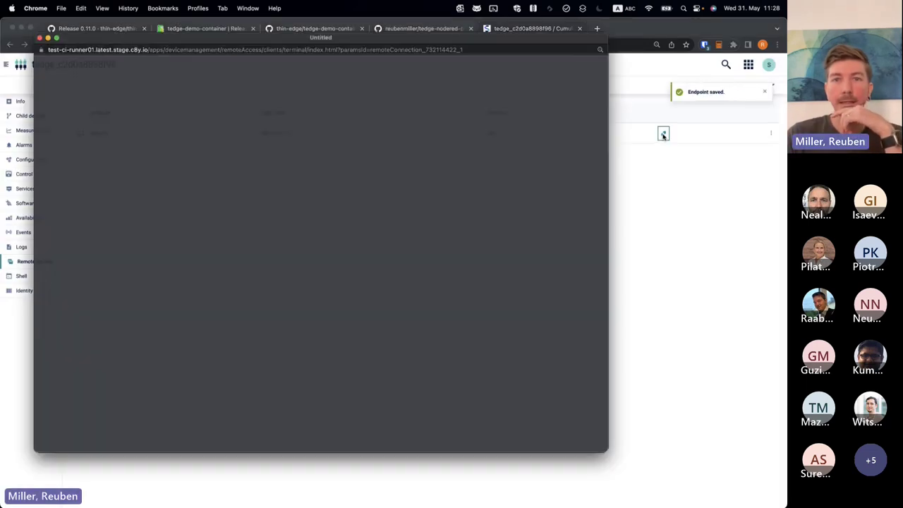
drag(445, 28, 499, 46)
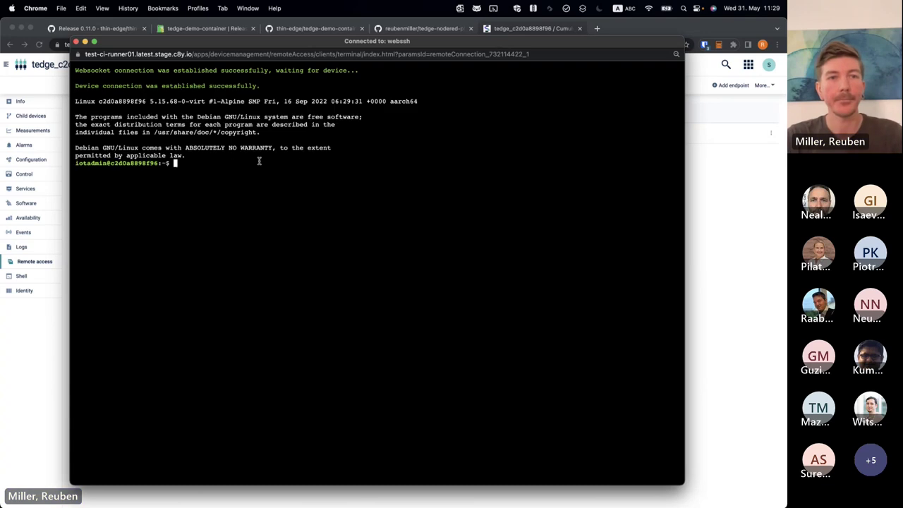
text(ls -l)
key(Return)
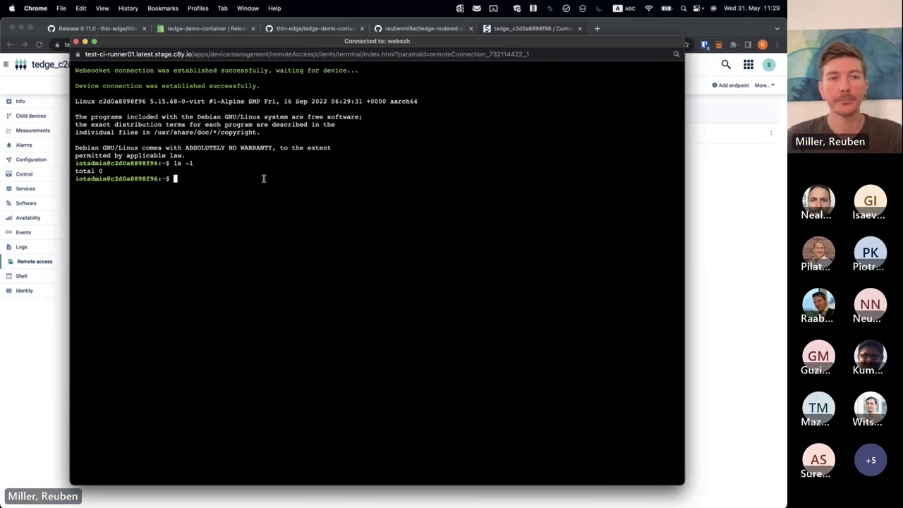
text(cat /etc/os*)
key(Return)
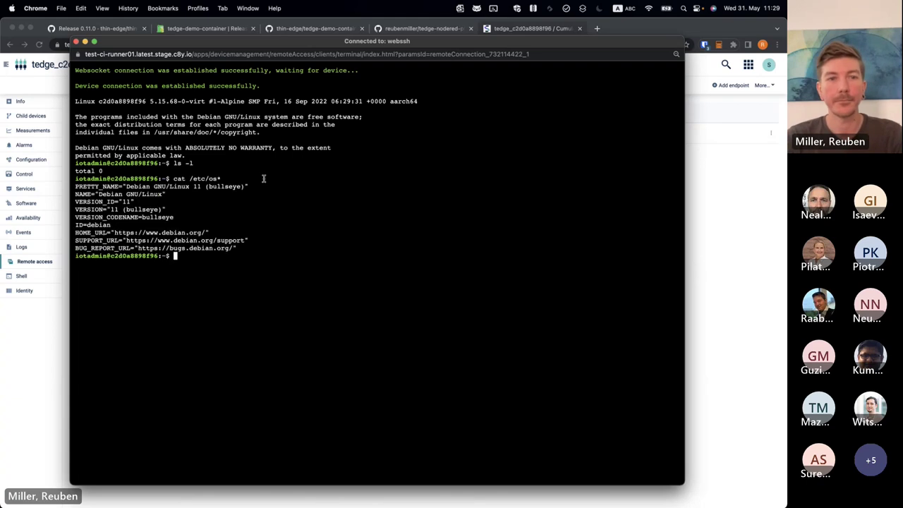
text(exit)
key(Return)
click(76, 42)
click(31, 117)
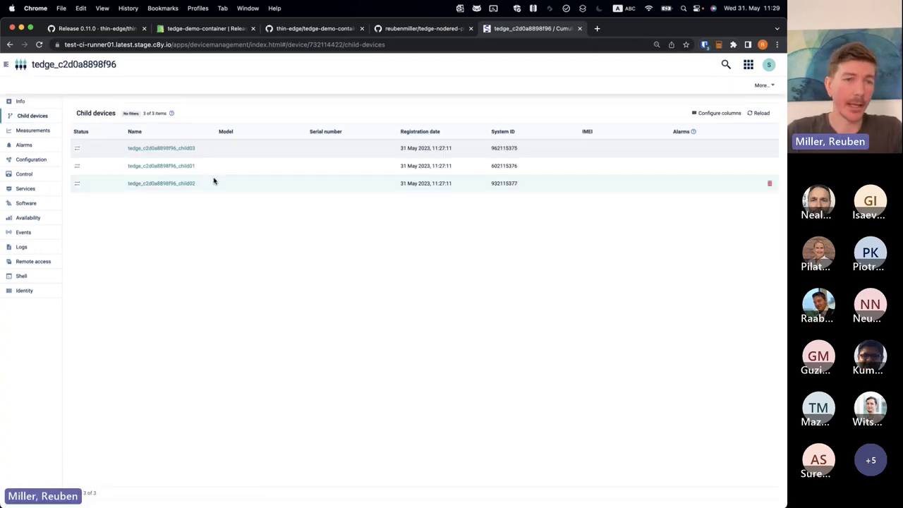
- Install child-iot-linux version 1.0.0 on child01, then review its Events and Measurements pages
click(182, 167)
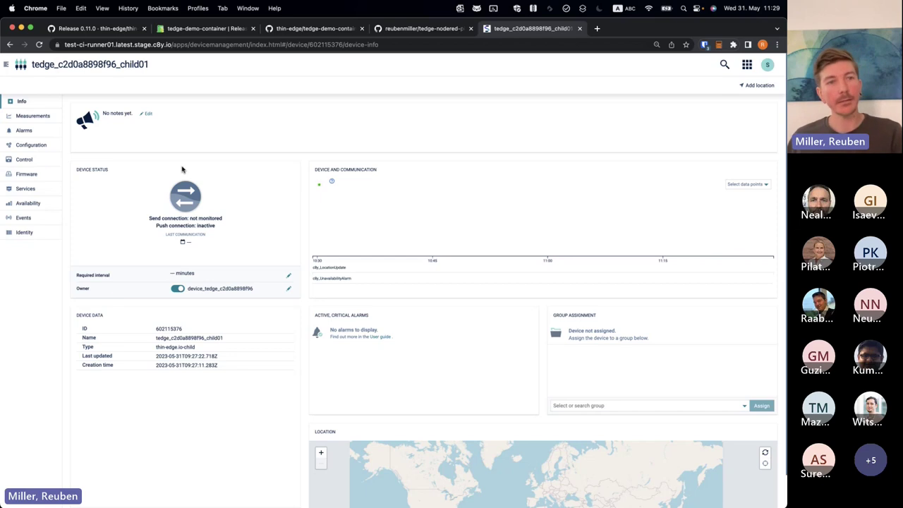
click(32, 175)
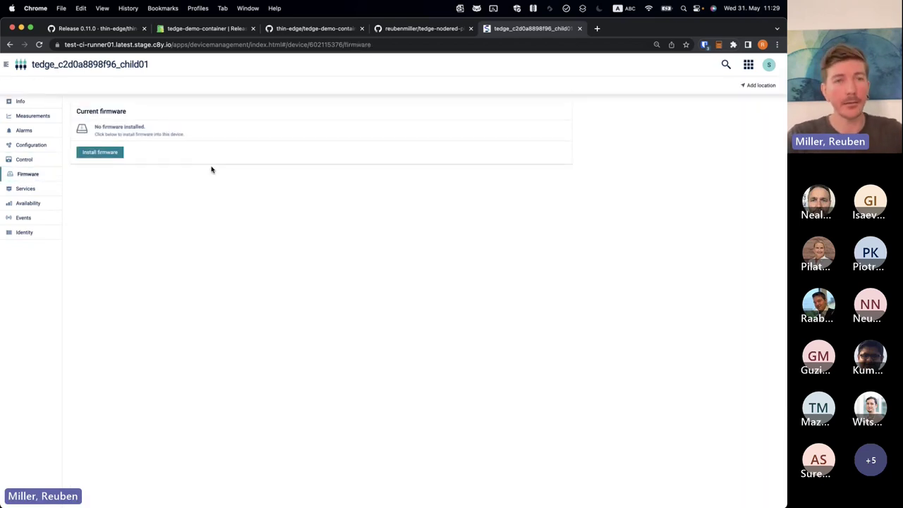
click(107, 158)
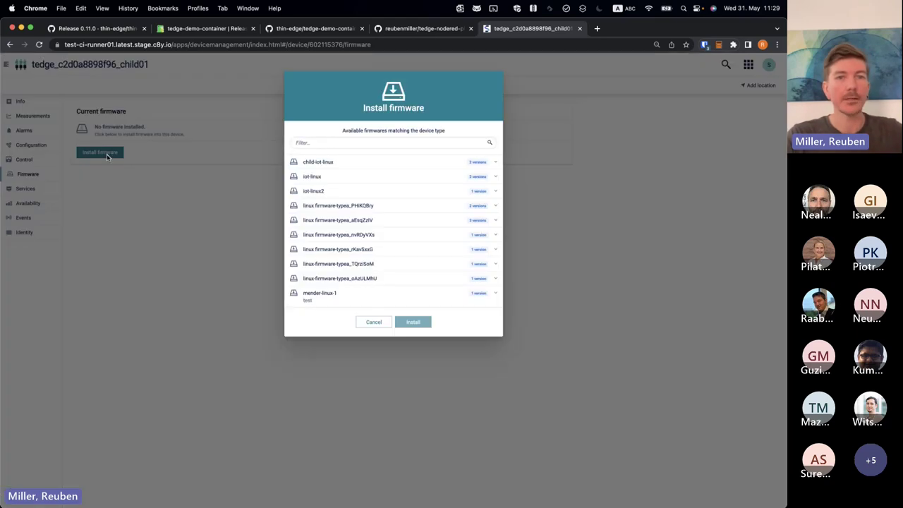
click(495, 160)
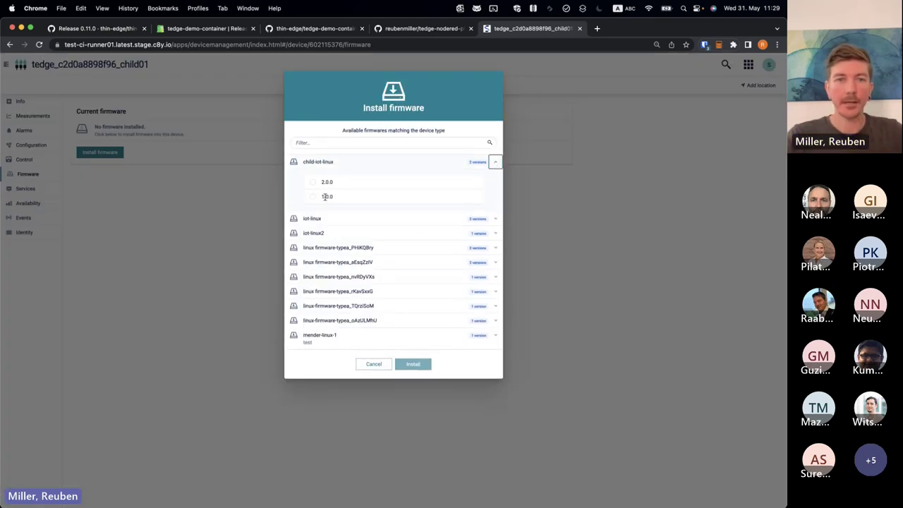
click(312, 196)
click(415, 364)
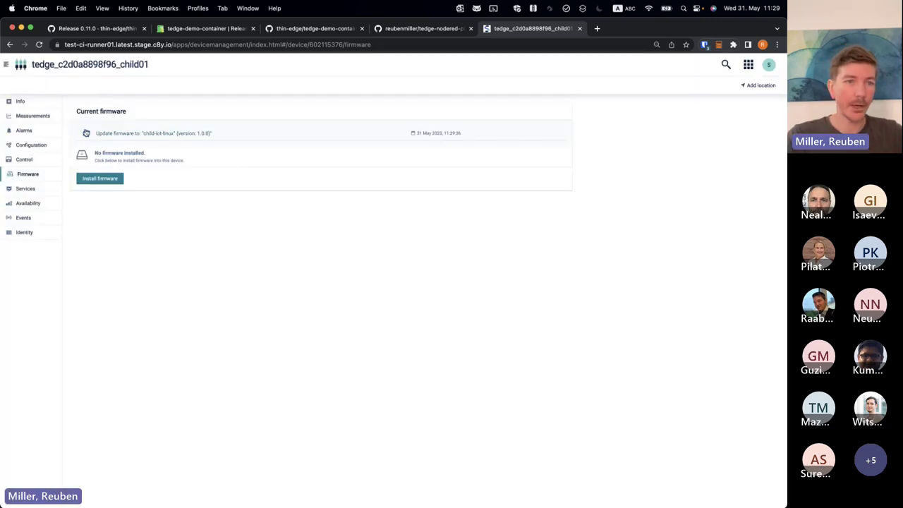
click(30, 218)
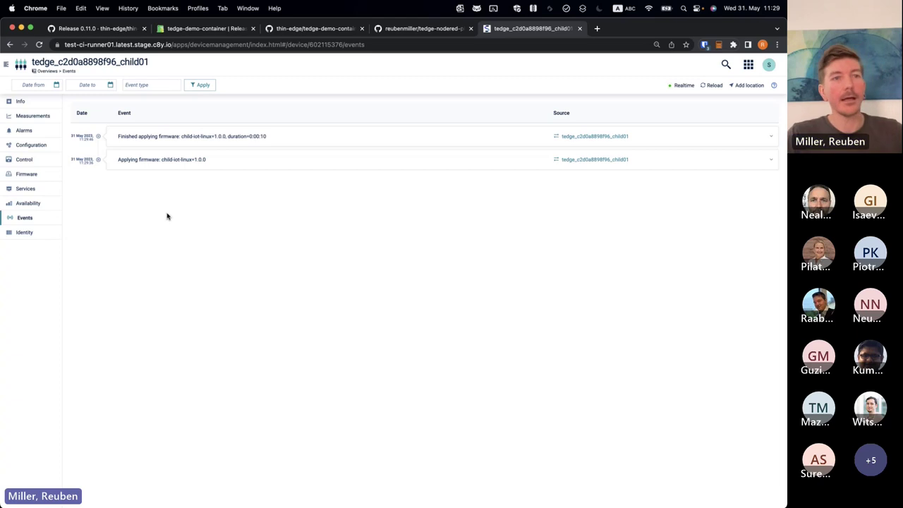
click(49, 116)
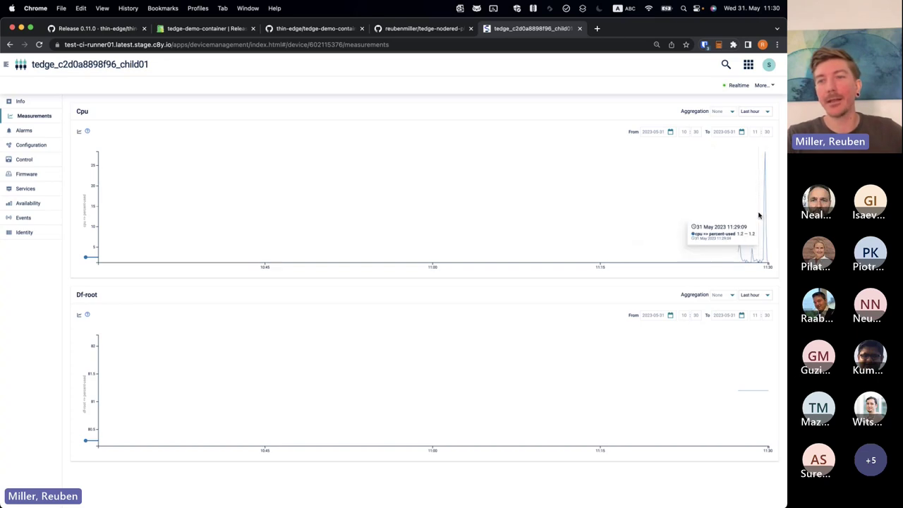
- Zoom child01's Cpu chart into its latest spike, verify child-iot-linux 1.0.0 under Firmware, then return to tedge-demo-container
drag(757, 214, 783, 263)
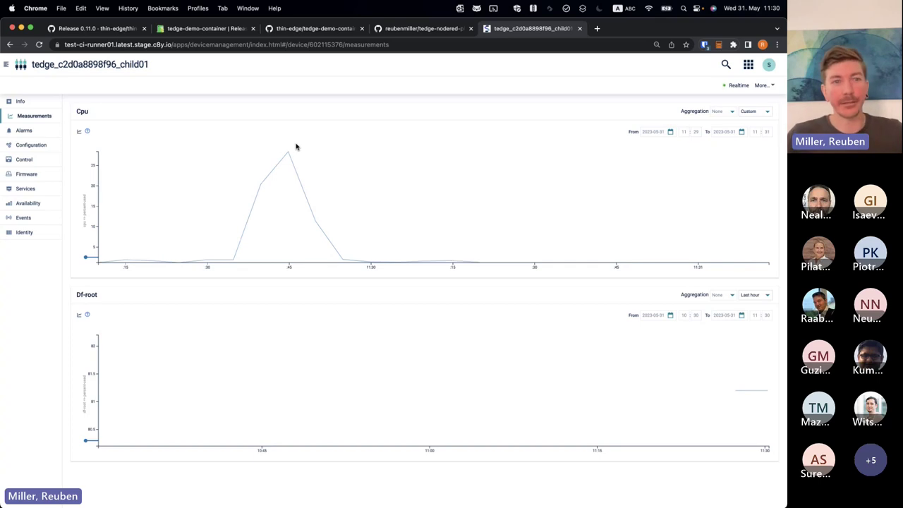
click(42, 188)
click(32, 174)
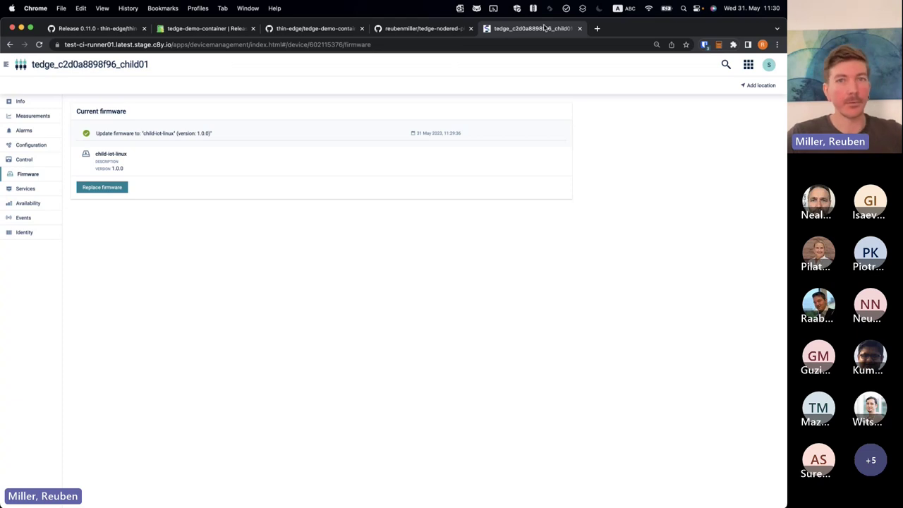
click(326, 30)
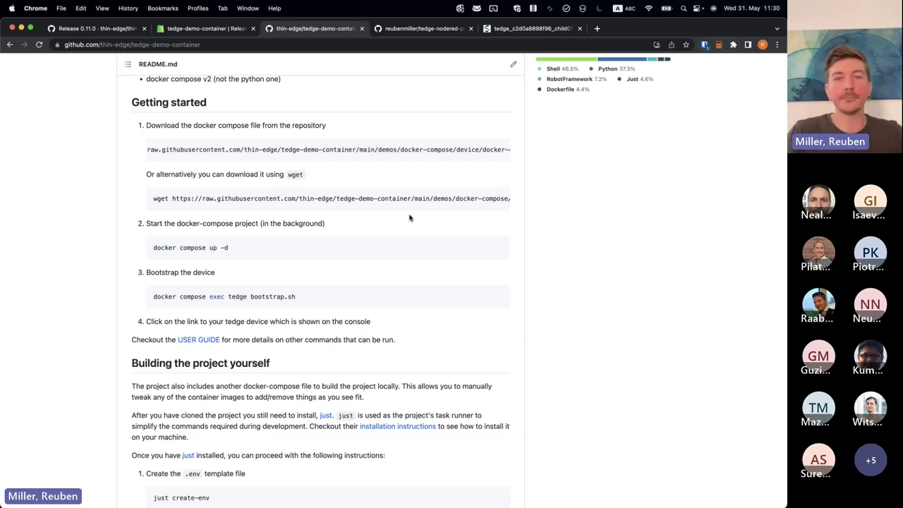
scroll(409, 218, up, 7)
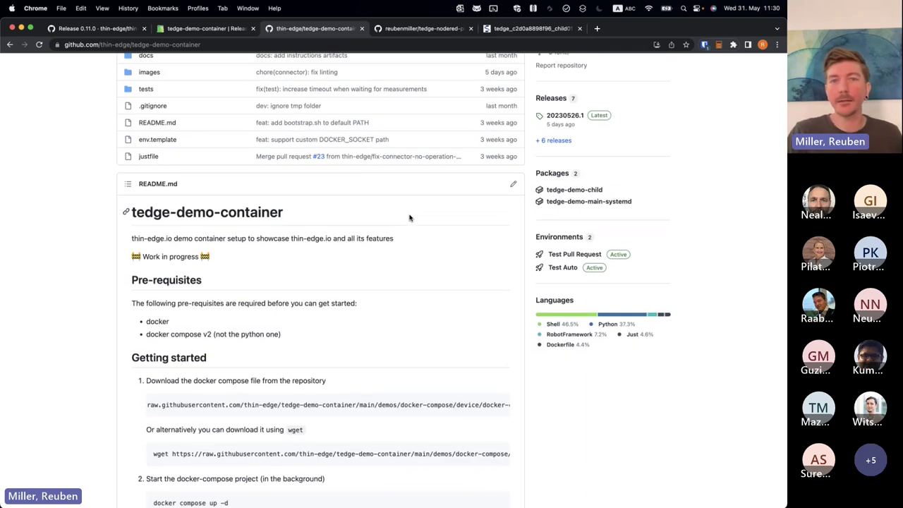
scroll(409, 217, up, 5)
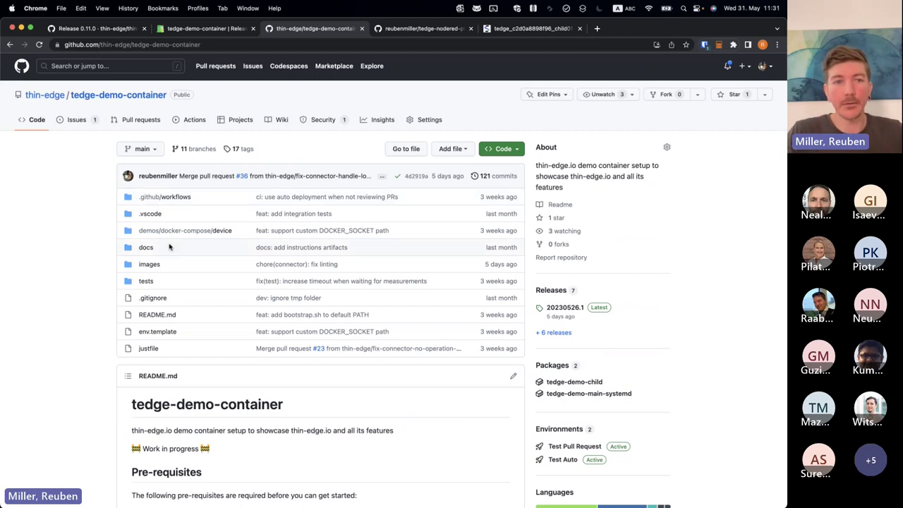
click(146, 247)
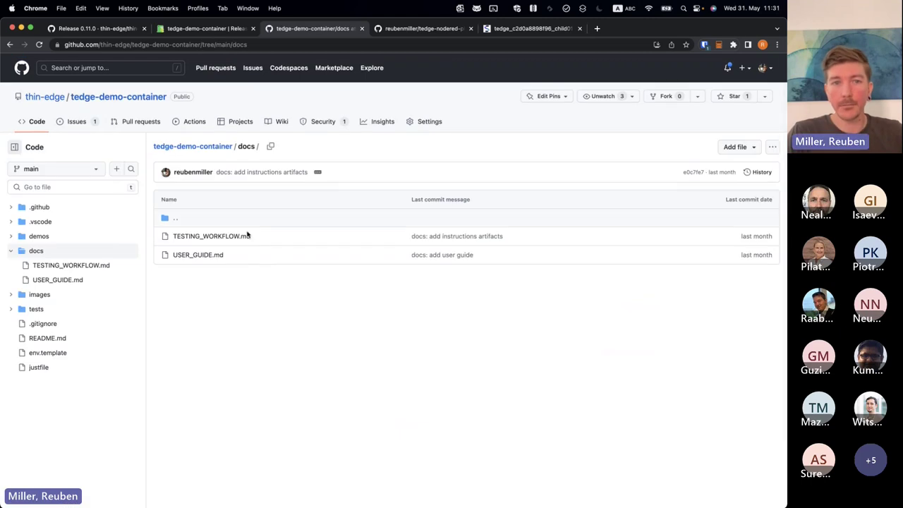
click(194, 255)
scroll(289, 309, down, 3)
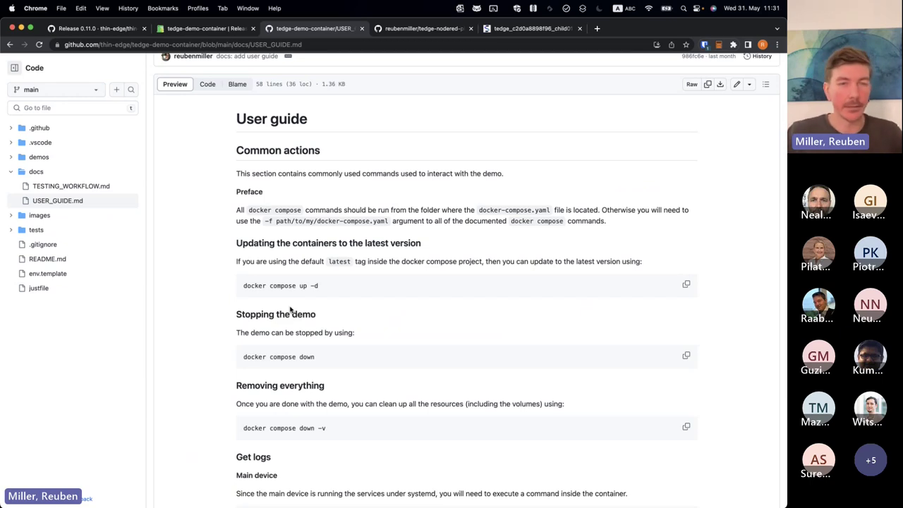
scroll(289, 309, left, 5)
scroll(207, 246, left, 5)
scroll(152, 224, up, 2)
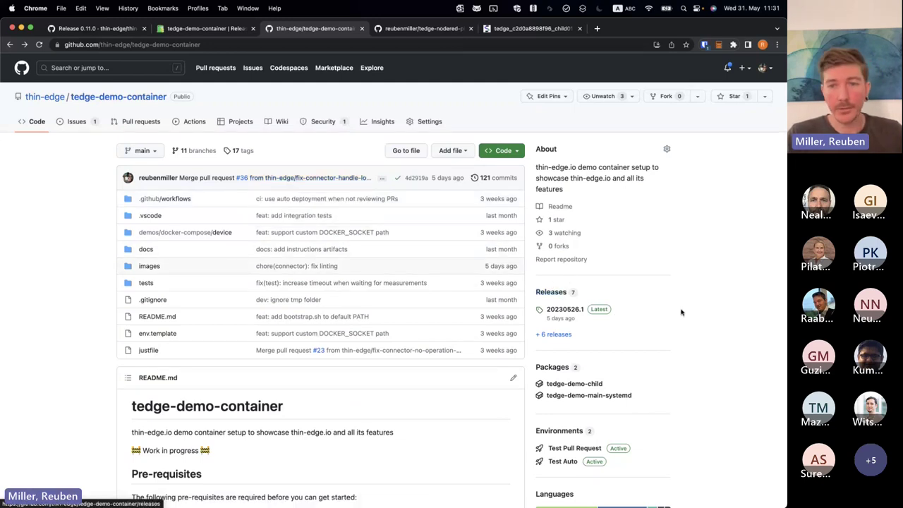
scroll(677, 311, down, 2)
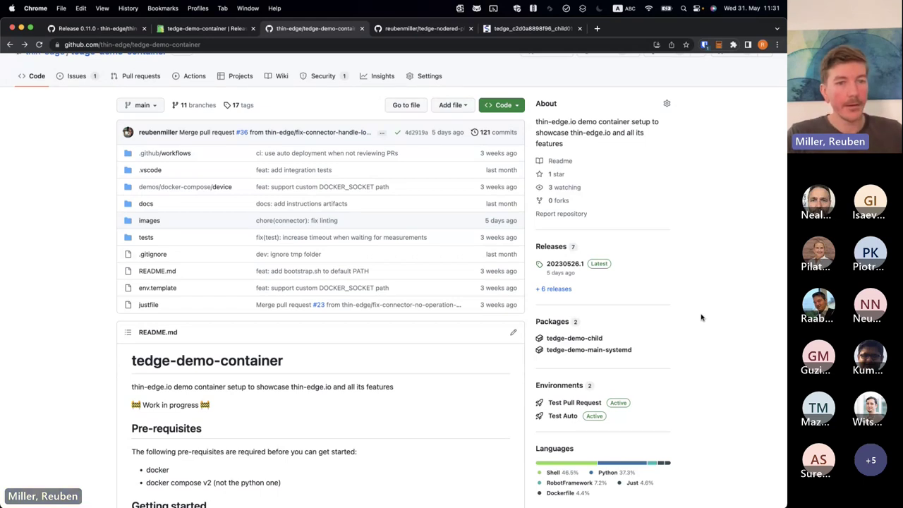
scroll(260, 418, down, 3)
scroll(260, 419, down, 4)
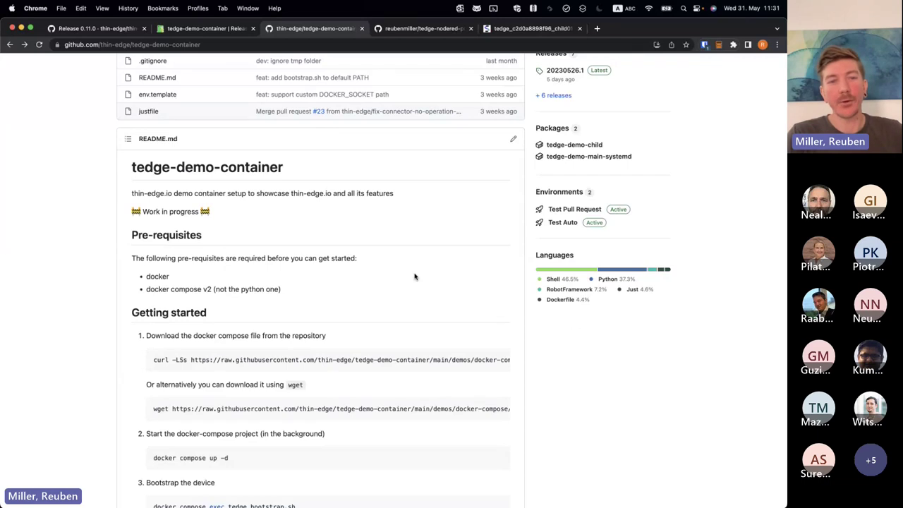
scroll(256, 227, up, 8)
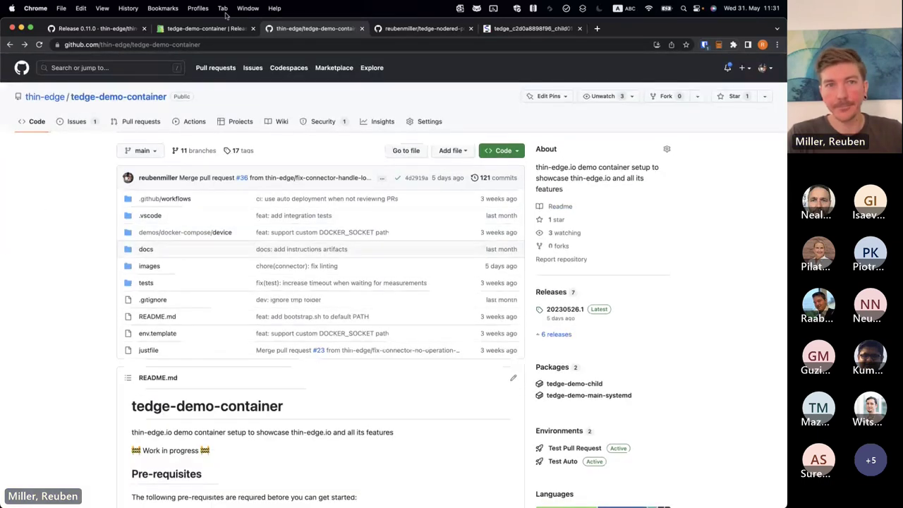
- Go from the tedge-demo-container docs page to the 0.11.0 Refactoring page
click(203, 29)
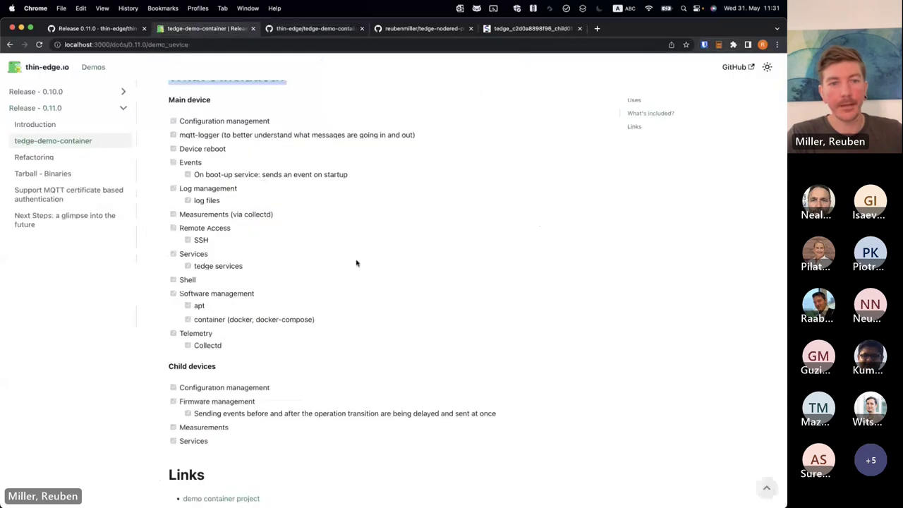
scroll(272, 209, up, 3)
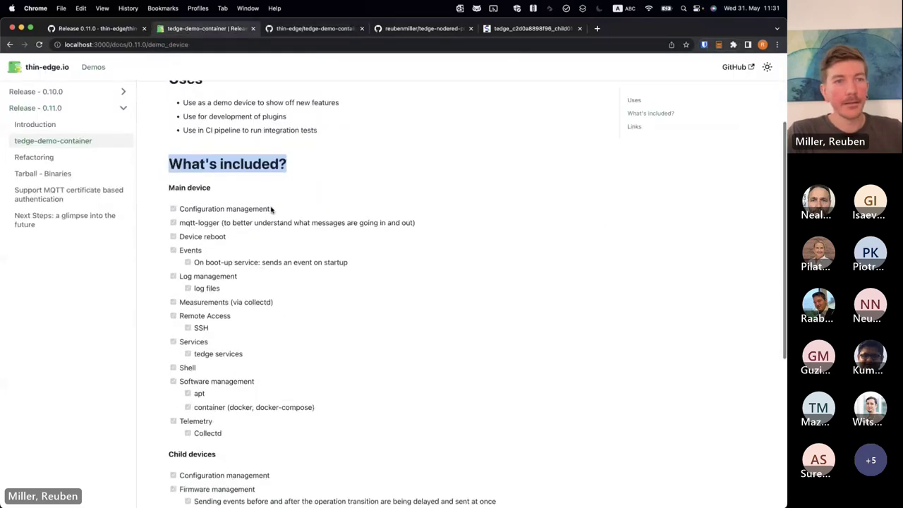
click(72, 157)
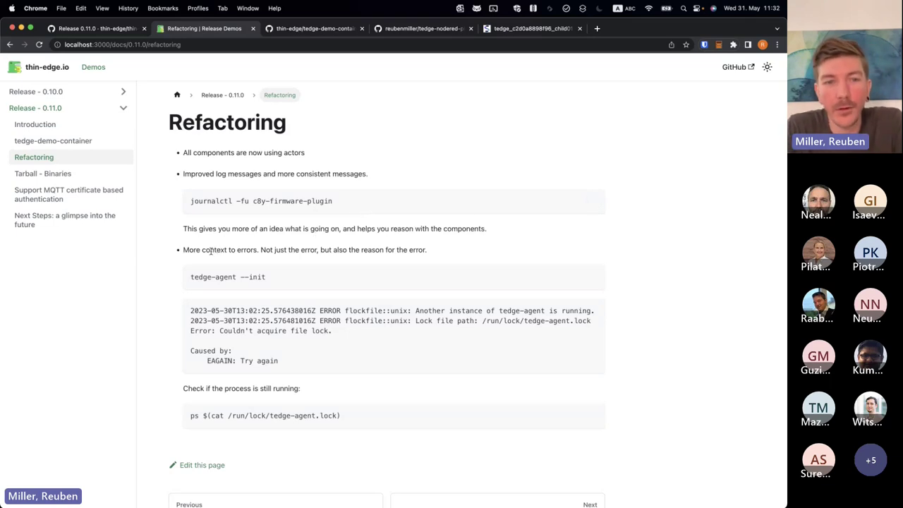
- Highlight the sentence about more context to errors, then go to the 0.11.0 Tarball - Binaries page
drag(209, 250, 329, 250)
click(387, 253)
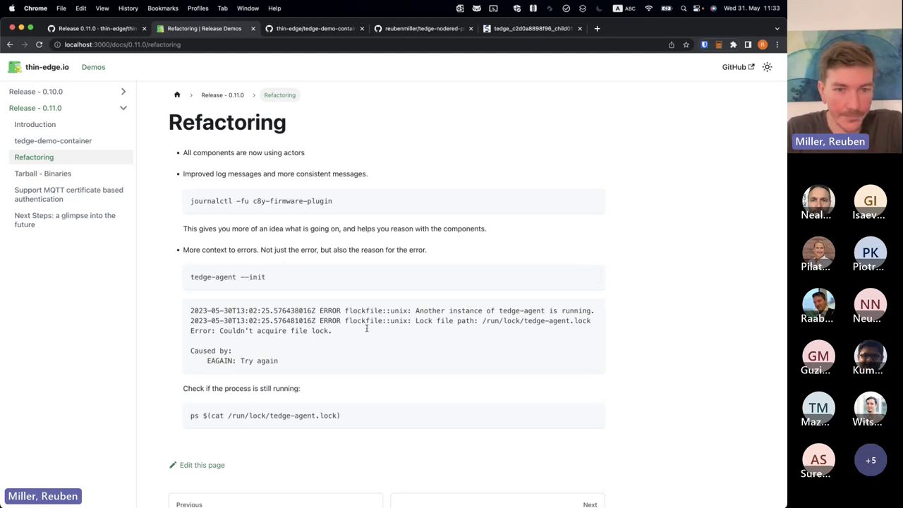
scroll(395, 376, down, 5)
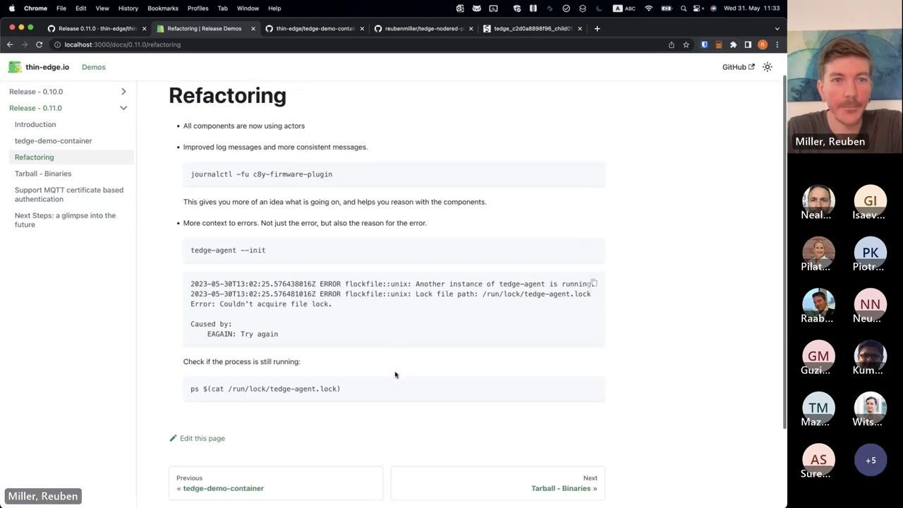
scroll(256, 221, up, 3)
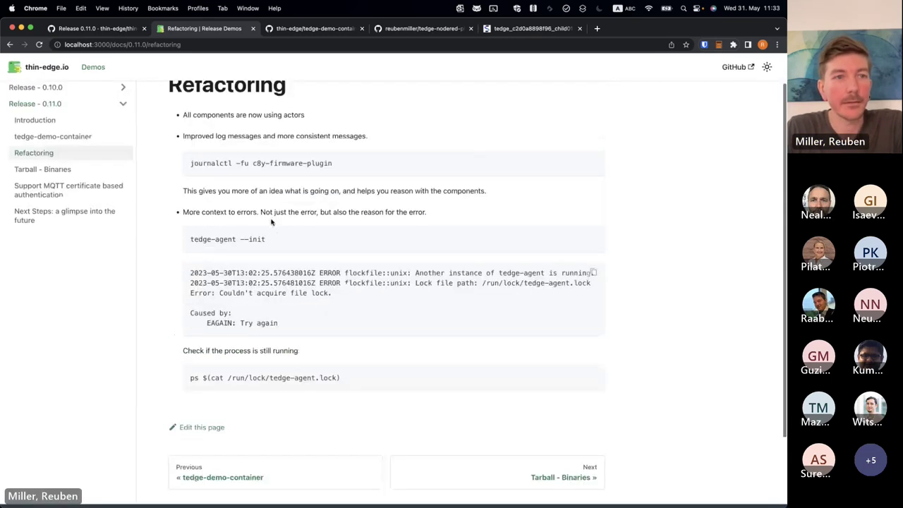
click(51, 166)
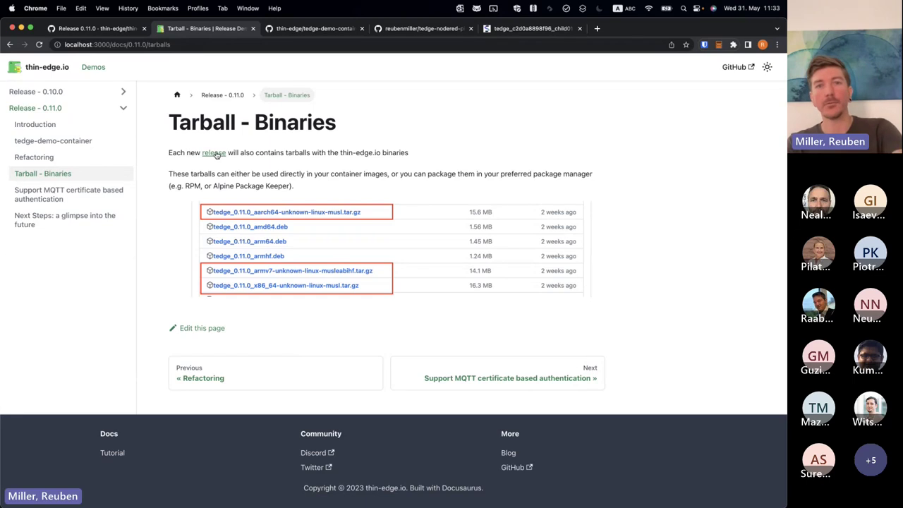
- Open the linked 0.11.0 GitHub release in a new tab and show all 38 assets
super+click(214, 153)
click(310, 28)
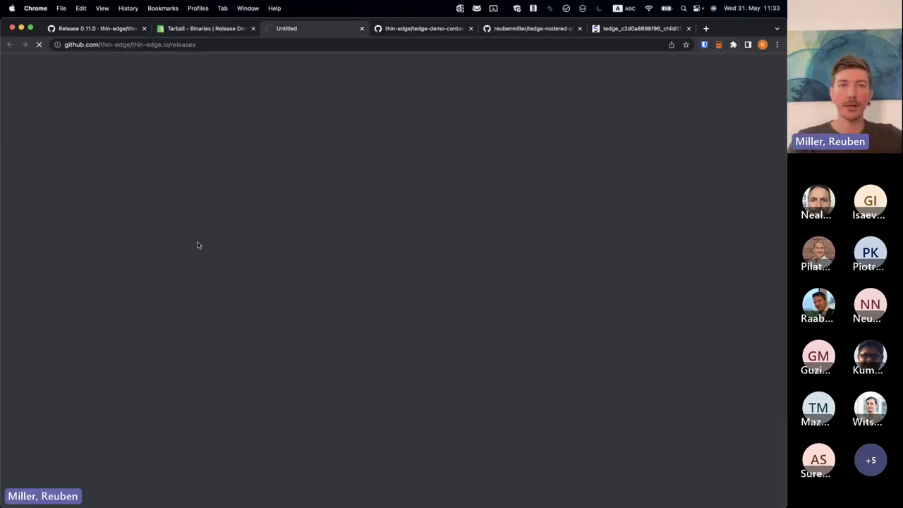
scroll(258, 423, down, 15)
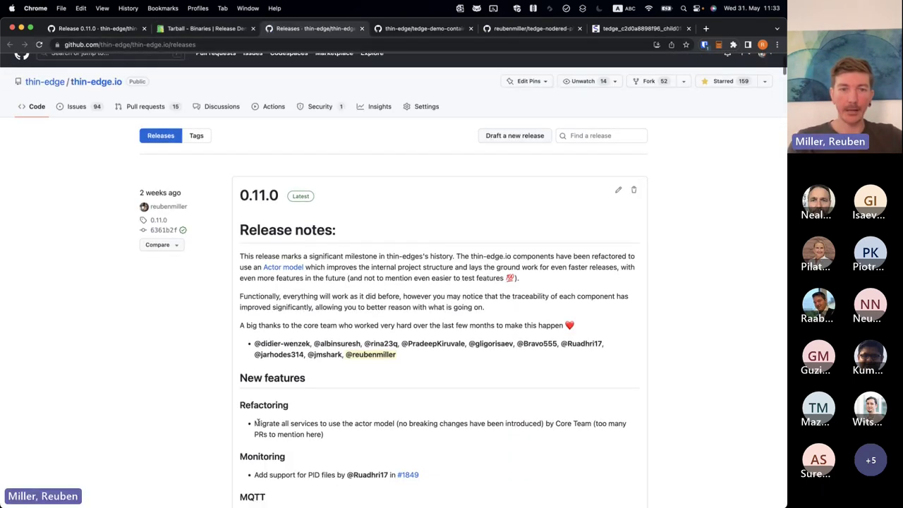
scroll(258, 423, down, 10)
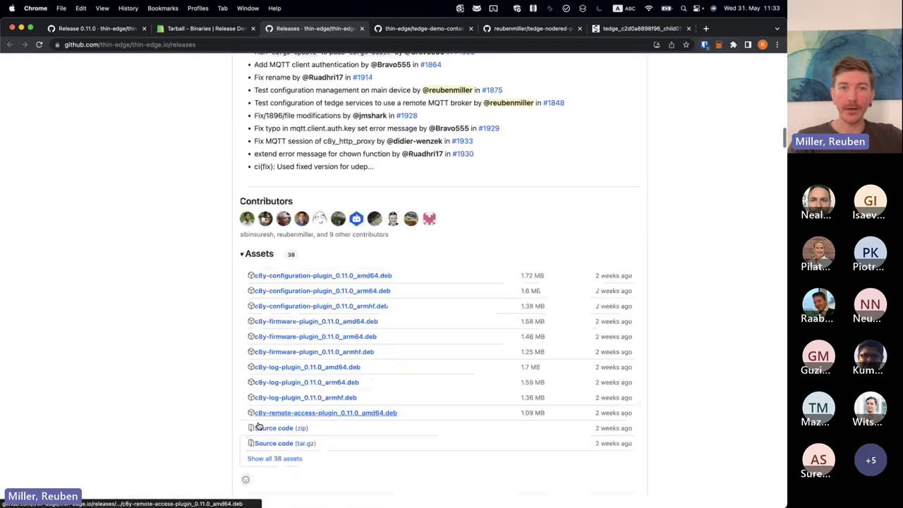
click(274, 458)
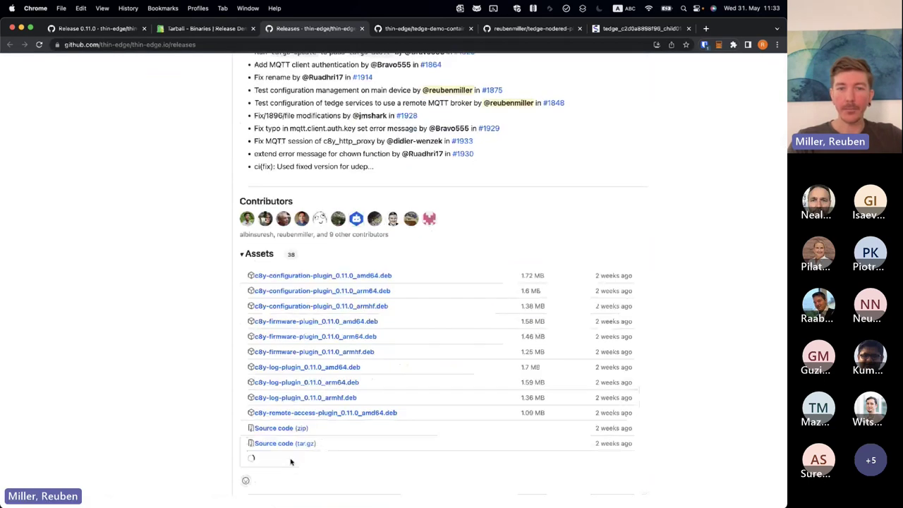
scroll(526, 312, down, 8)
scroll(528, 310, up, 2)
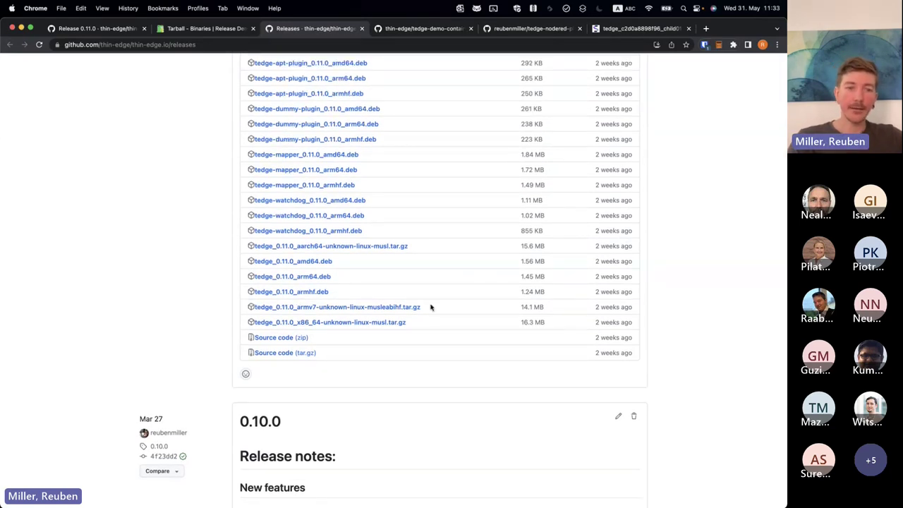
drag(430, 307, 389, 307)
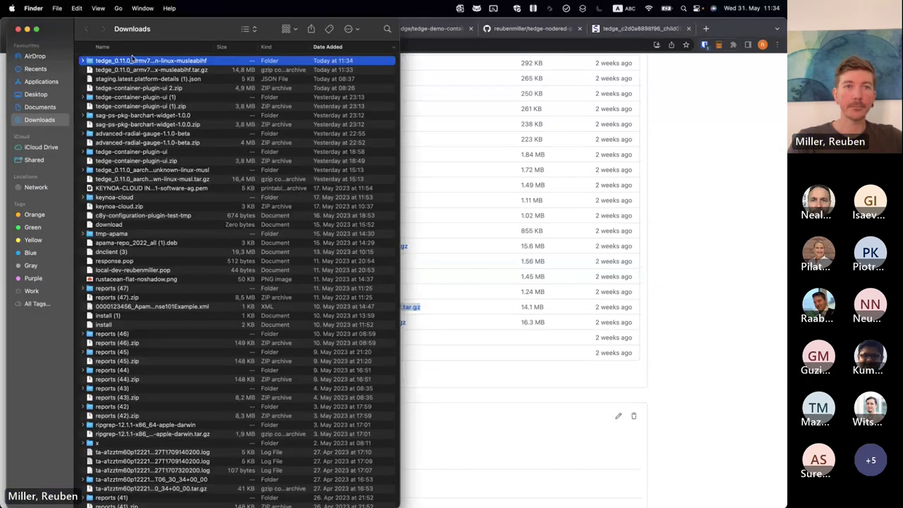
- Open the extracted armv7 tedge folder, point out c8y-firmware-plugin, then return to the GitHub release page
double_click(133, 60)
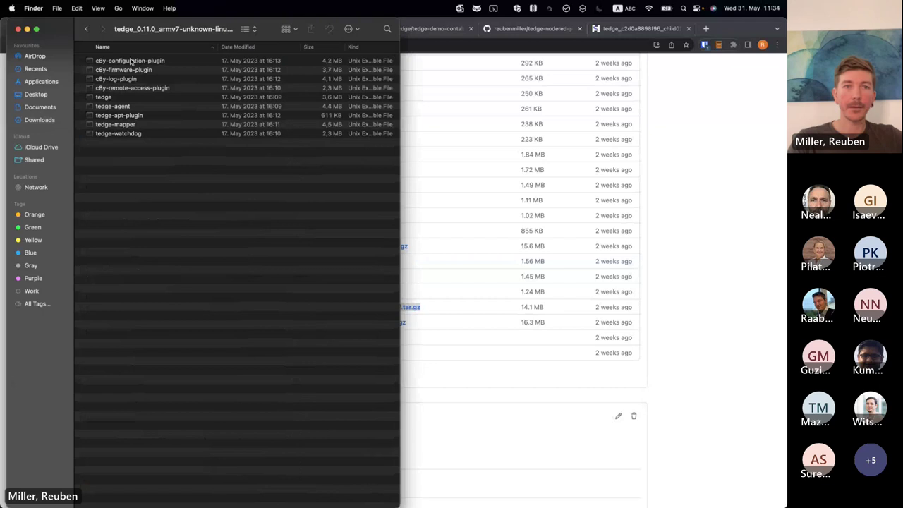
click(173, 69)
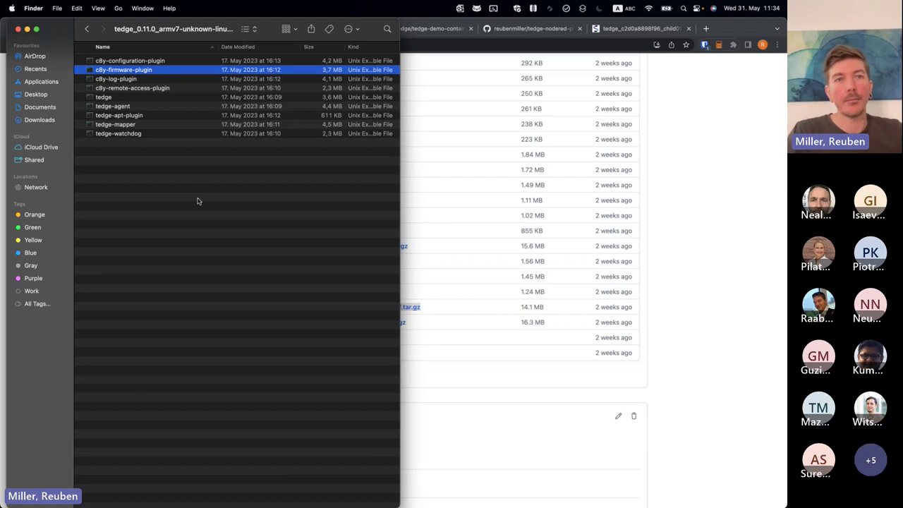
click(206, 225)
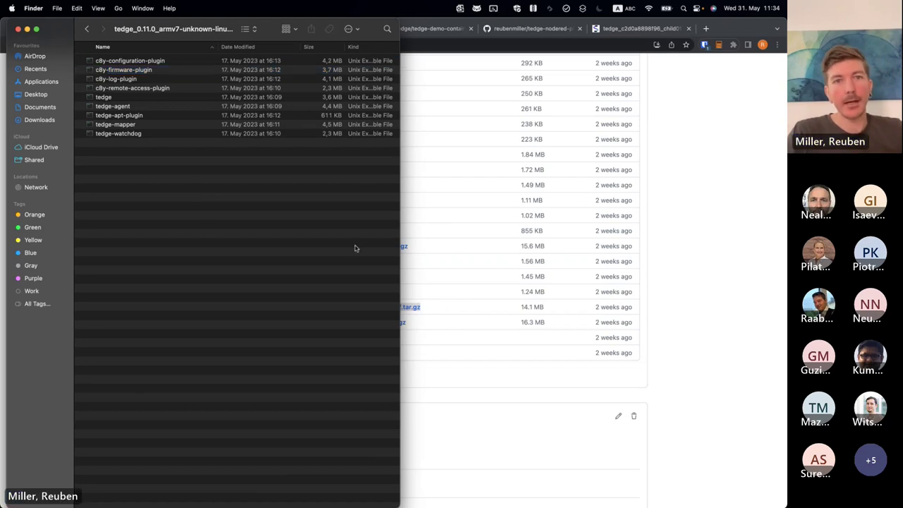
click(703, 250)
scroll(515, 280, up, 10)
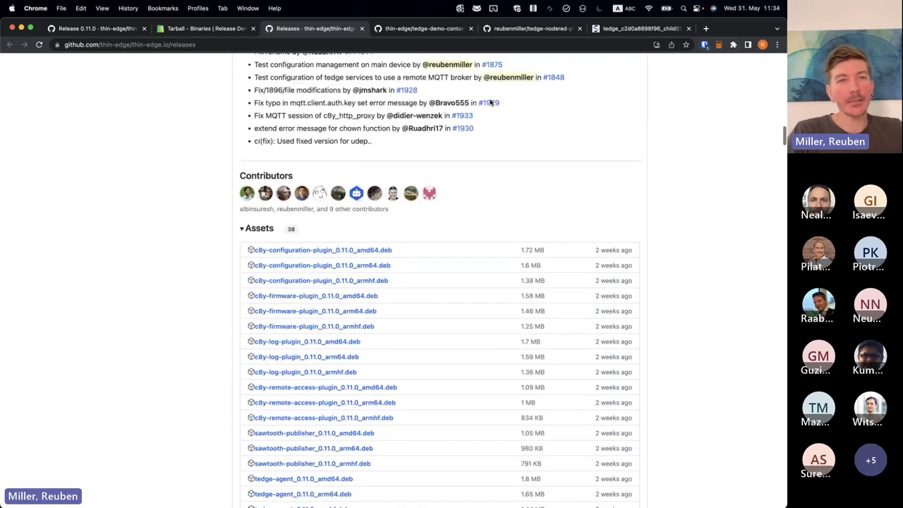
- Go back to the Tarball - Binaries docs tab
click(205, 28)
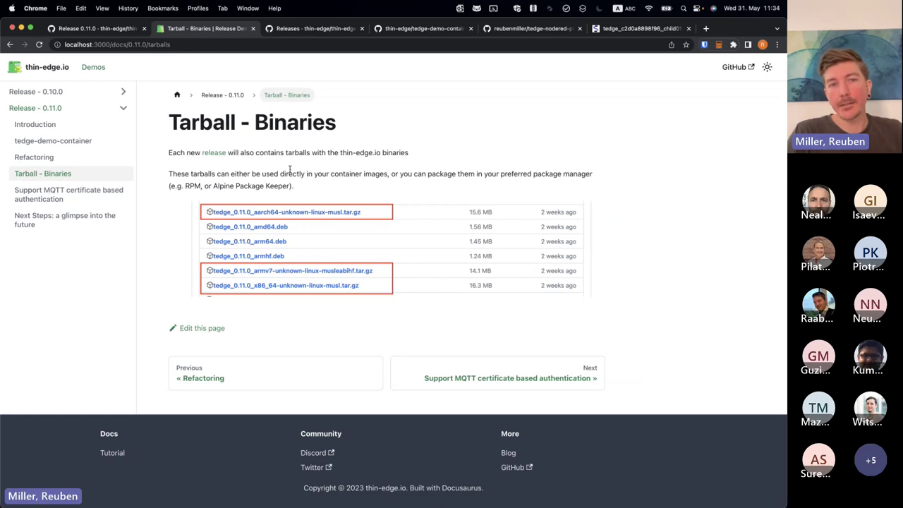
drag(194, 183, 279, 185)
click(302, 185)
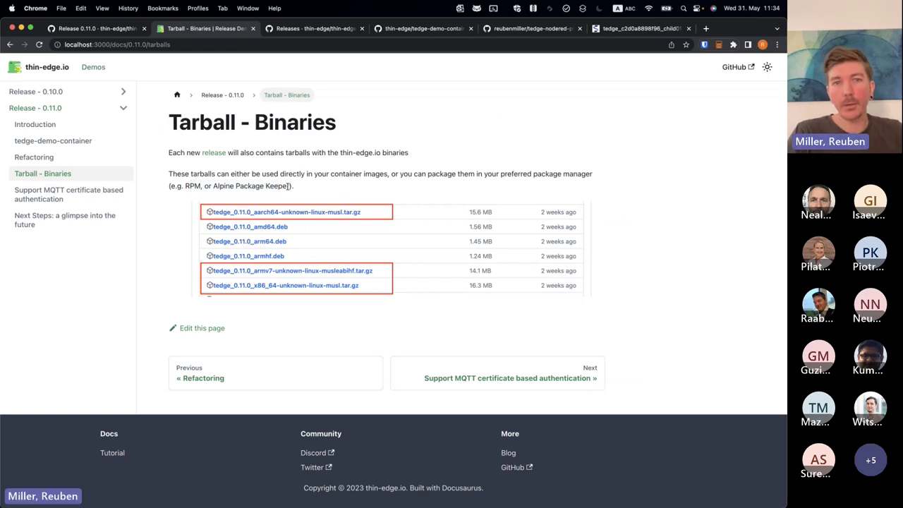
drag(290, 185, 189, 183)
click(243, 173)
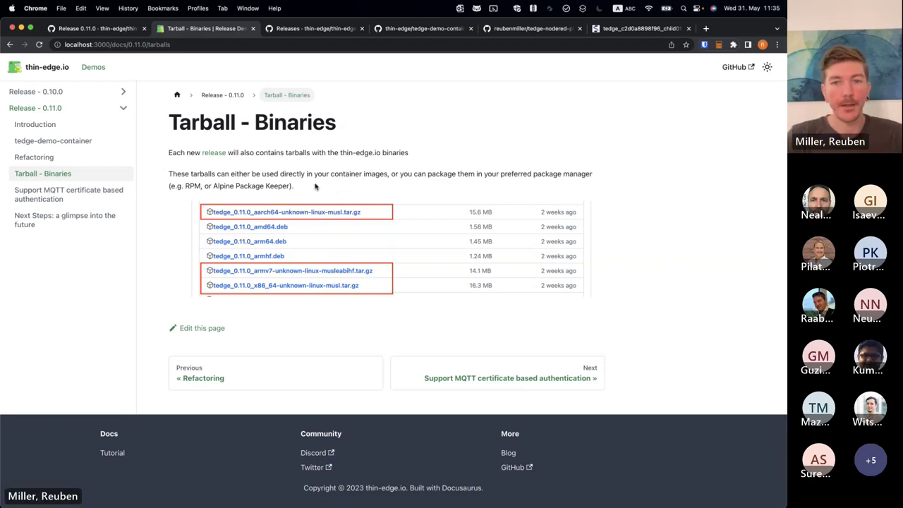
- Open the Support MQTT certificate based authentication page and highlight 'Authentication' in its first bullet
click(523, 379)
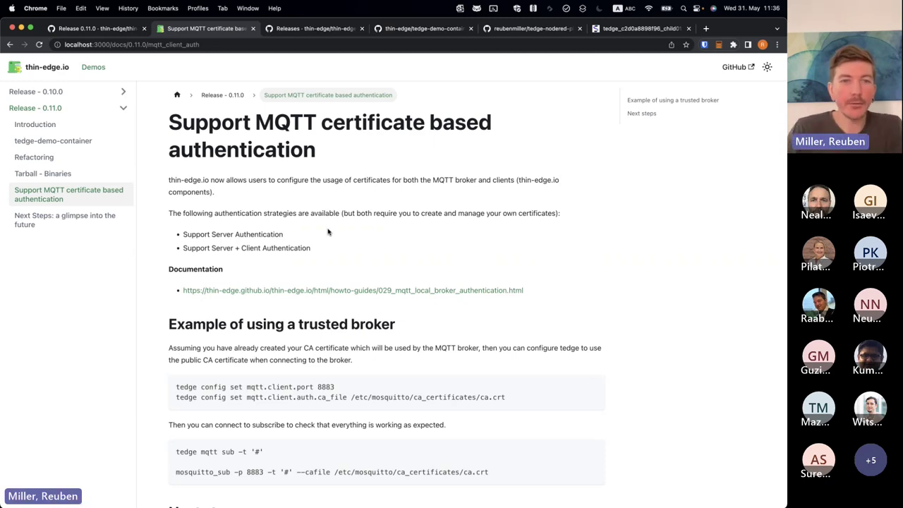
double_click(252, 235)
click(317, 230)
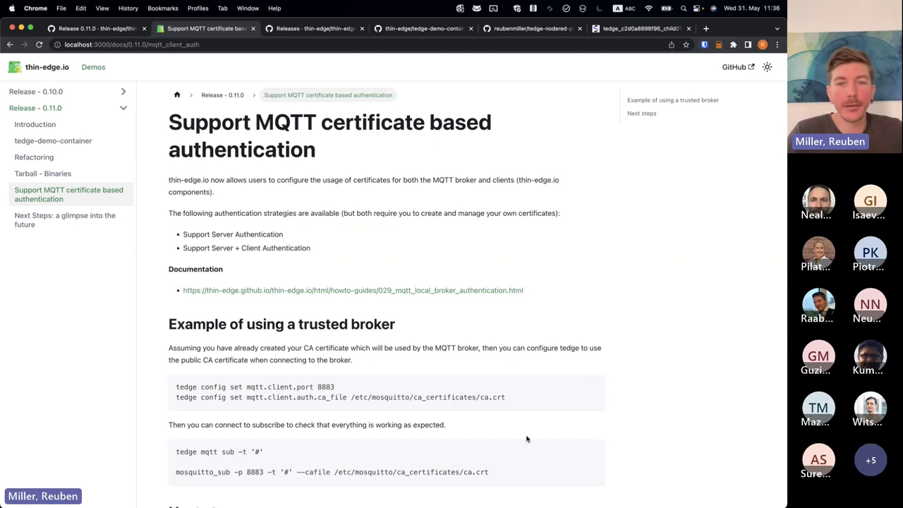
- Highlight the /etc/mosquitto/ca_certificates/ca.crt path, then the Support Server + Client Authentication strategy
drag(512, 388, 478, 397)
double_click(482, 397)
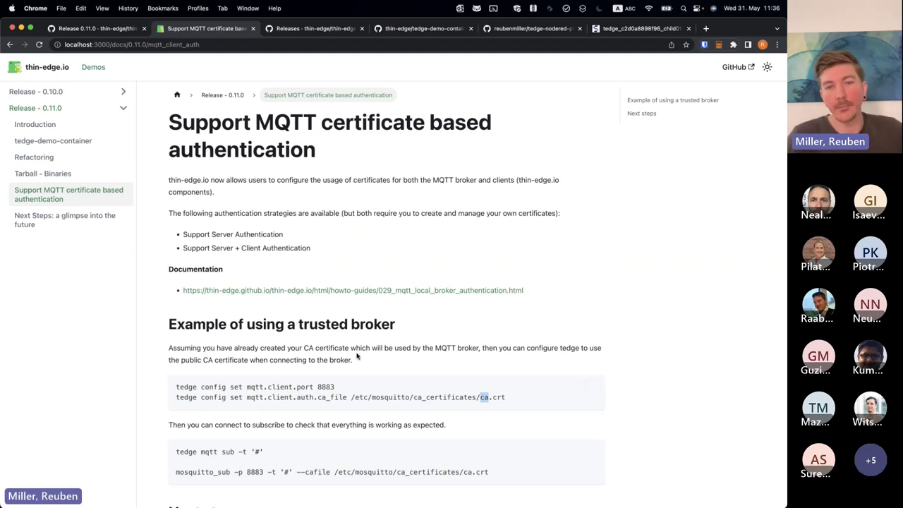
scroll(356, 357, down, 1)
drag(505, 367, 413, 369)
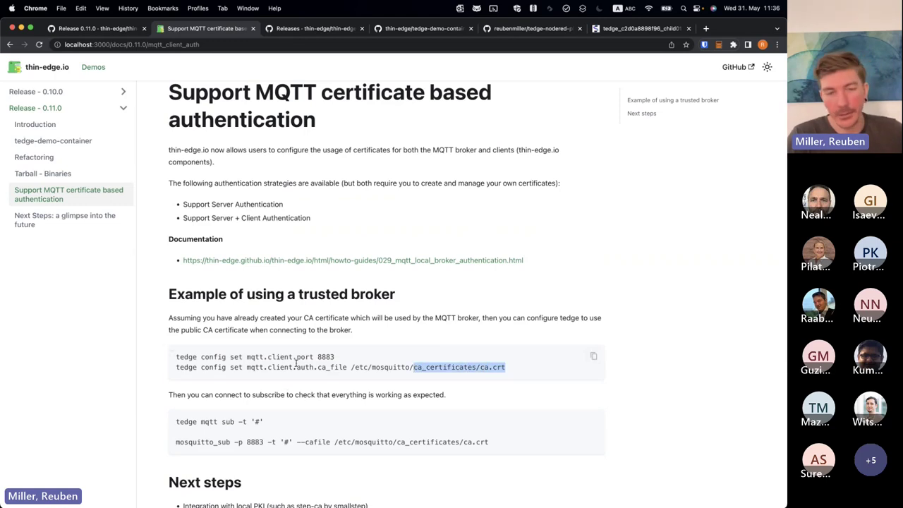
scroll(295, 360, down, 1)
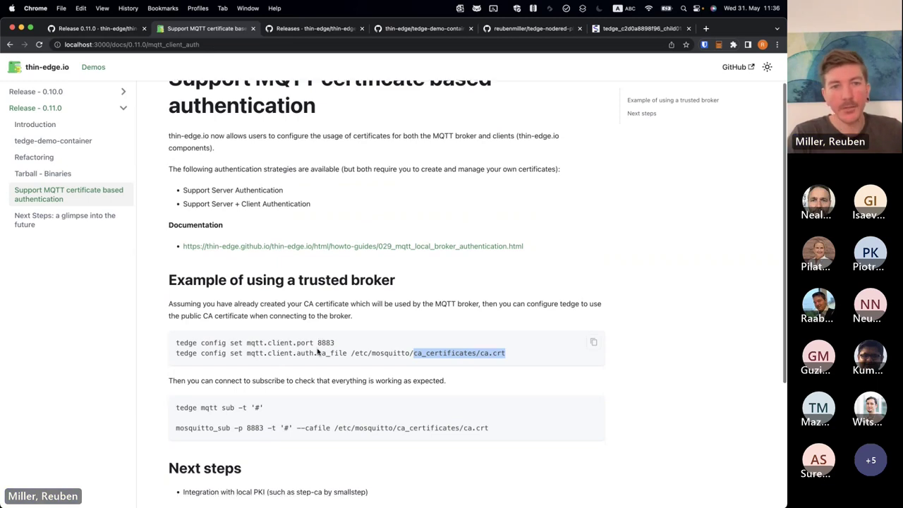
drag(522, 351, 340, 356)
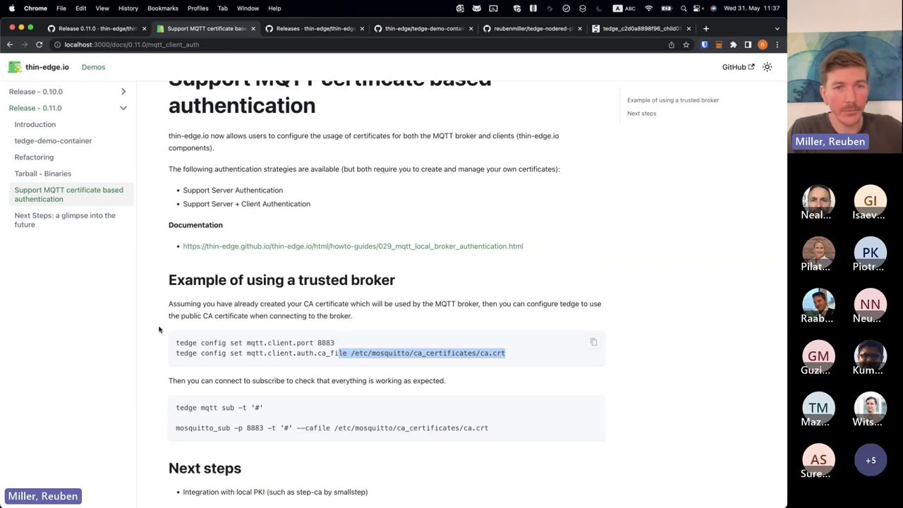
click(375, 337)
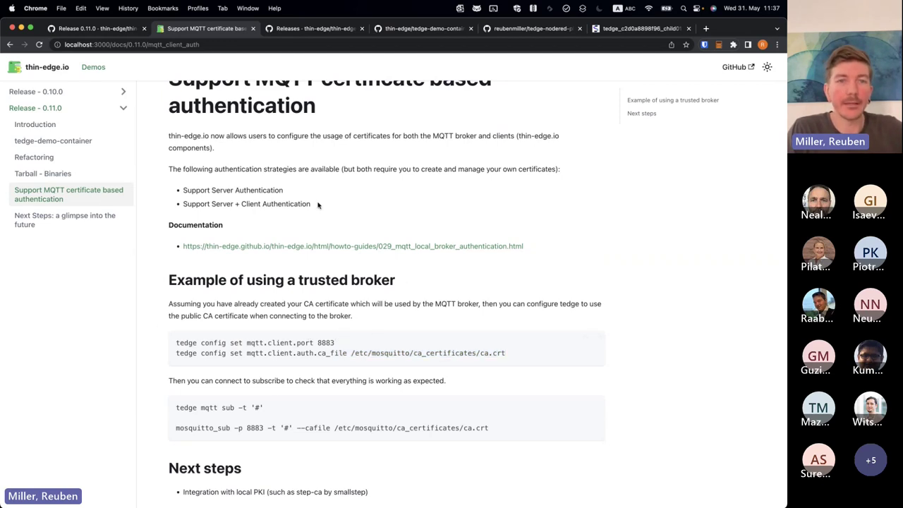
drag(319, 205, 177, 210)
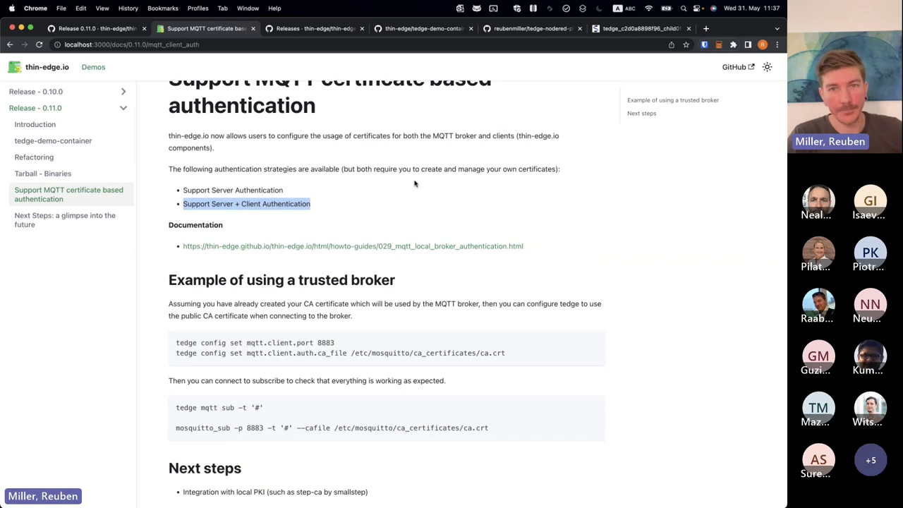
- Open the local-broker MQTT authentication guide in a new tab and jump to Generating certificates
super+click(432, 248)
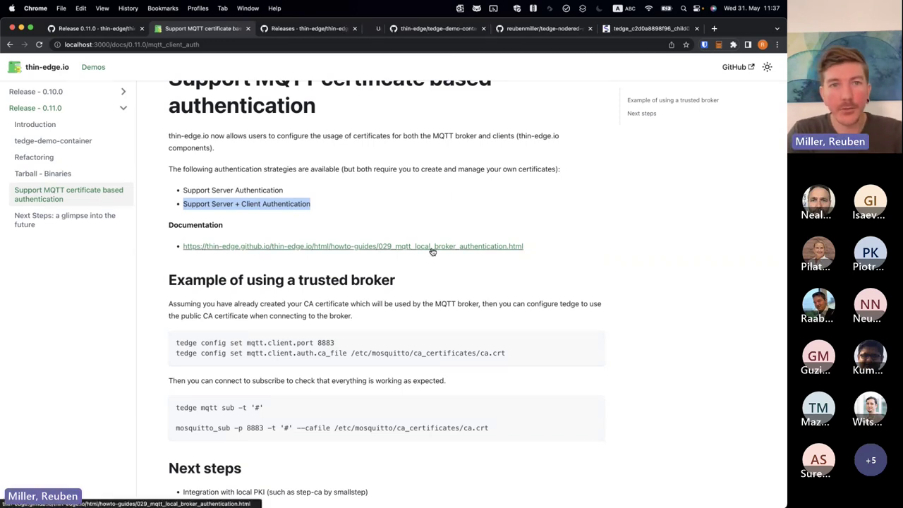
click(395, 30)
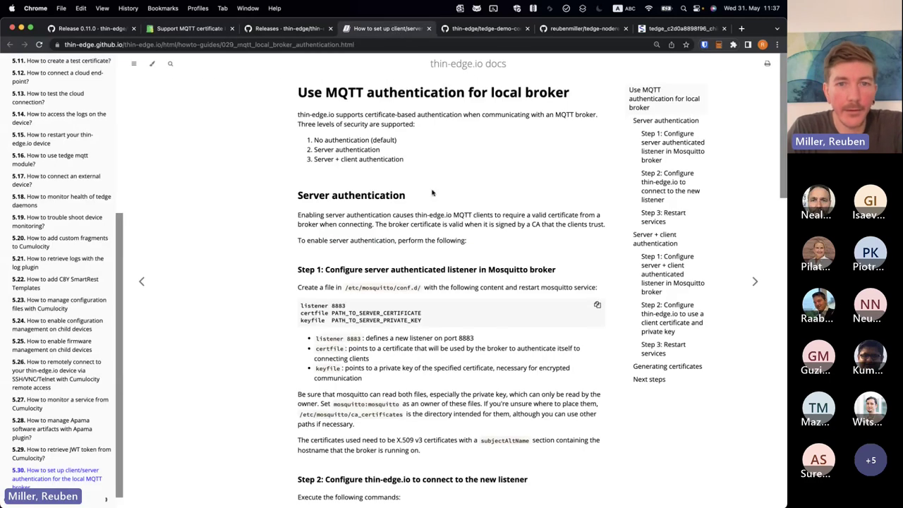
scroll(430, 192, down, 3)
scroll(431, 193, up, 3)
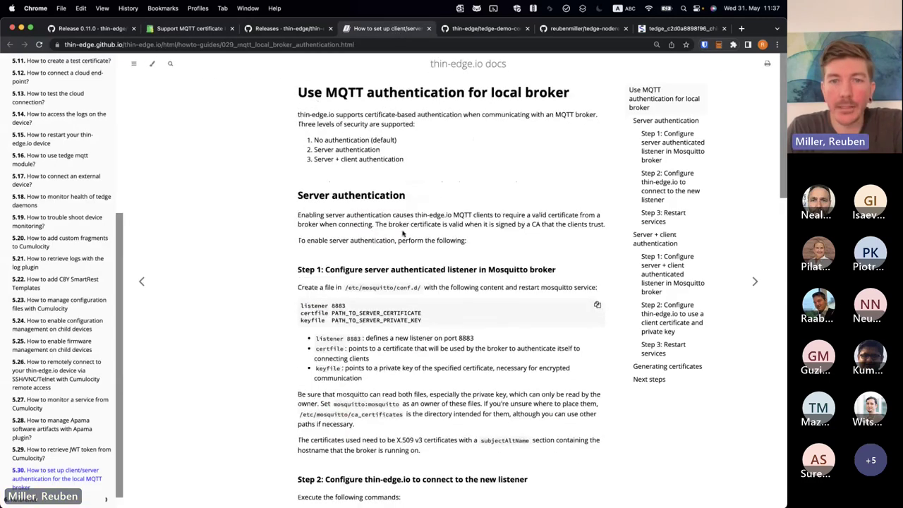
scroll(403, 233, down, 3)
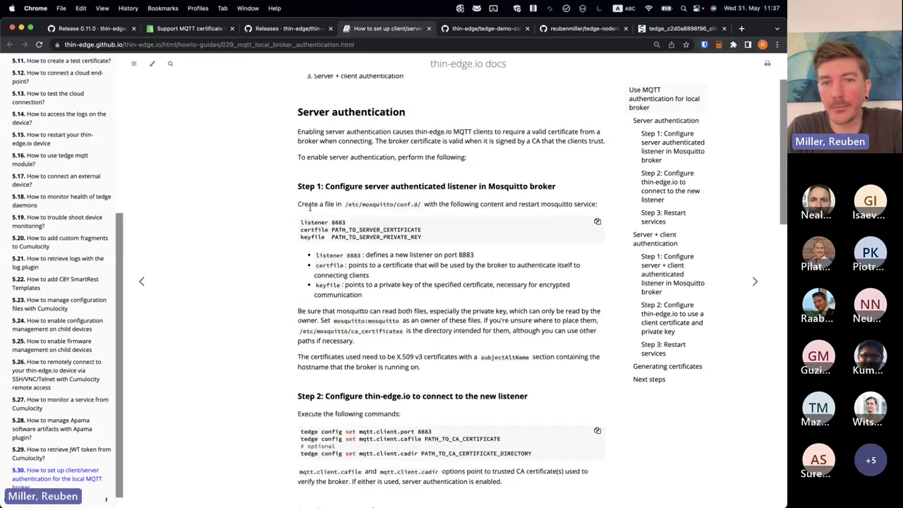
drag(309, 206, 341, 205)
scroll(423, 283, down, 8)
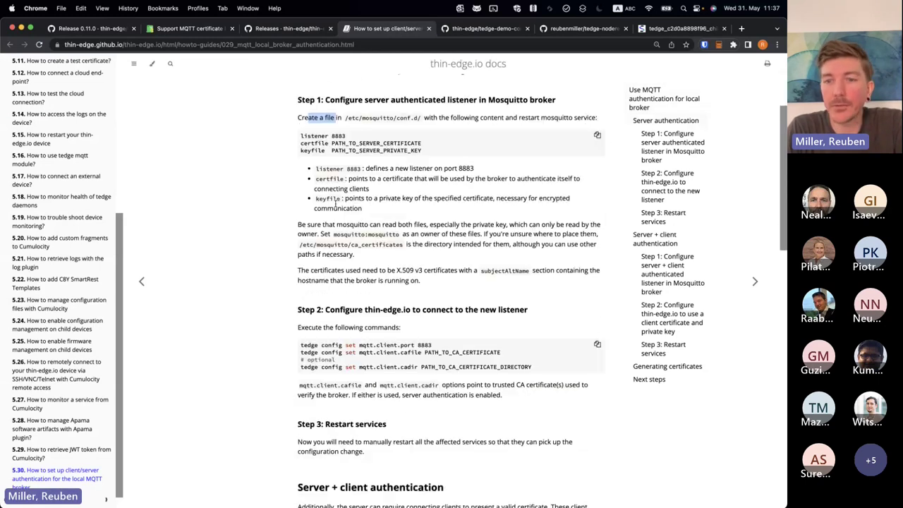
click(667, 366)
scroll(493, 218, up, 1)
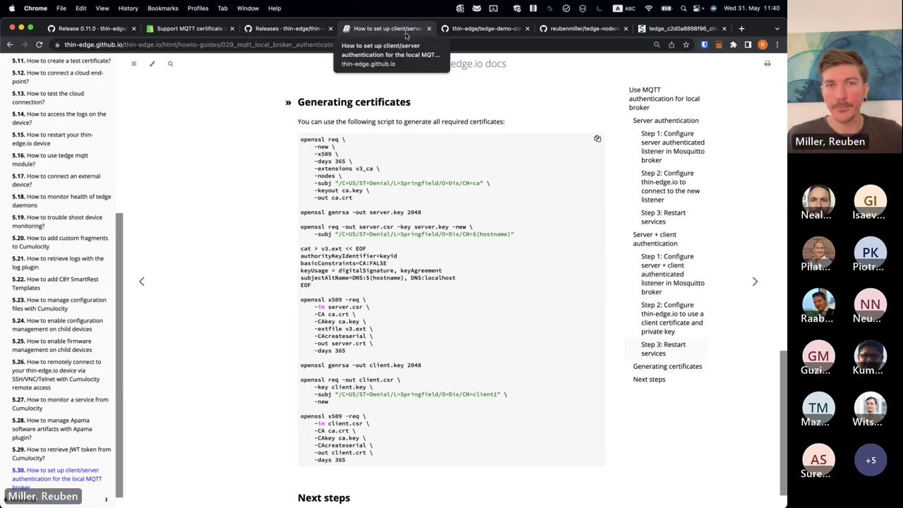
- Go to the 0.11.0 Next Steps page and highlight the five currently running services
click(194, 30)
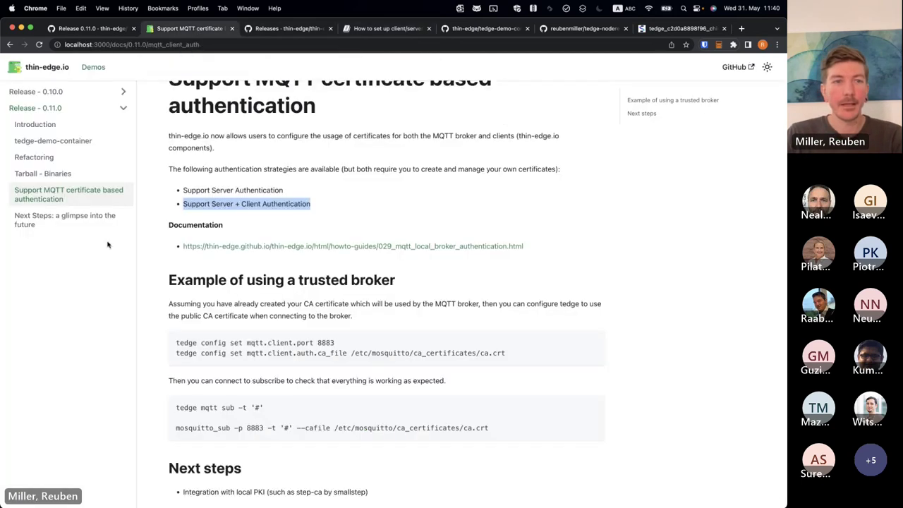
click(89, 221)
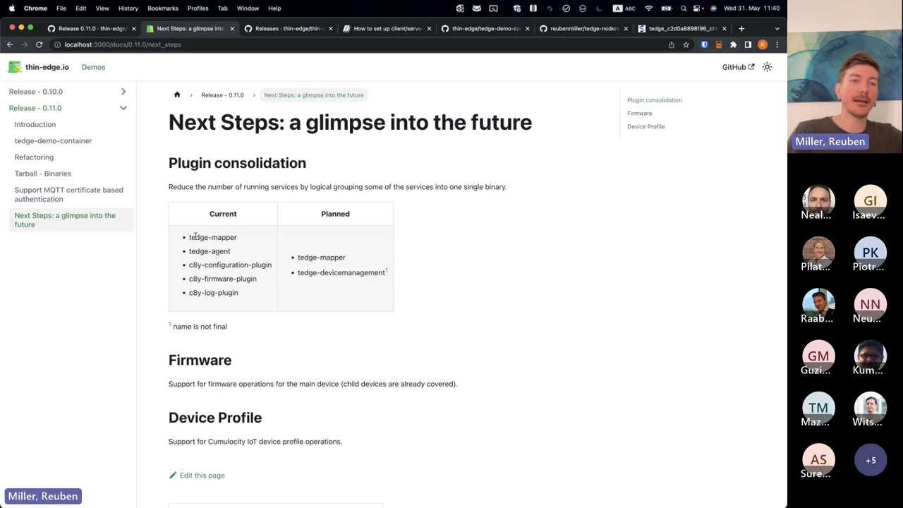
drag(187, 237, 252, 300)
click(252, 300)
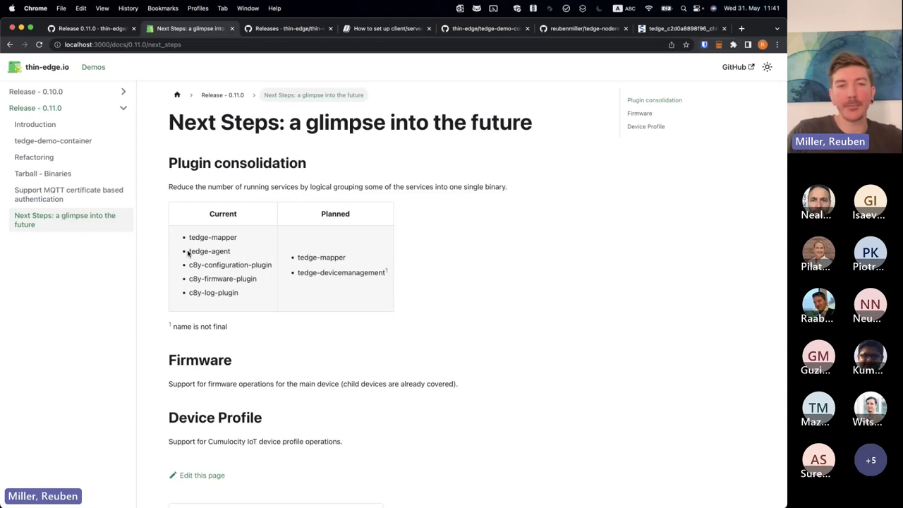
- Highlight tedge-mapper in Current and Planned columns, and the services merging into tedge-devicemanagement
drag(188, 238, 237, 237)
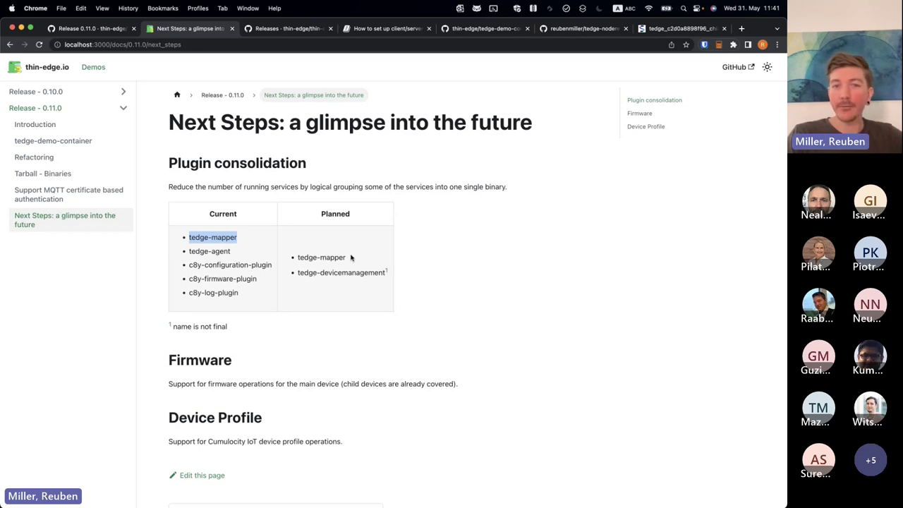
drag(351, 257, 295, 258)
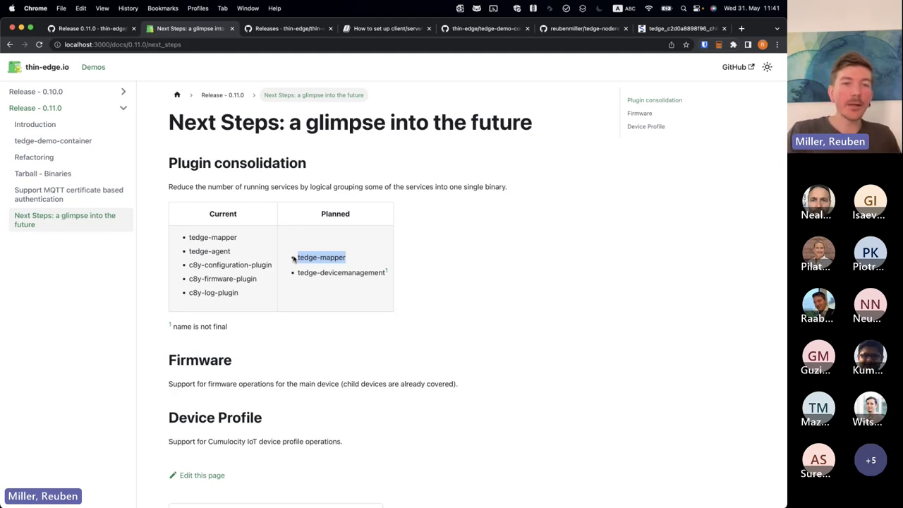
drag(193, 251, 249, 297)
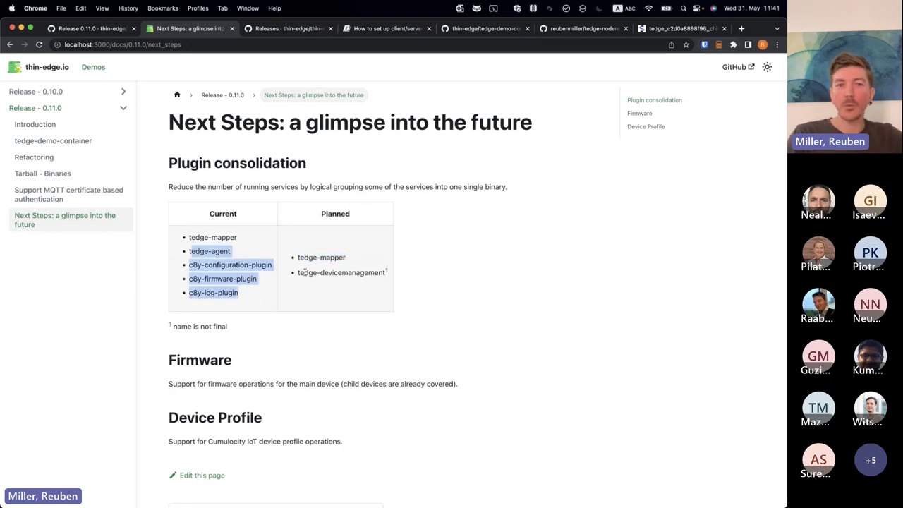
drag(304, 273, 386, 272)
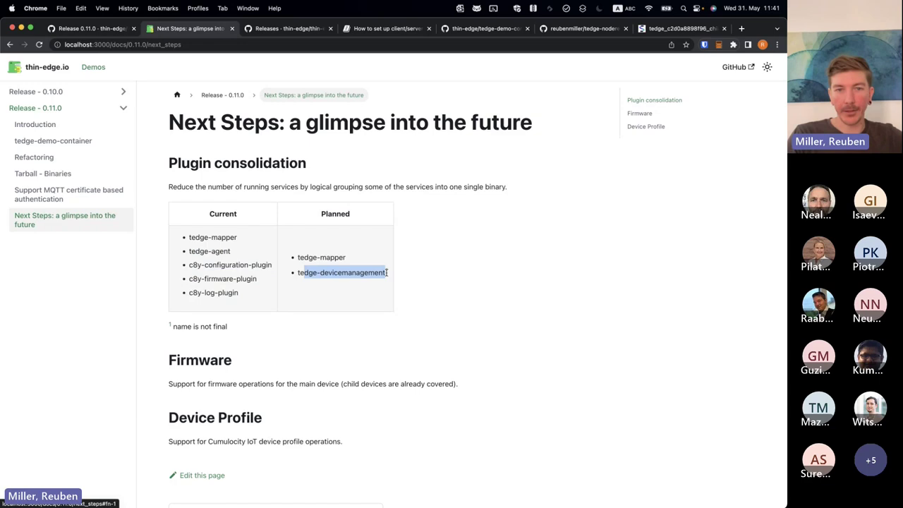
click(358, 276)
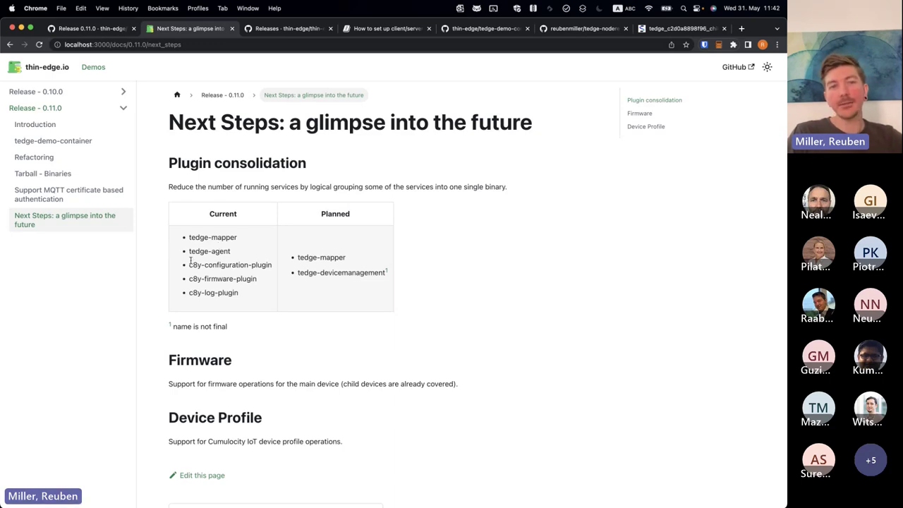
drag(190, 261, 240, 295)
click(243, 296)
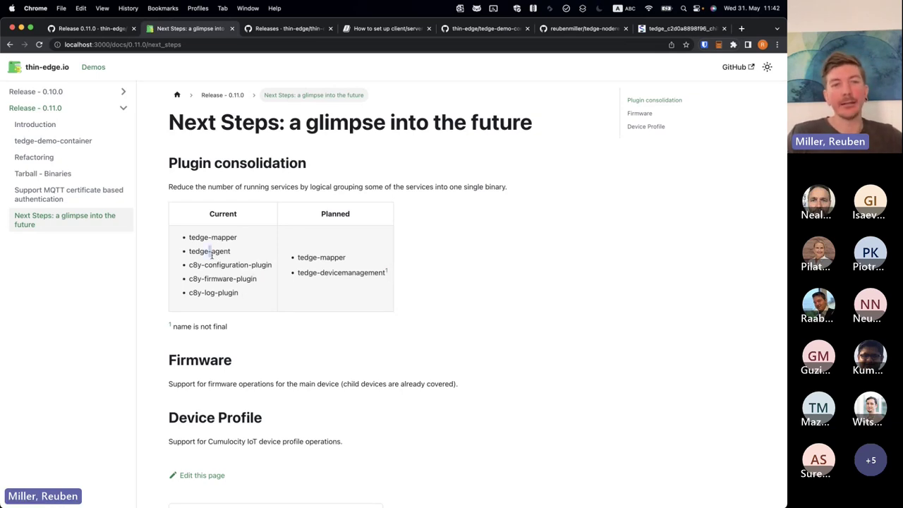
drag(208, 251, 250, 299)
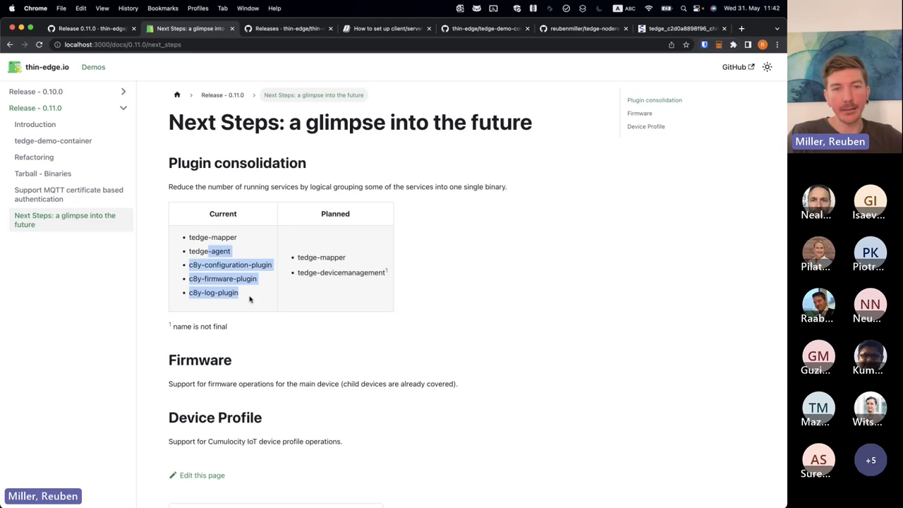
double_click(324, 274)
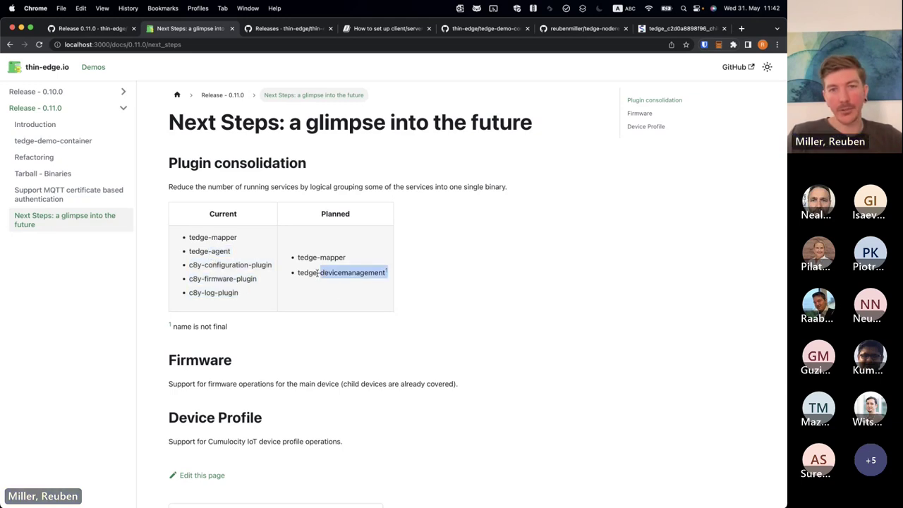
drag(321, 274, 381, 271)
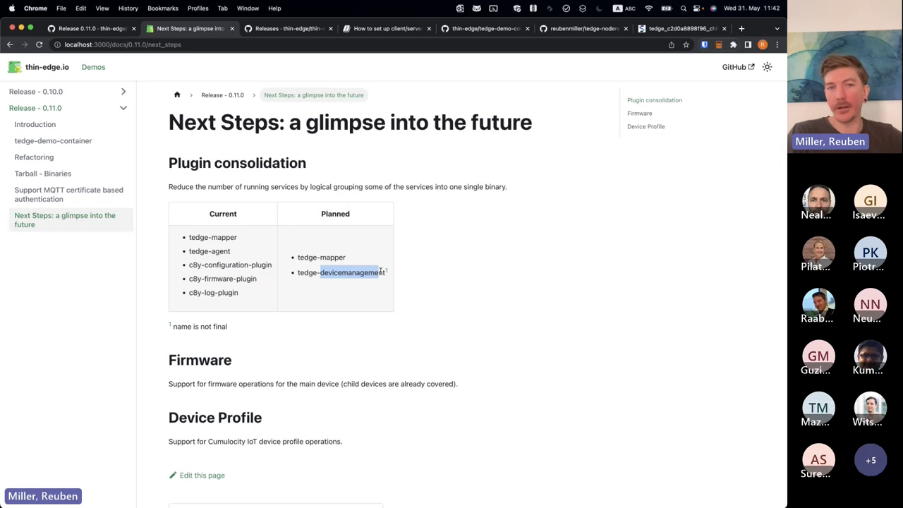
click(370, 266)
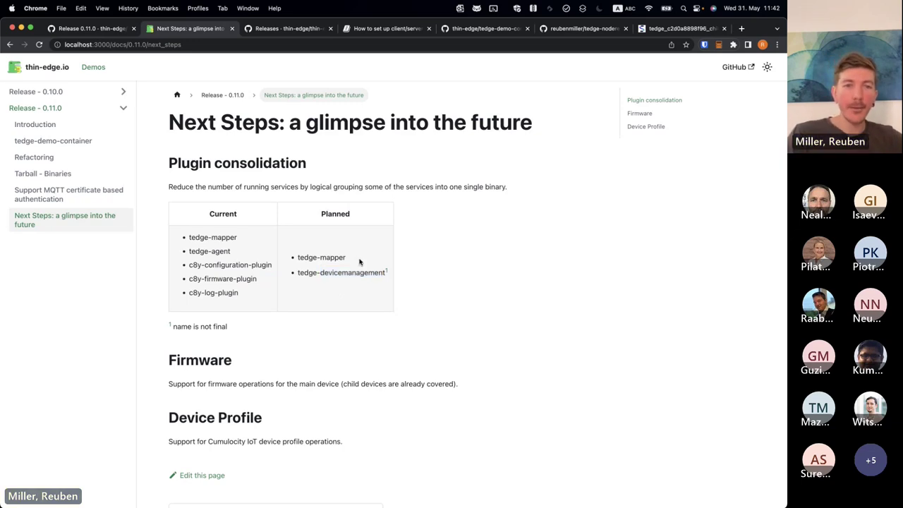
drag(200, 252, 252, 290)
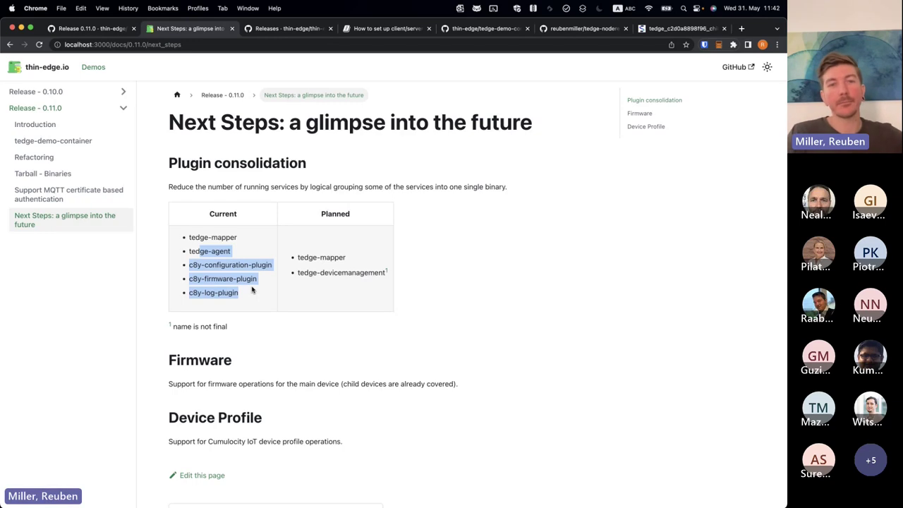
click(332, 268)
double_click(333, 271)
click(325, 258)
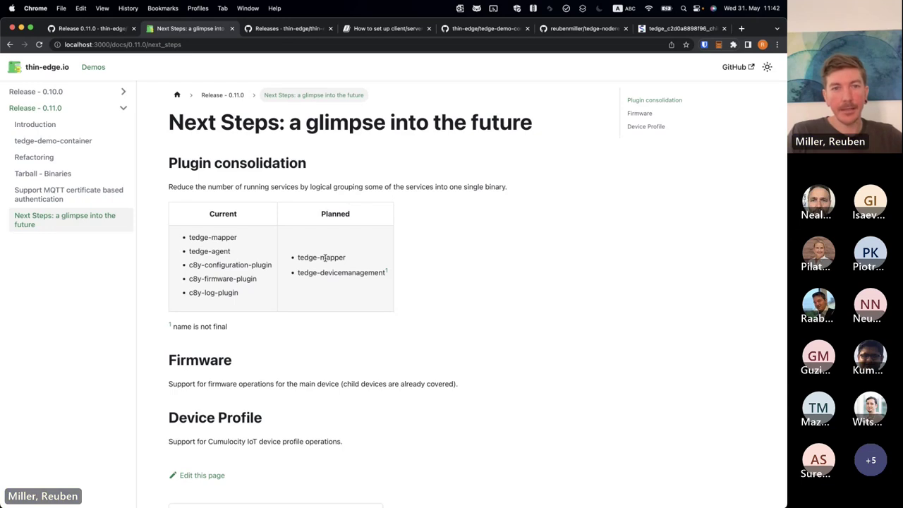
scroll(325, 256, down, 5)
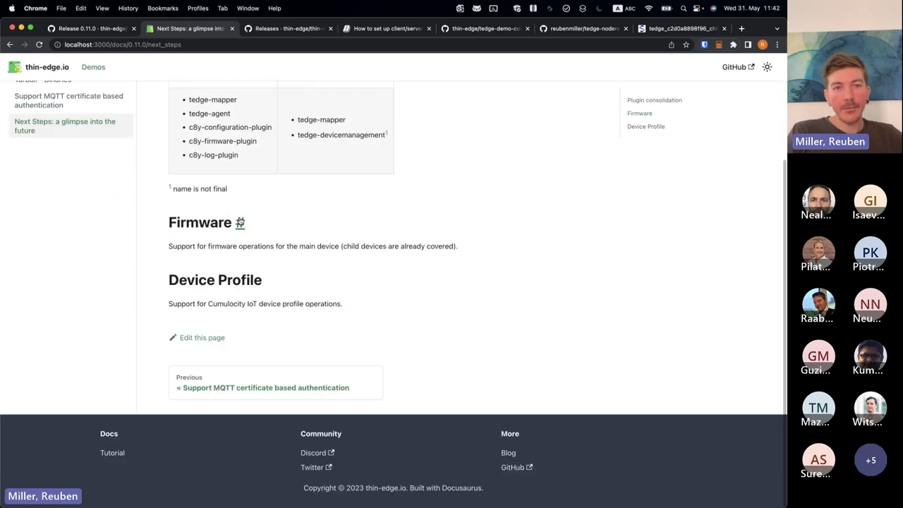
double_click(182, 222)
click(183, 222)
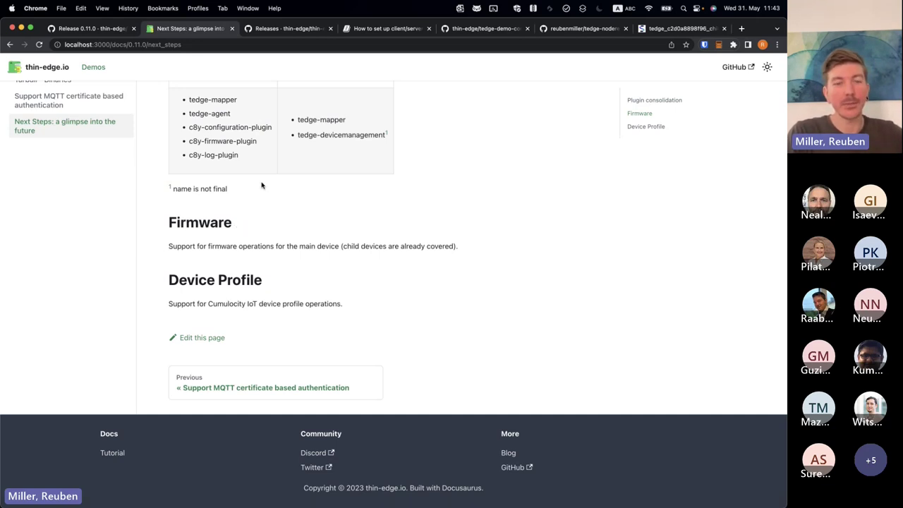
double_click(236, 220)
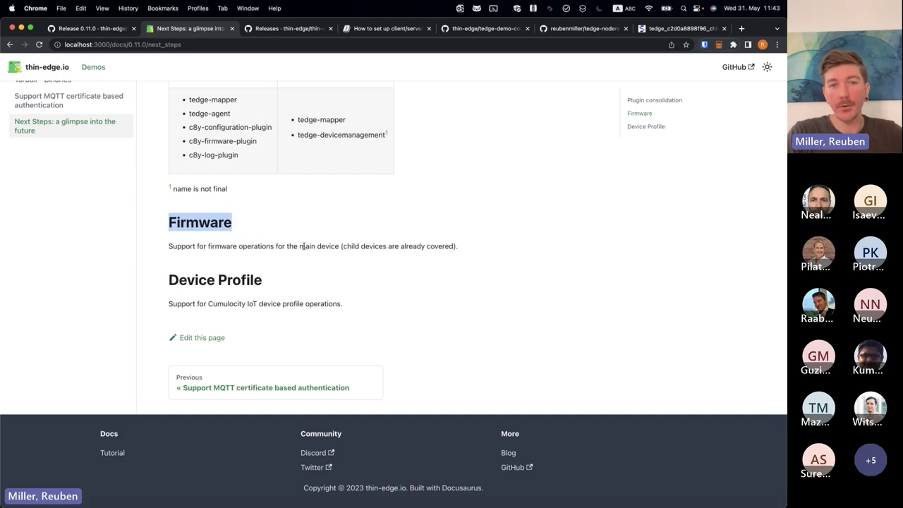
triple_click(240, 280)
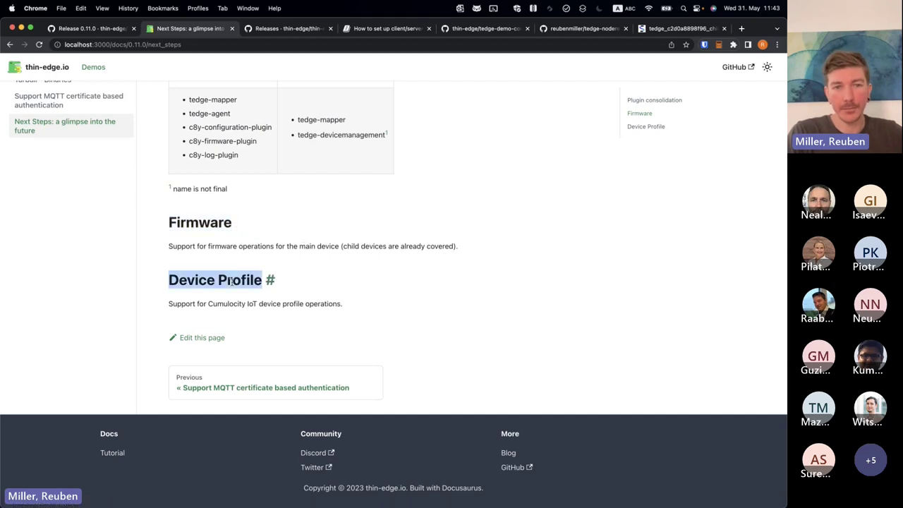
click(189, 246)
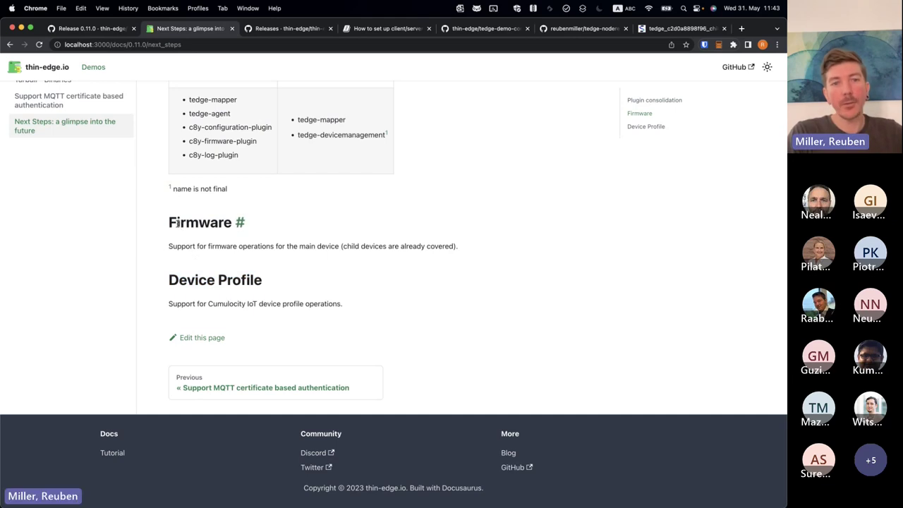
double_click(211, 223)
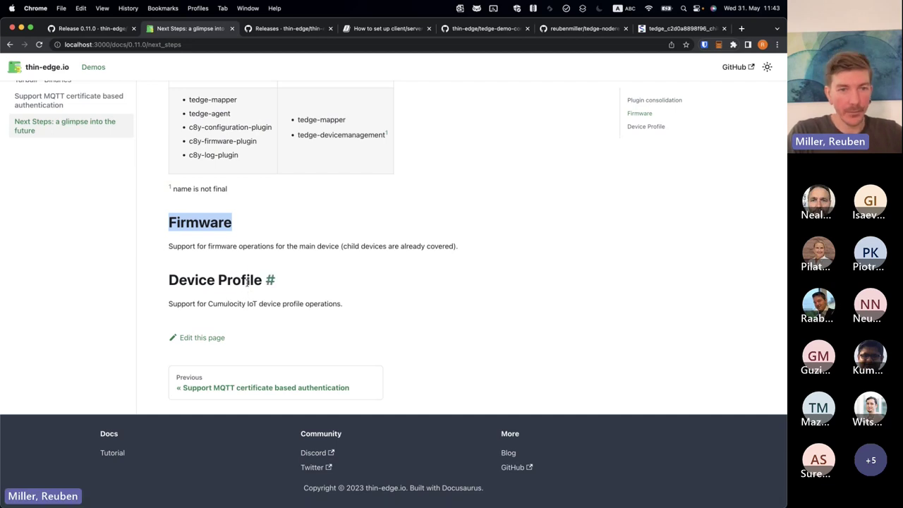
drag(245, 289, 189, 277)
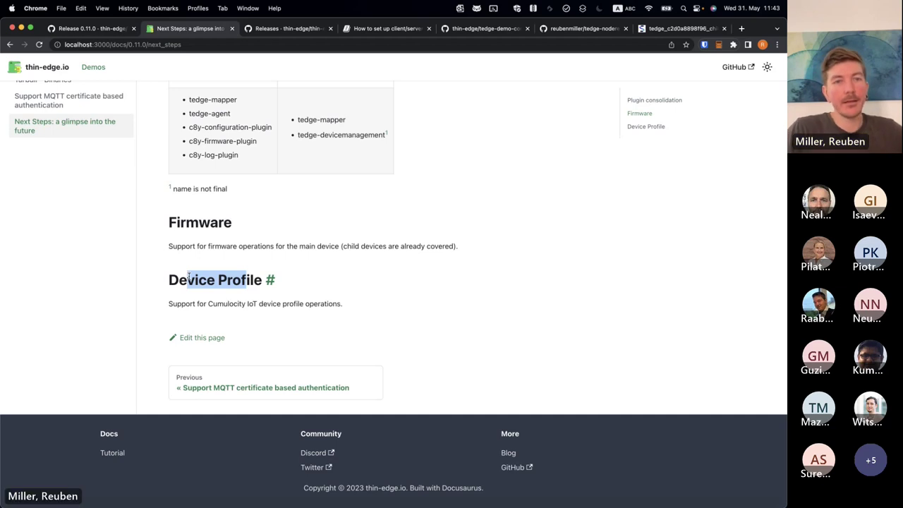
double_click(200, 222)
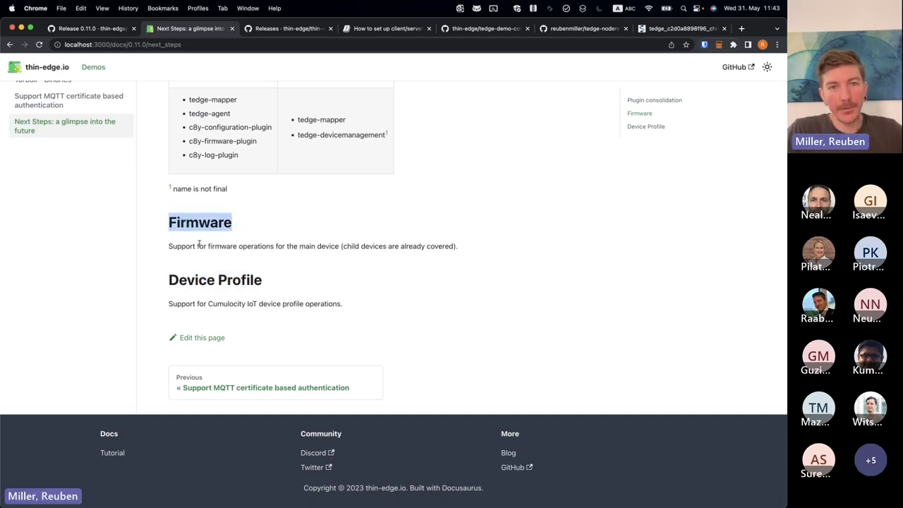
drag(360, 246, 402, 245)
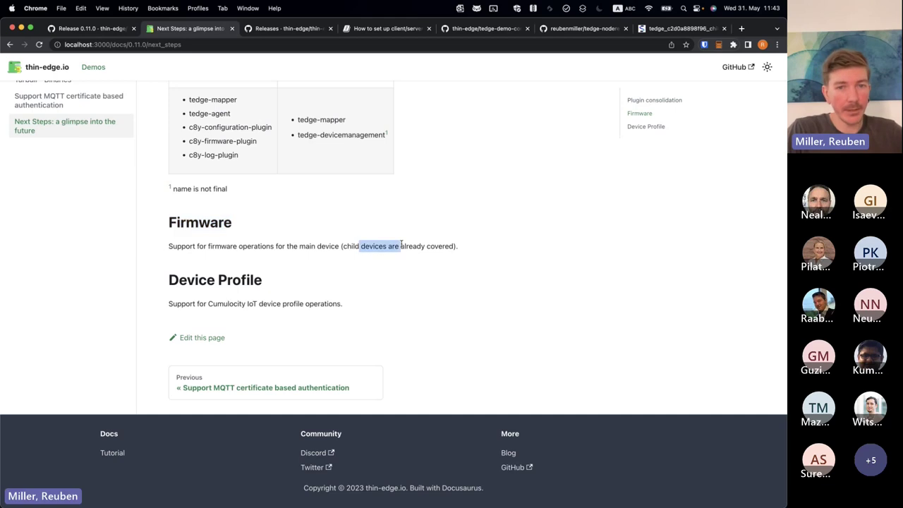
click(428, 244)
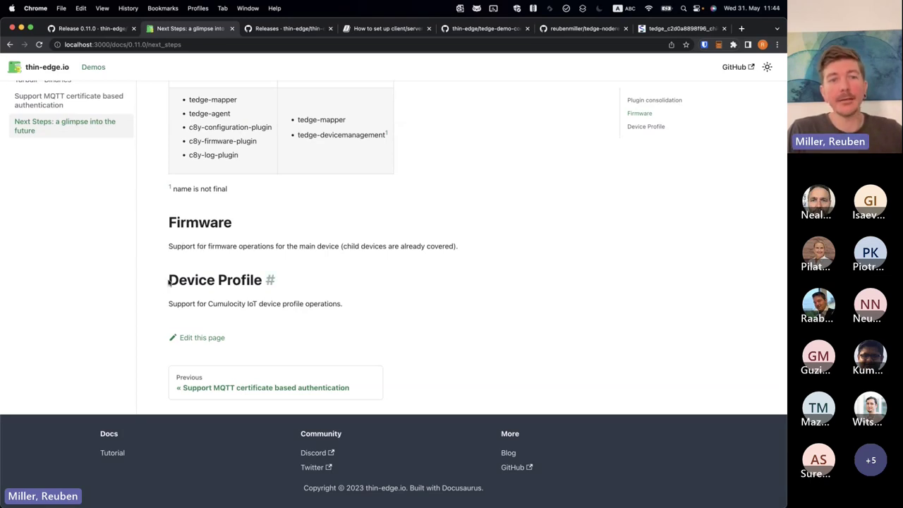
drag(167, 279, 260, 278)
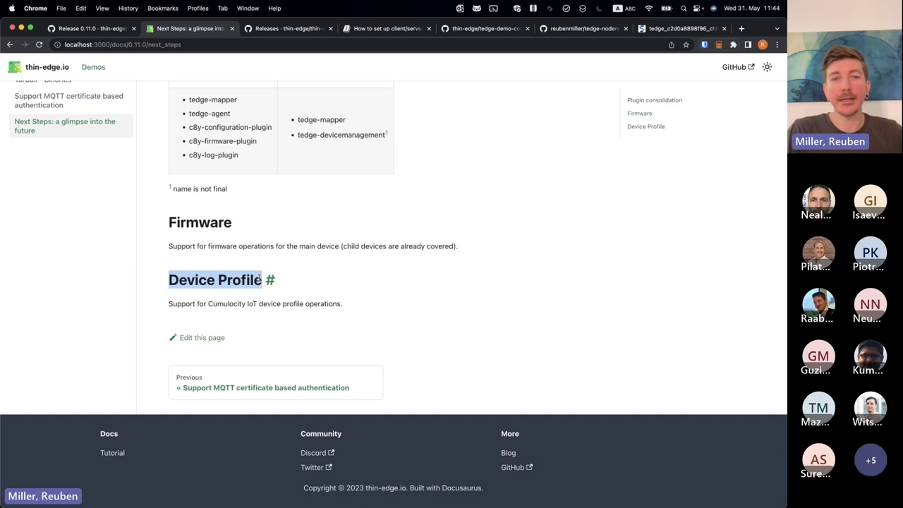
click(213, 258)
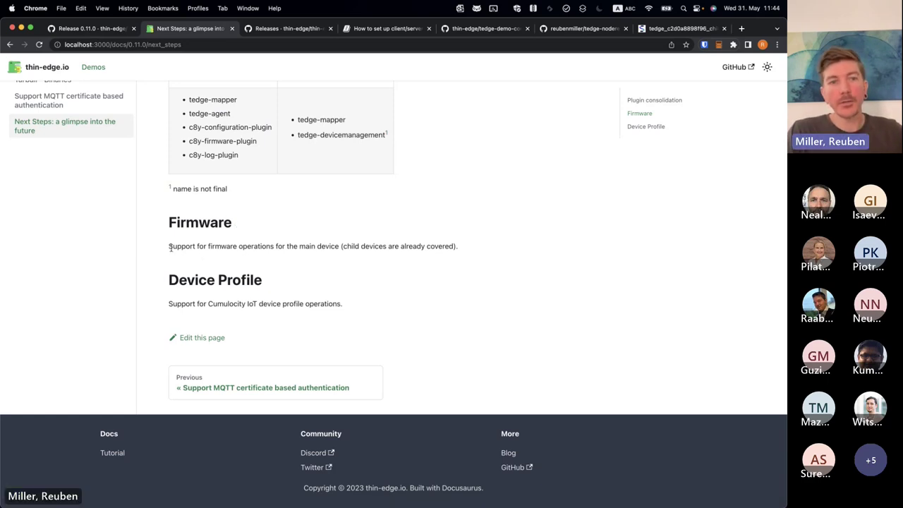
- Highlight the Firmware description and heading, then scroll back up to the Plugin consolidation table
drag(169, 246, 291, 247)
click(377, 247)
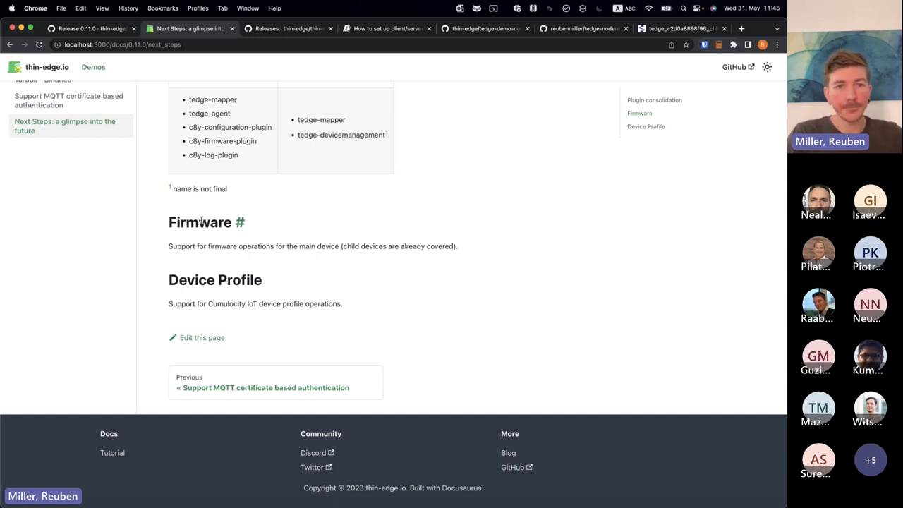
double_click(200, 222)
click(238, 201)
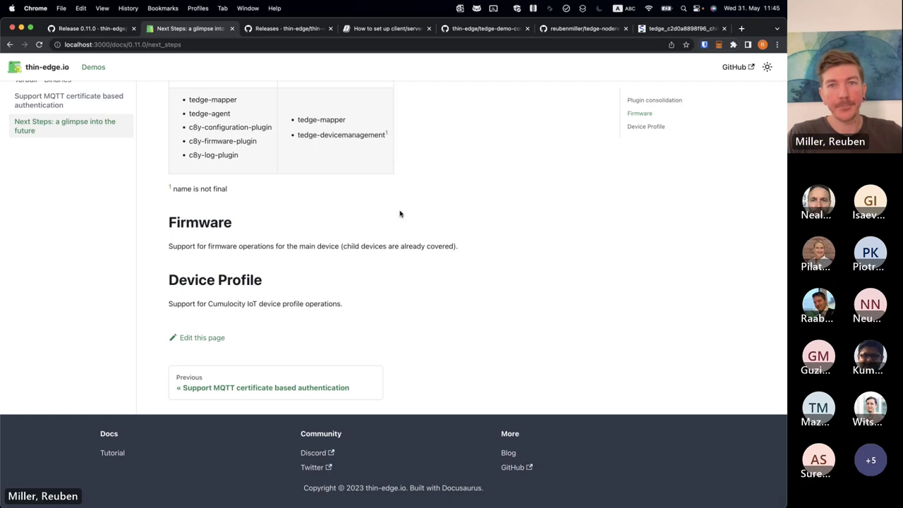
scroll(400, 214, up, 4)
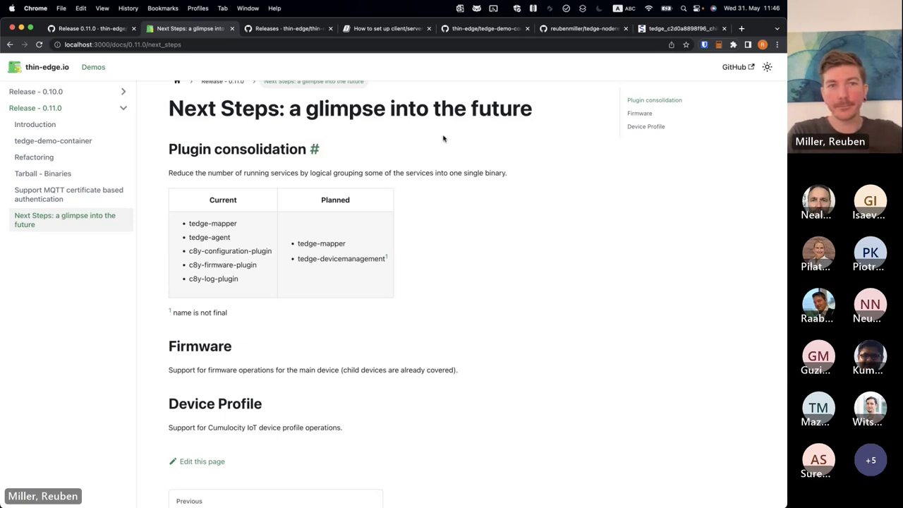
scroll(443, 139, up, 1)
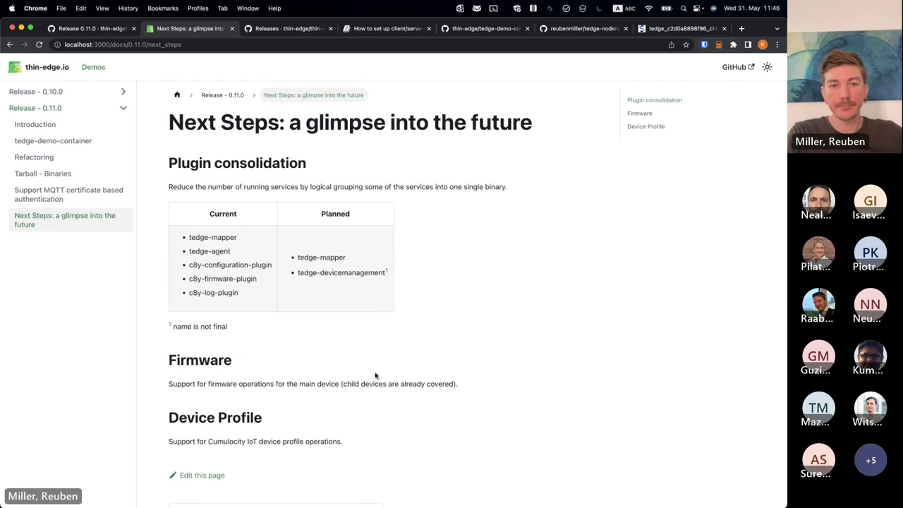
mouse_move(675, 501)
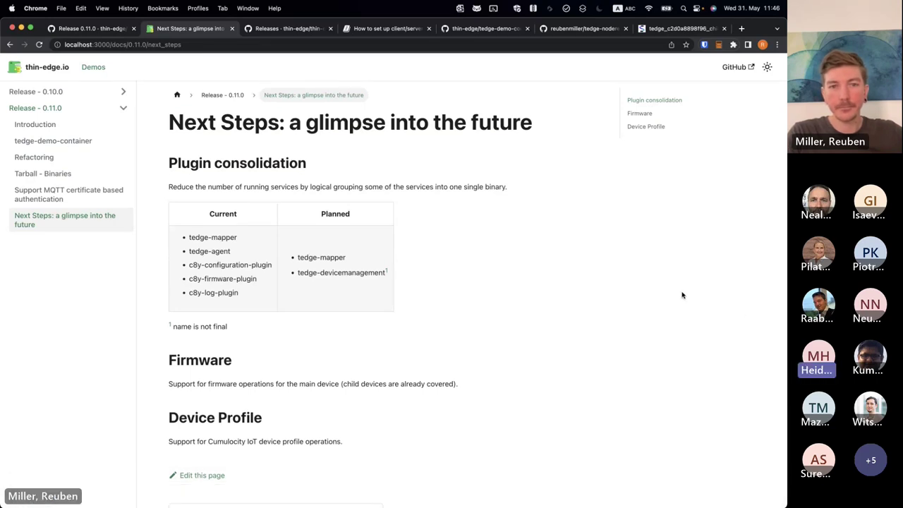
key(XF86AudioLowerVolume)
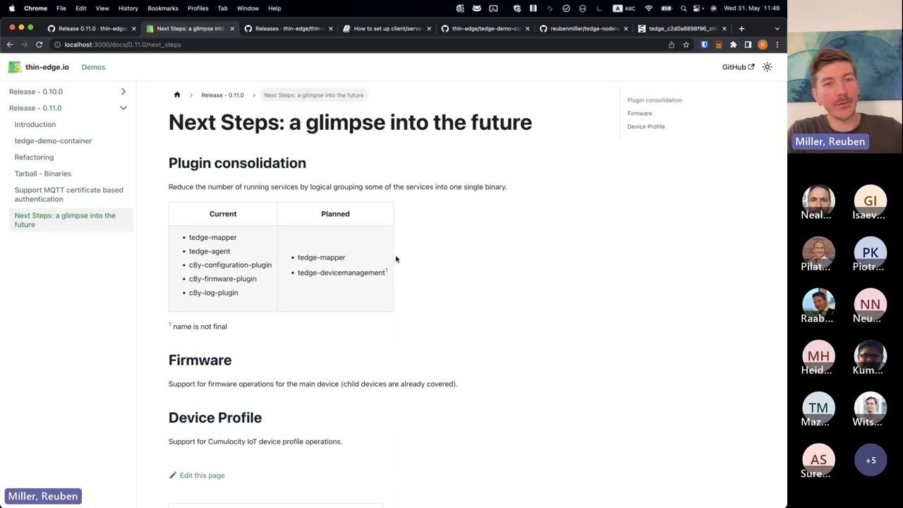
drag(274, 266, 188, 269)
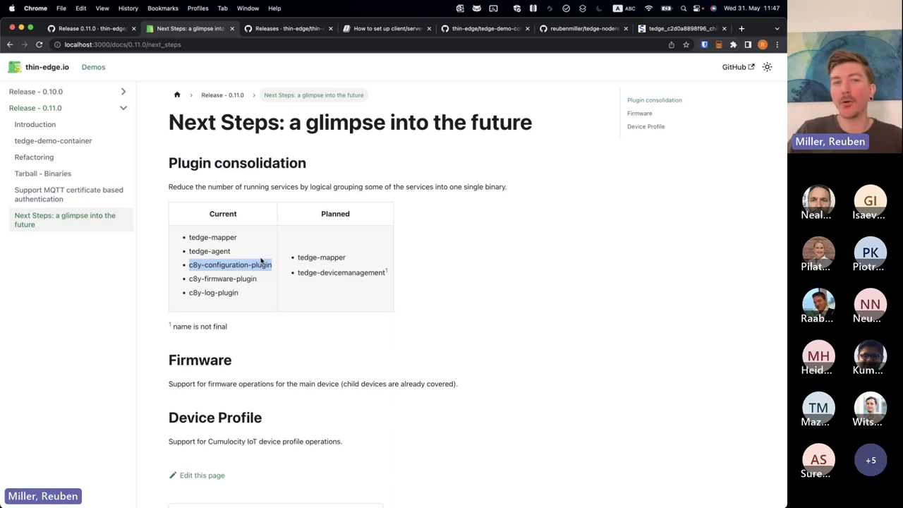
drag(298, 273, 380, 275)
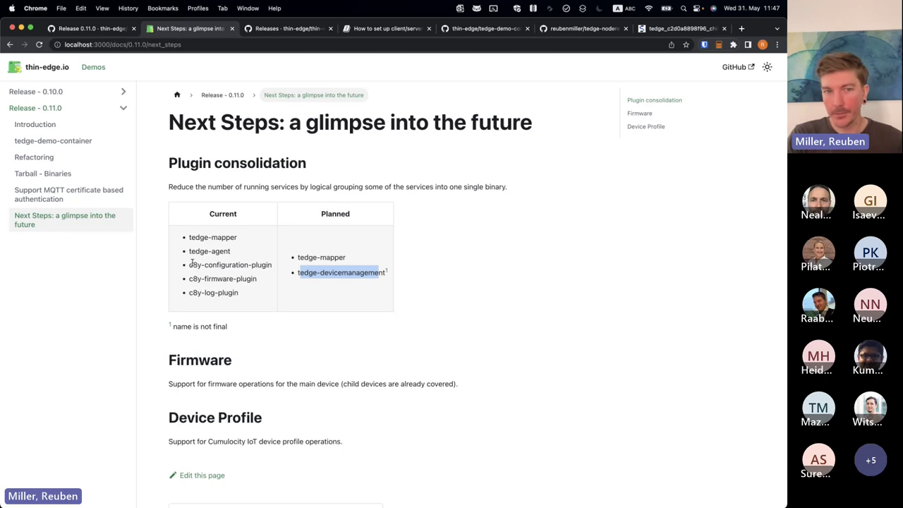
drag(191, 264, 269, 266)
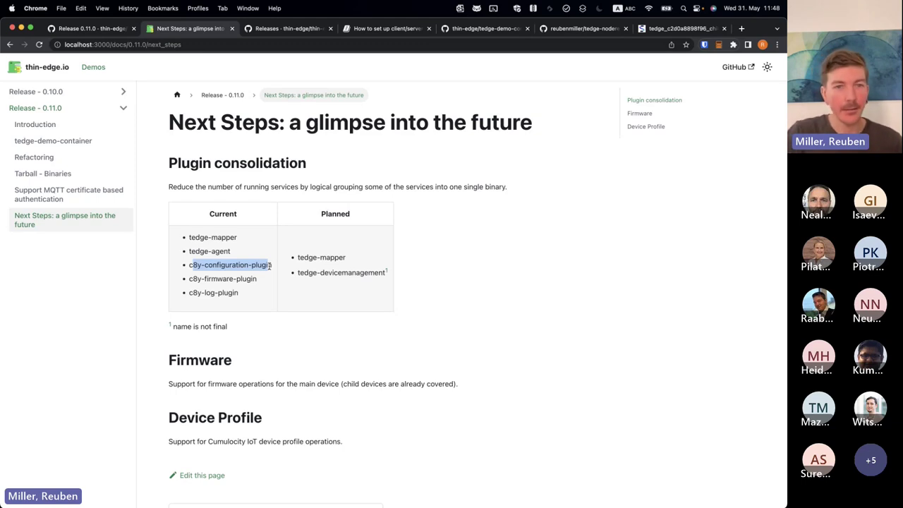
drag(270, 264, 188, 264)
drag(320, 272, 385, 271)
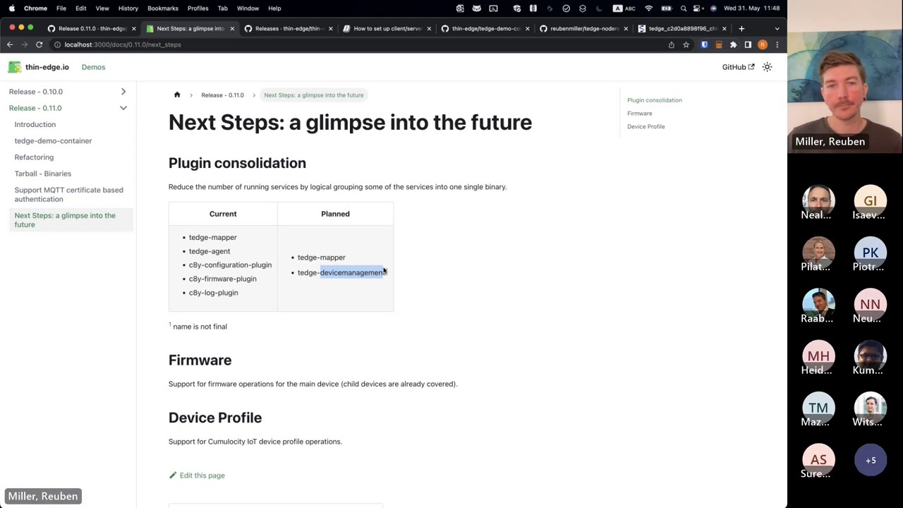
click(481, 267)
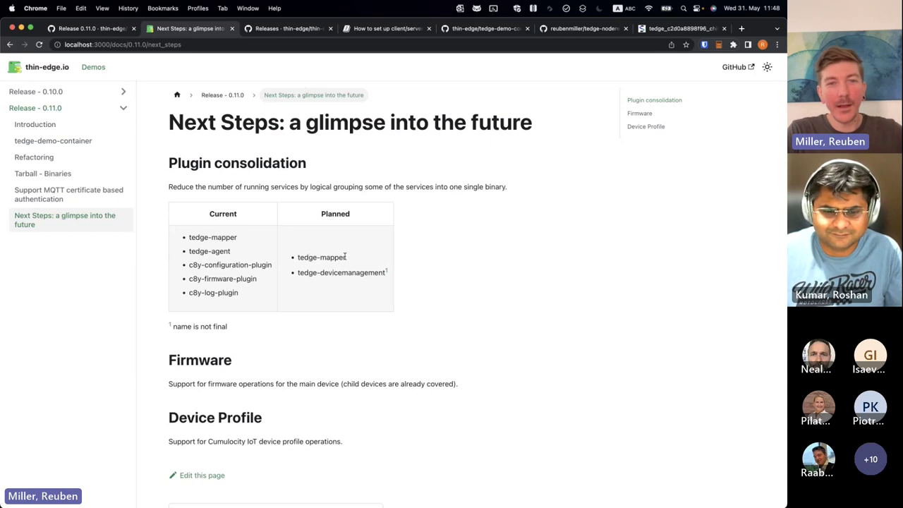
drag(347, 258, 294, 258)
click(471, 246)
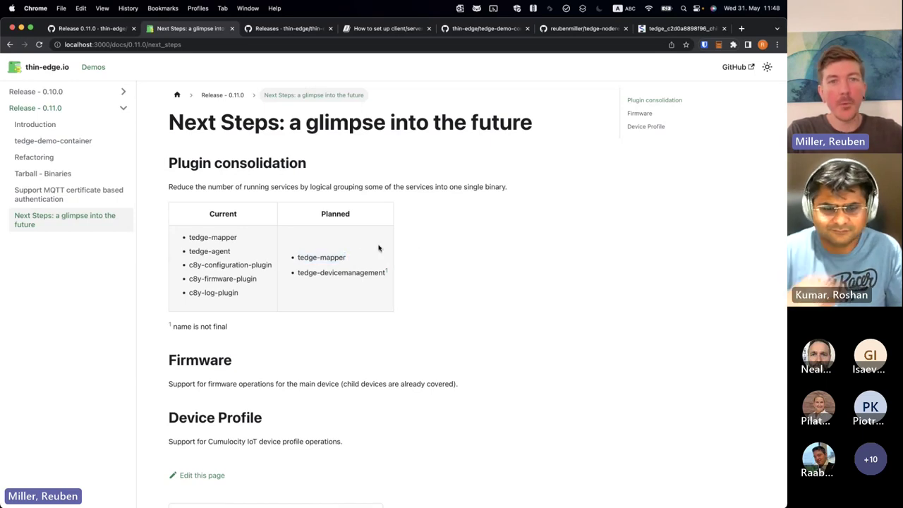
drag(347, 259, 298, 255)
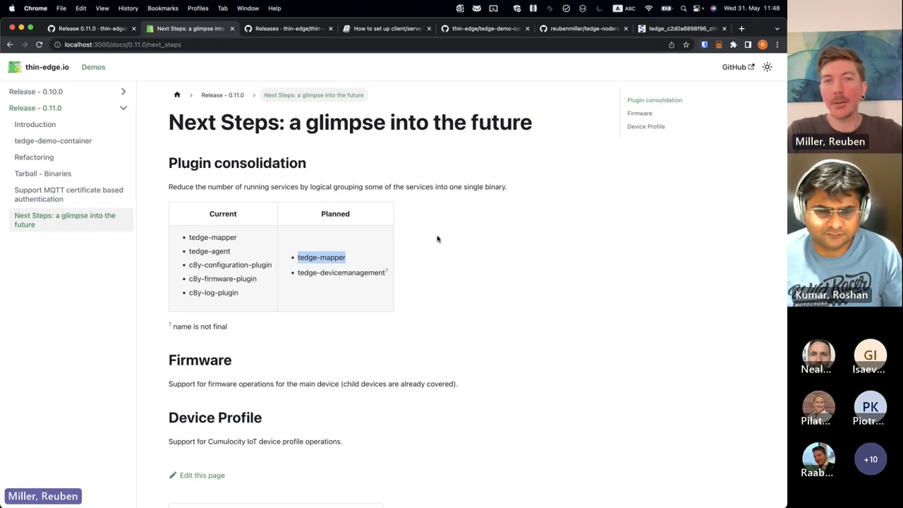
double_click(353, 272)
click(514, 298)
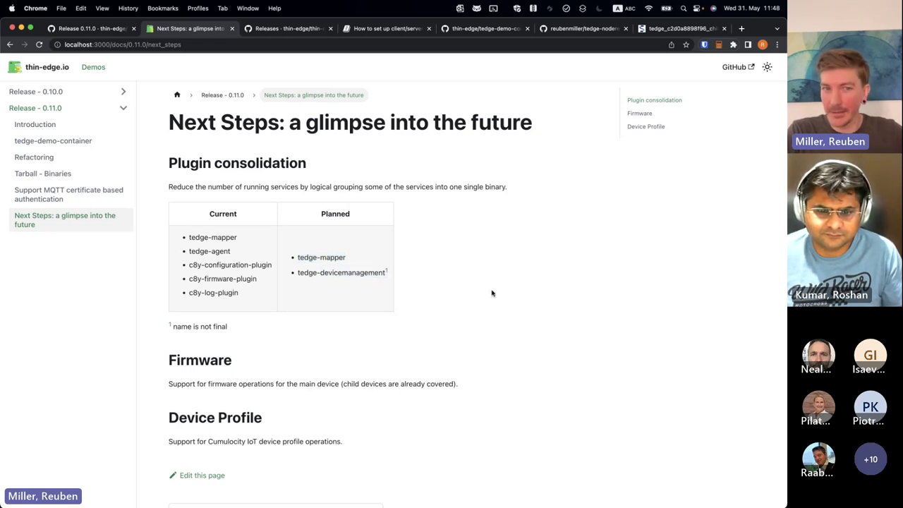
drag(206, 265, 270, 263)
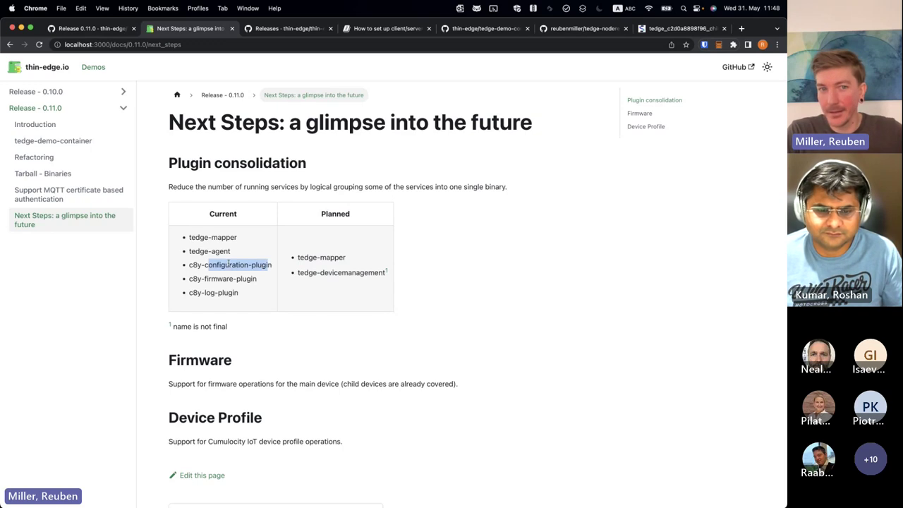
click(203, 264)
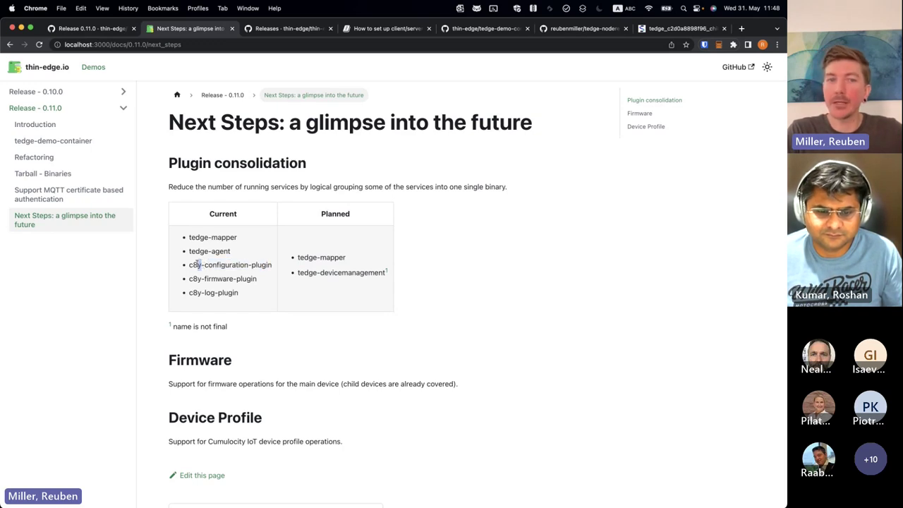
double_click(195, 264)
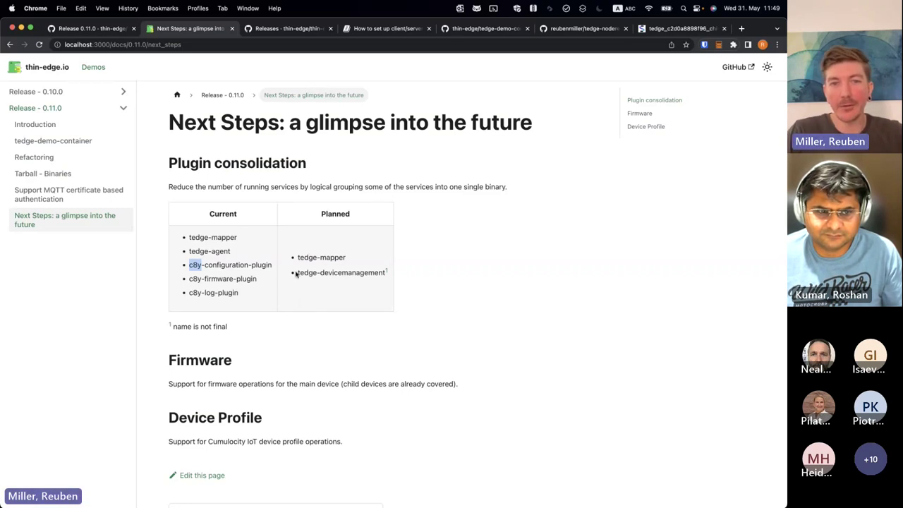
drag(296, 274, 321, 273)
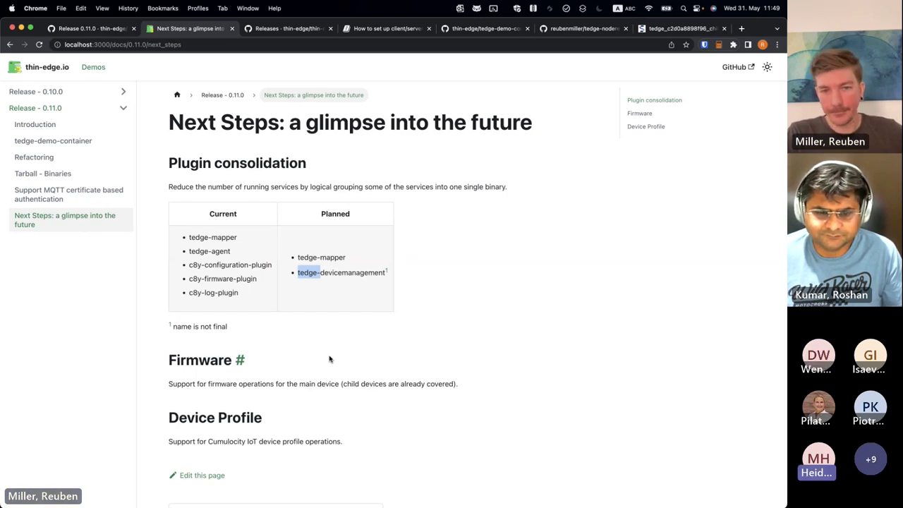
double_click(335, 257)
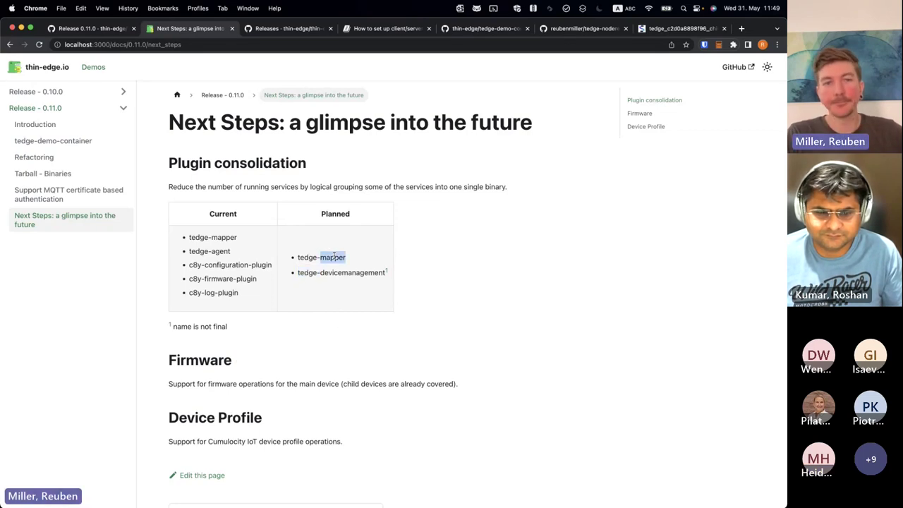
click(334, 306)
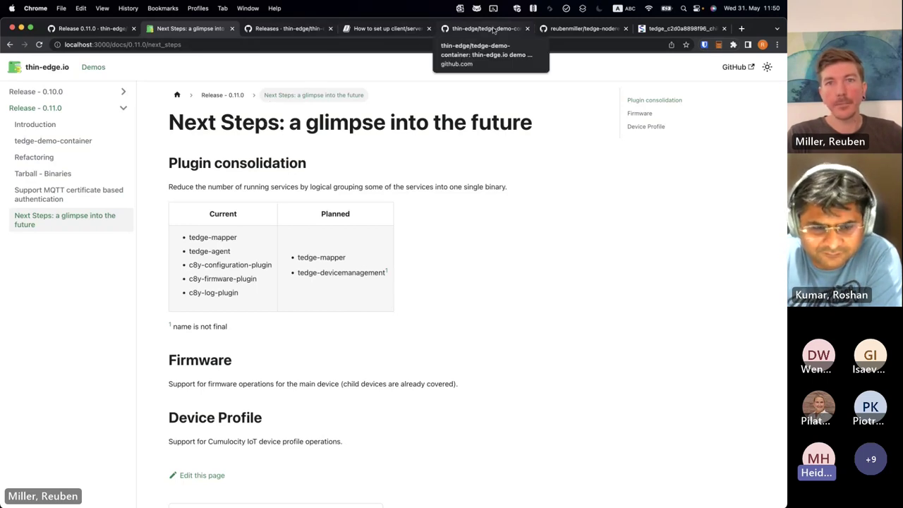
- Switch to the tedge-demo-container repository and scroll through its README
click(493, 30)
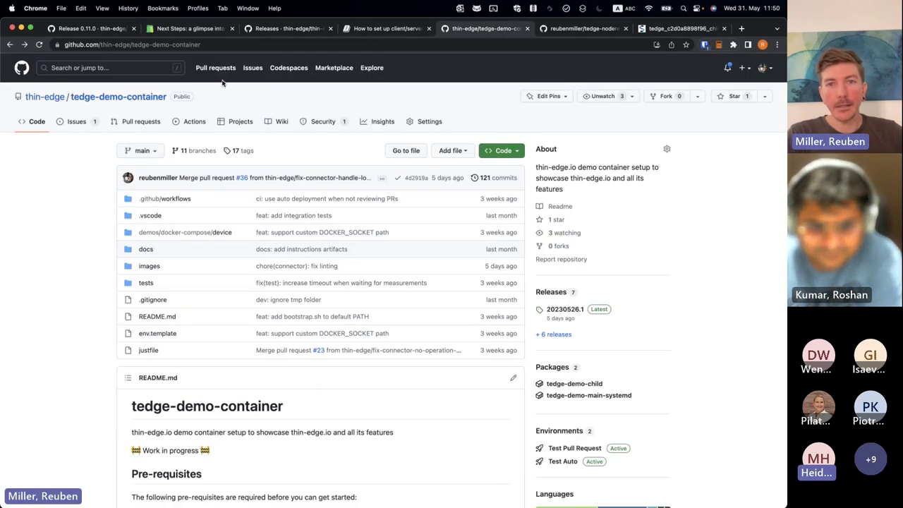
scroll(129, 316, down, 5)
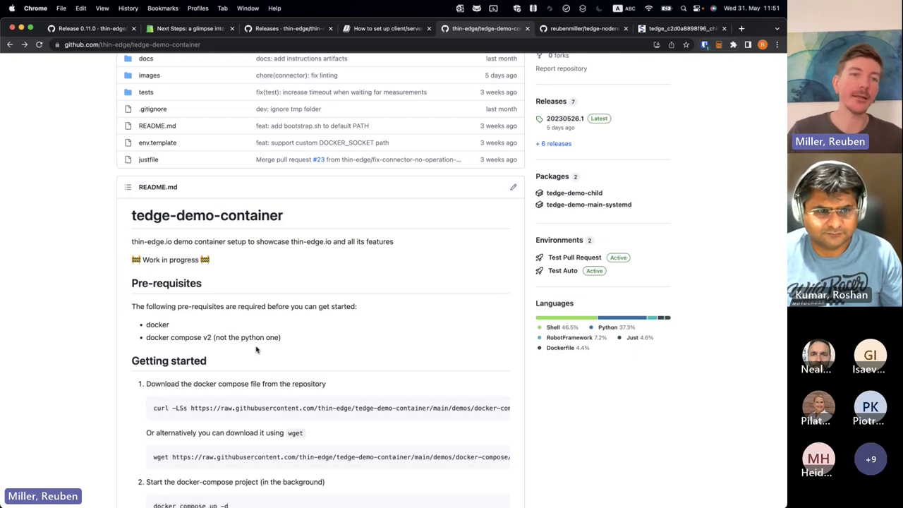
scroll(256, 349, up, 5)
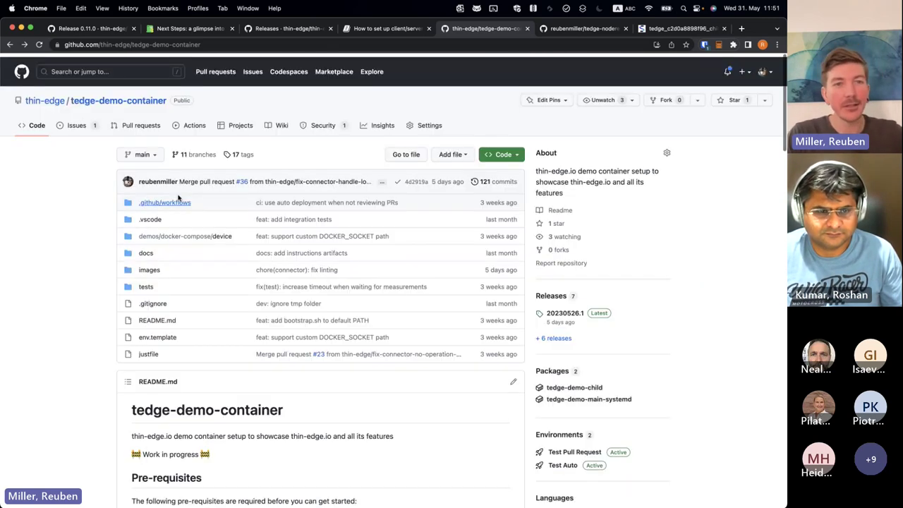
- Peek at the branch list without switching, then mark the tedge-demo-main-systemd package name
click(147, 151)
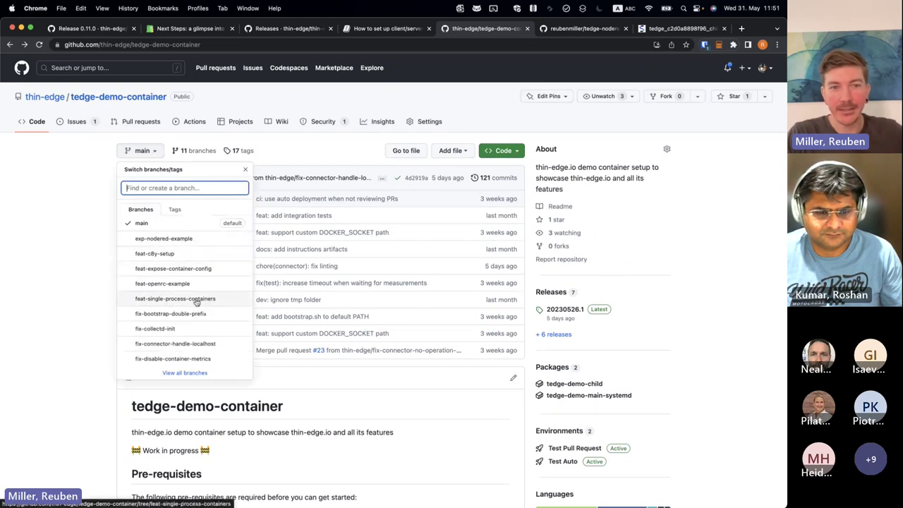
click(57, 286)
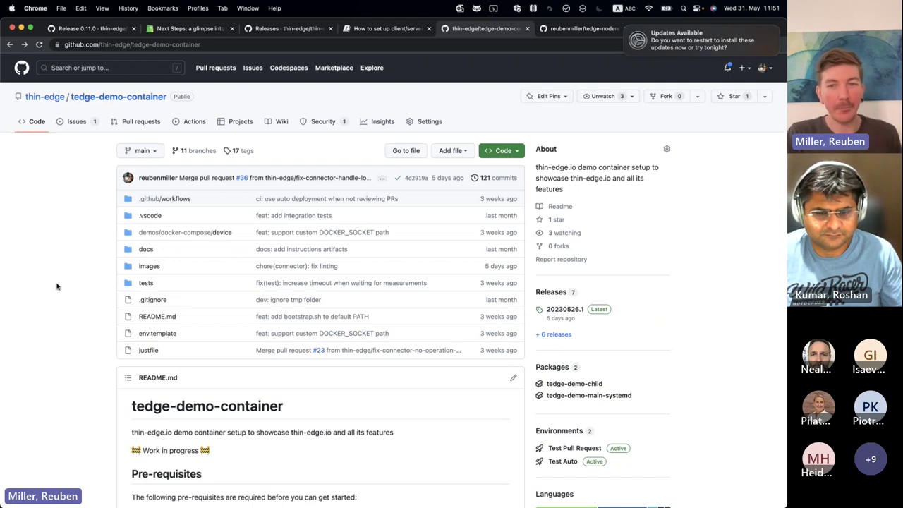
drag(643, 397, 591, 395)
click(728, 414)
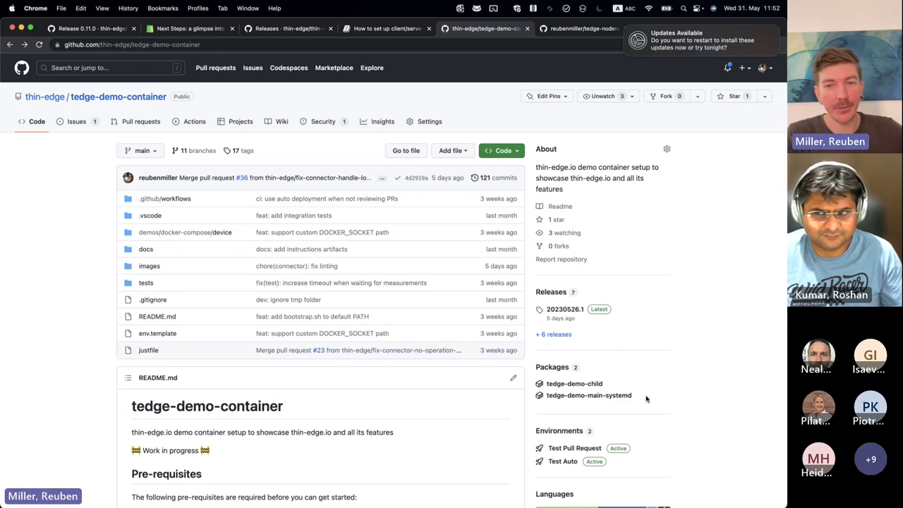
drag(647, 394, 600, 395)
click(707, 403)
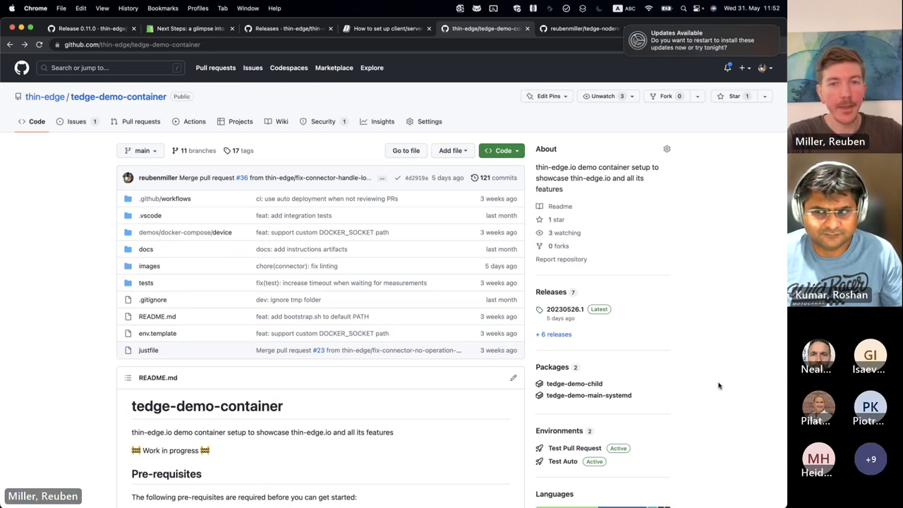
scroll(713, 384, down, 1)
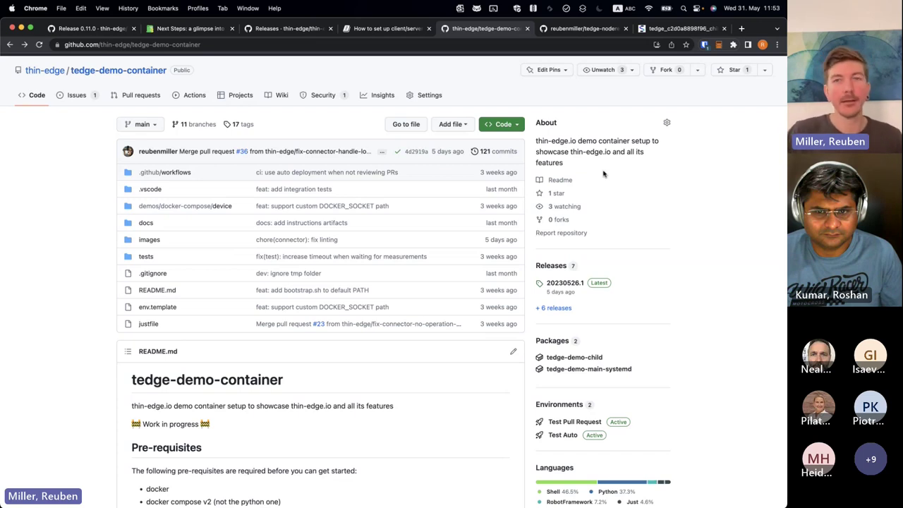
- In tedge-nodered-plugin, view docker-compose.yaml, go back, and open the images folder
click(596, 30)
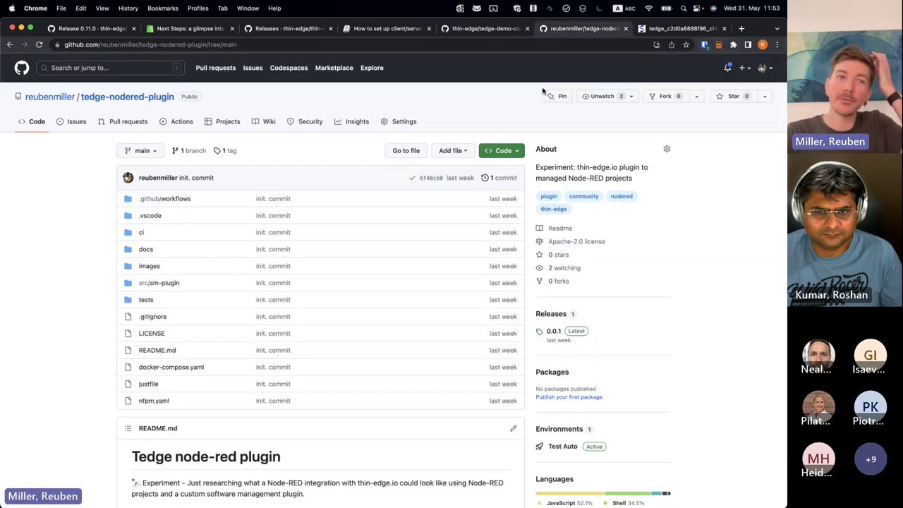
scroll(487, 86, down, 2)
scroll(486, 86, up, 1)
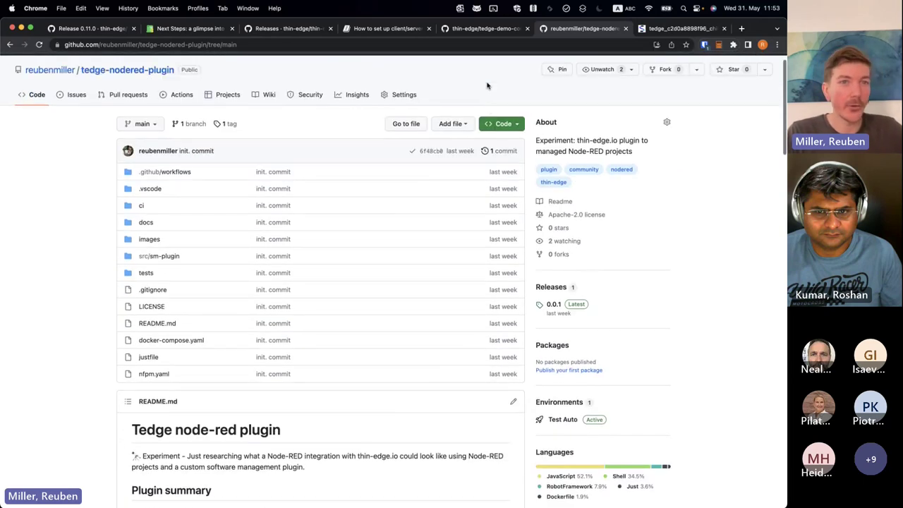
click(170, 341)
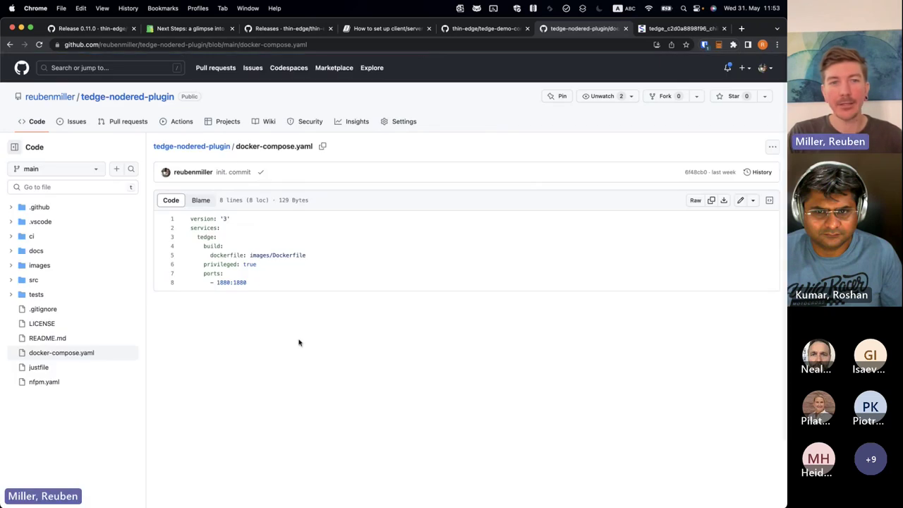
scroll(275, 255, left, 5)
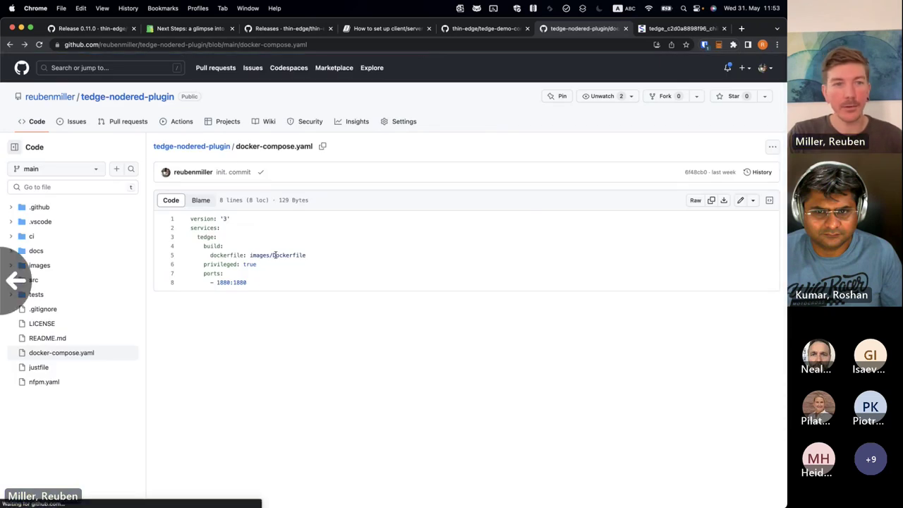
click(175, 240)
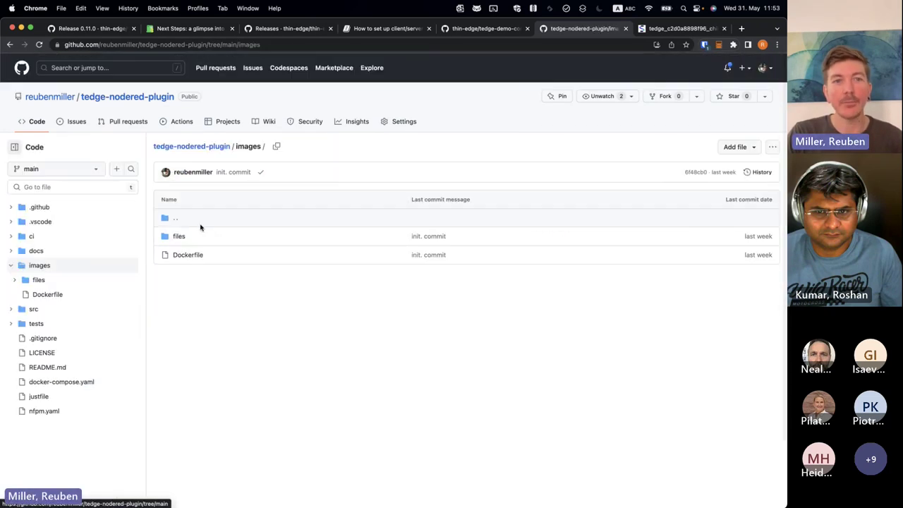
- Open the Dockerfile and highlight its tedge-demo-main-systemd FROM line and Node-RED install steps
click(188, 254)
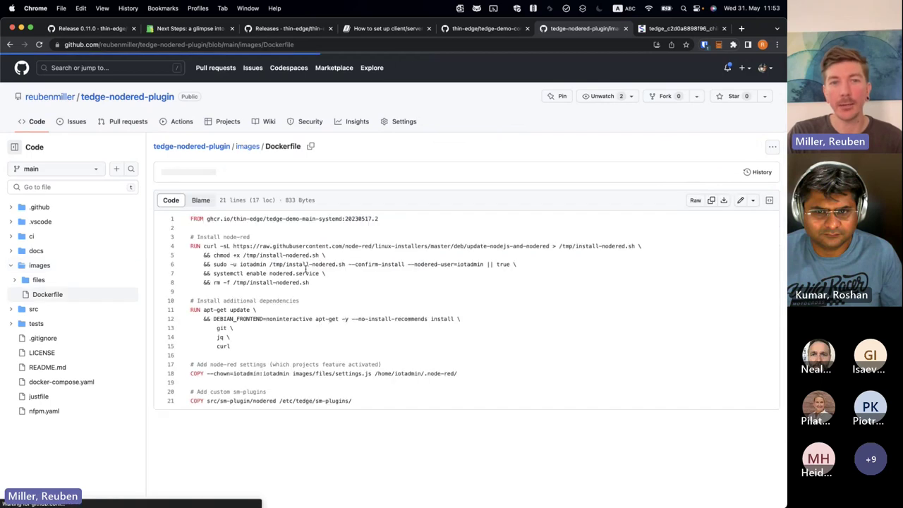
triple_click(393, 219)
drag(256, 219, 378, 218)
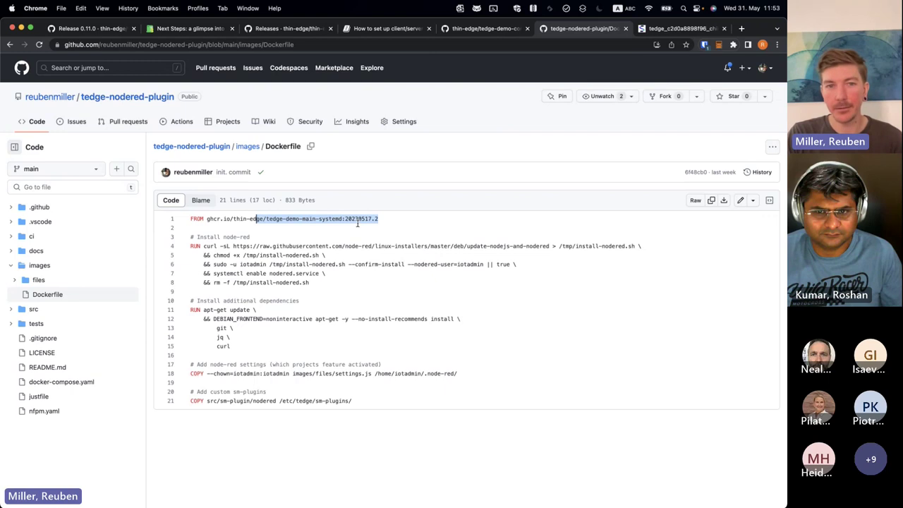
drag(204, 237, 369, 399)
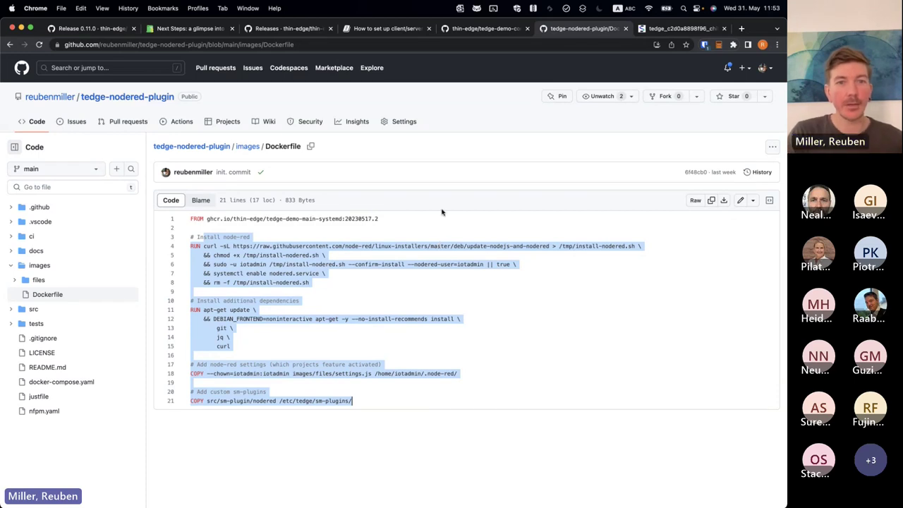
drag(380, 219, 180, 224)
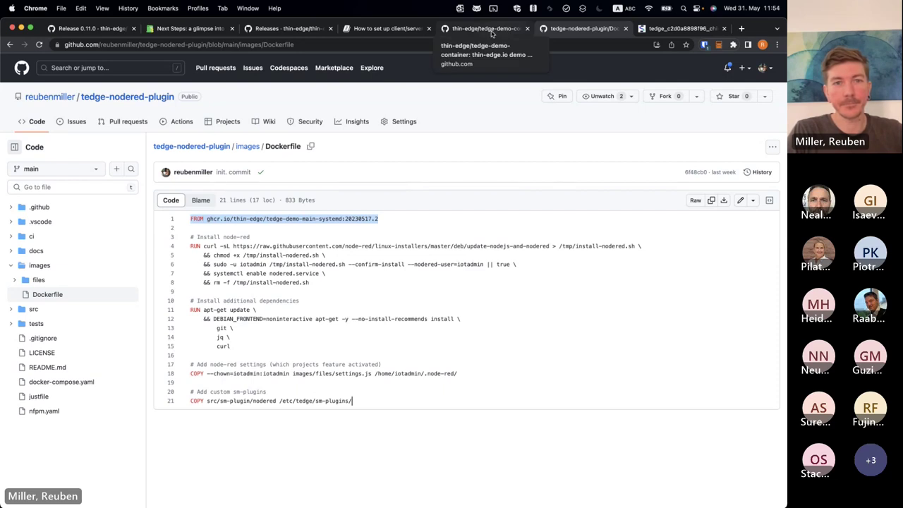
click(492, 30)
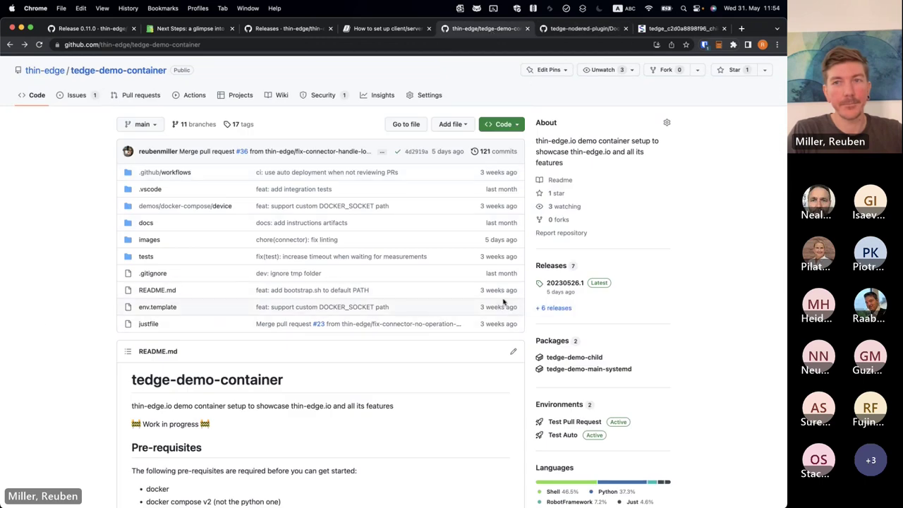
mouse_move(551, 495)
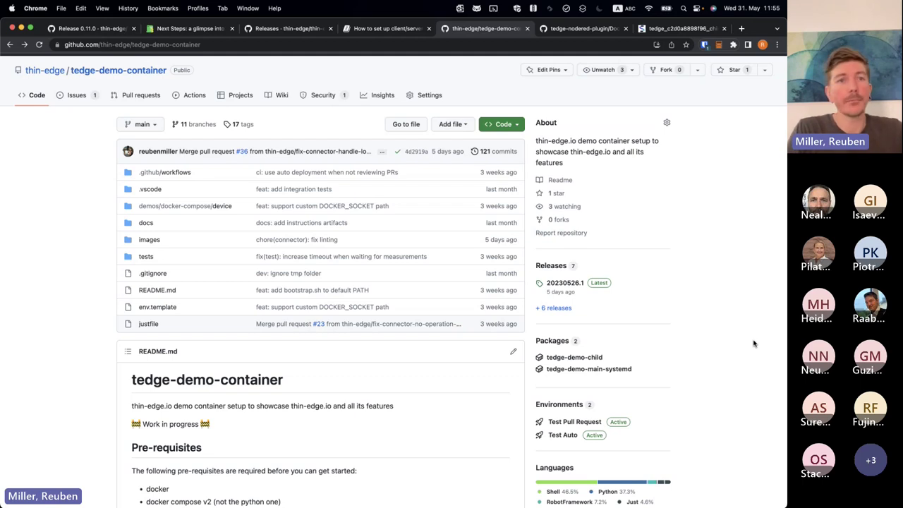
scroll(59, 169, up, 1)
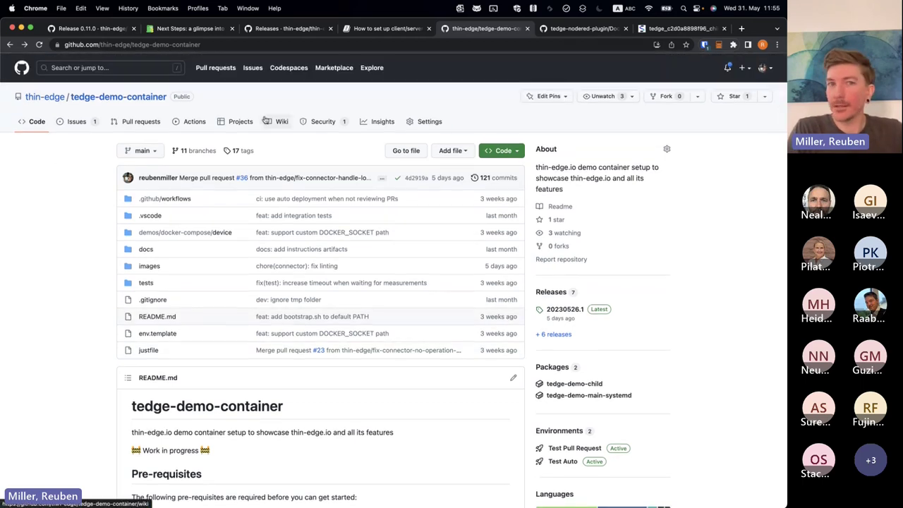